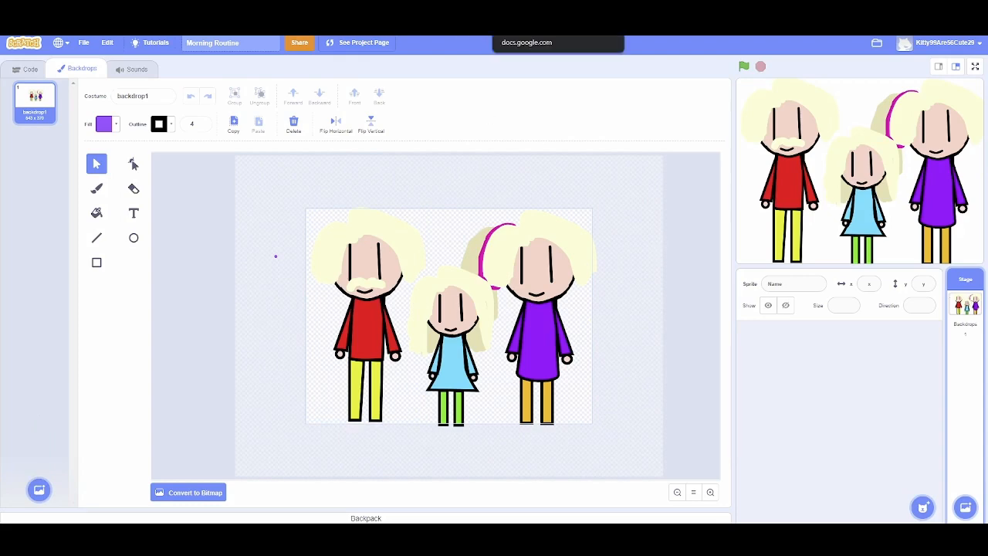
Step: Switch to the Morning Routine script in Google Docs and read its first scene line
{"action": "left_click", "coordinate": [540, 15]}
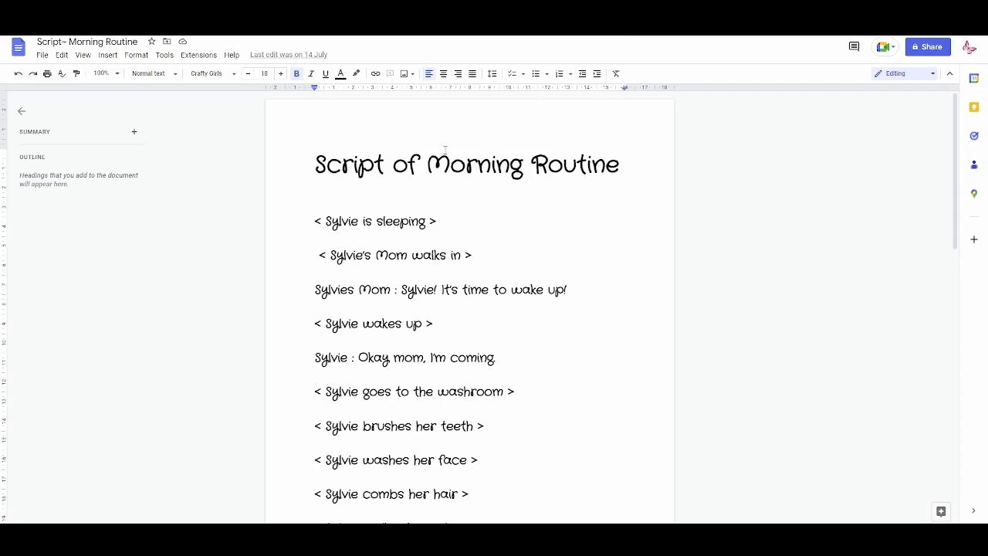
{"action": "left_click_drag", "start_coordinate": [316, 222], "coordinate": [509, 221]}
{"action": "left_click", "coordinate": [461, 228]}
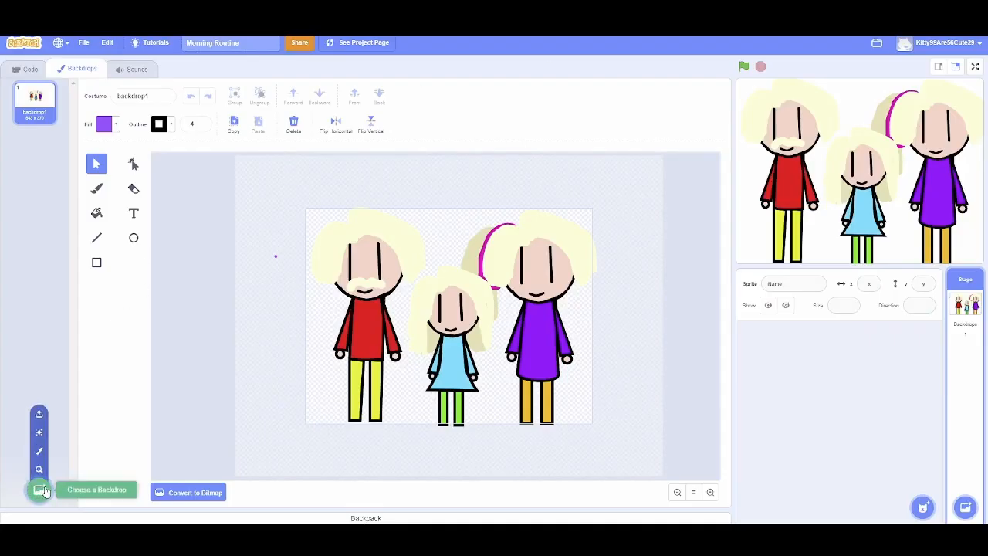
Step: In Scratch, search the backdrop library for "Bedroom" and add the Bedroom 2 backdrop
{"action": "left_click", "coordinate": [40, 491]}
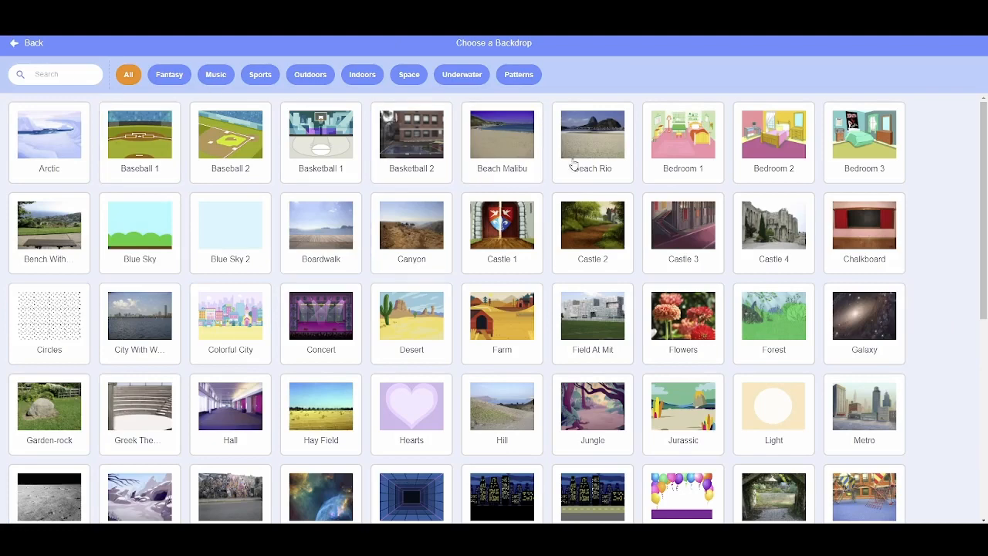
{"action": "left_click", "coordinate": [78, 75]}
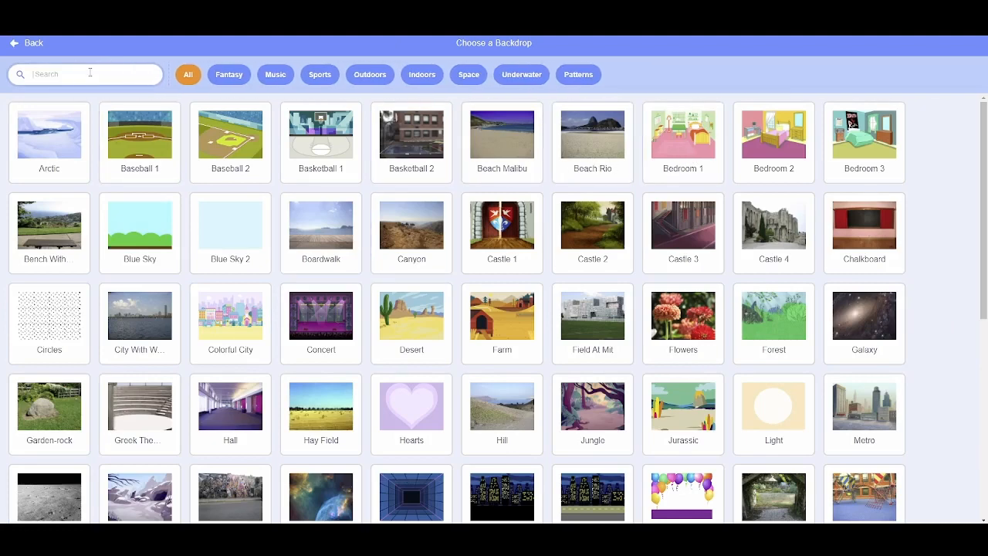
{"action": "type", "text": "Bedroom"}
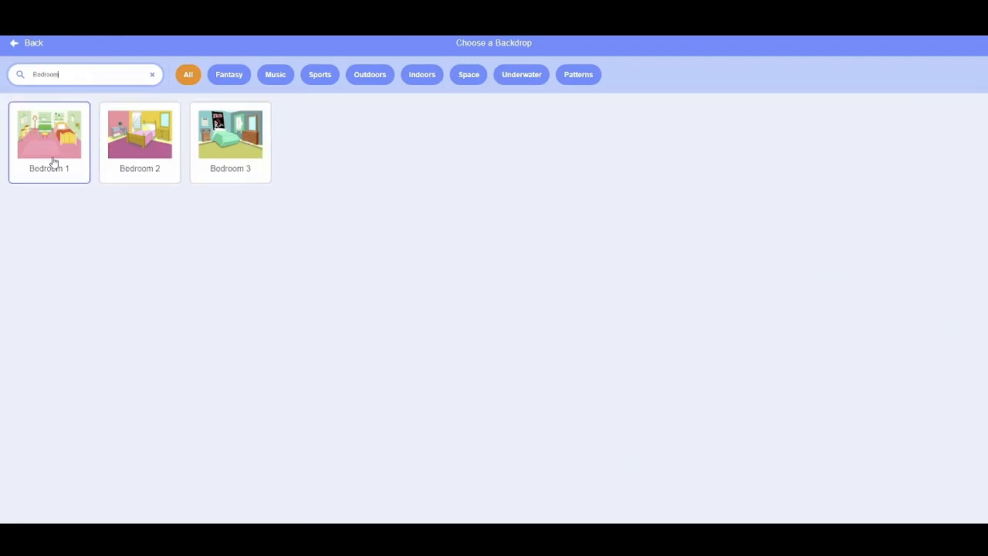
{"action": "left_click", "coordinate": [117, 150]}
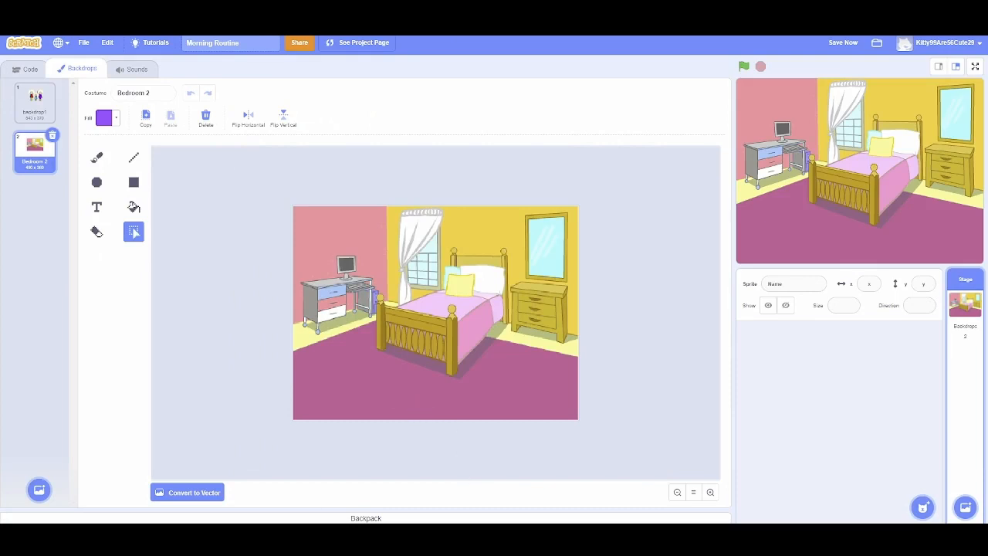
Step: Convert the Bedroom 2 backdrop to vector and inspect the bedroom image up close
{"action": "left_click", "coordinate": [193, 501]}
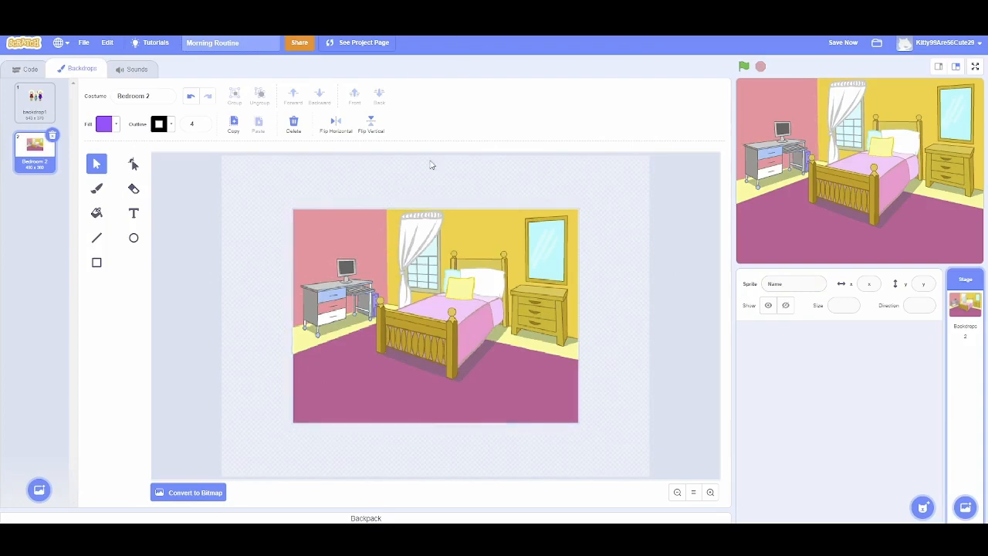
{"action": "left_click", "coordinate": [710, 493]}
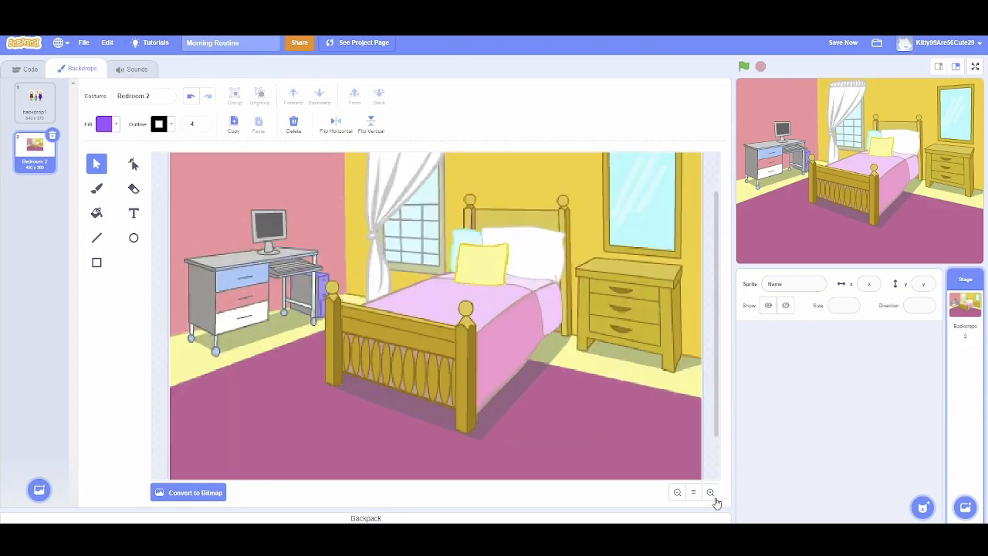
{"action": "scroll", "coordinate": [536, 309], "scroll_direction": "down", "scroll_amount": 2}
{"action": "scroll", "coordinate": [533, 353], "scroll_direction": "up", "scroll_amount": 2}
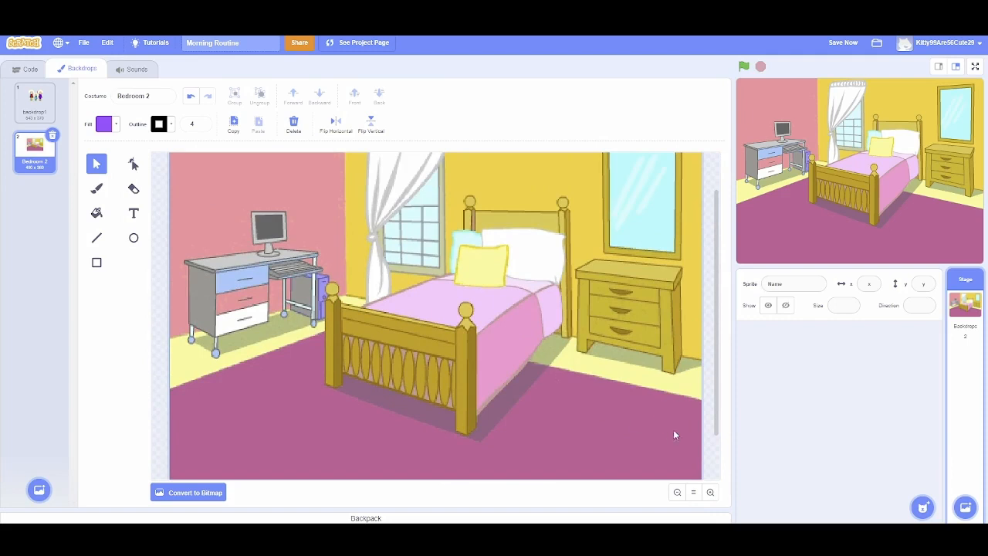
{"action": "left_click", "coordinate": [681, 490]}
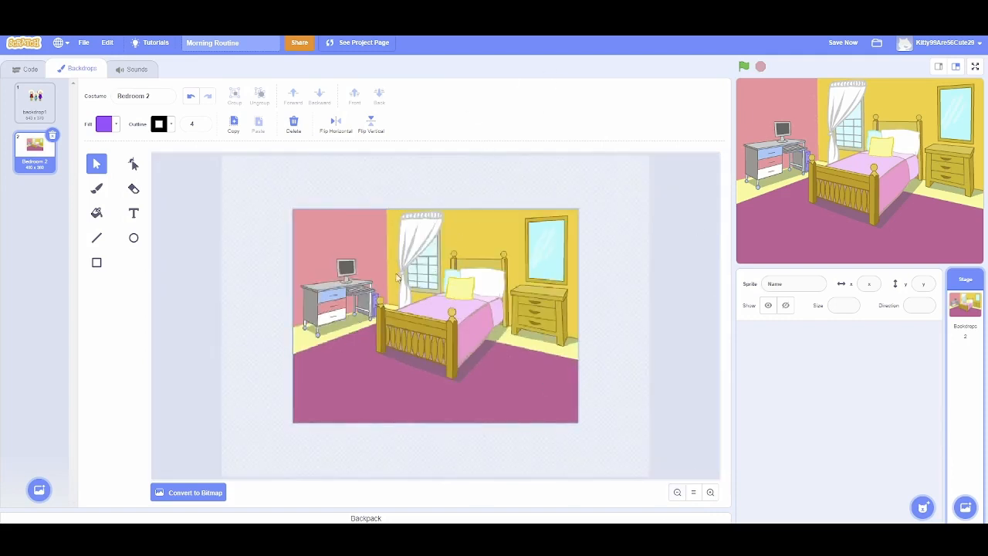
Step: Search Google in a new browser tab for "Bedroom", refining the query to "Cartoon image of a Bedroom"
{"action": "key", "text": "ctrl+t"}
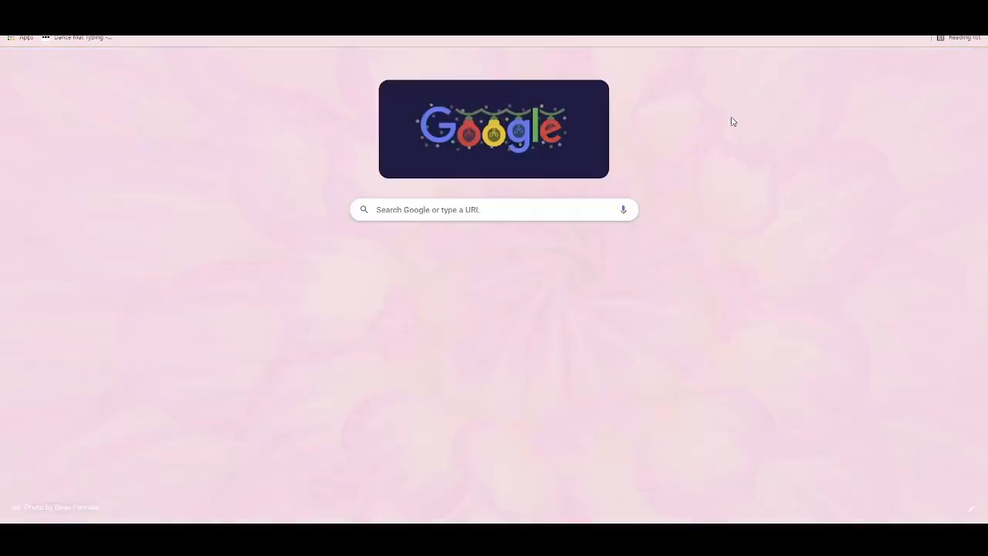
{"action": "type", "text": "Bedr"}
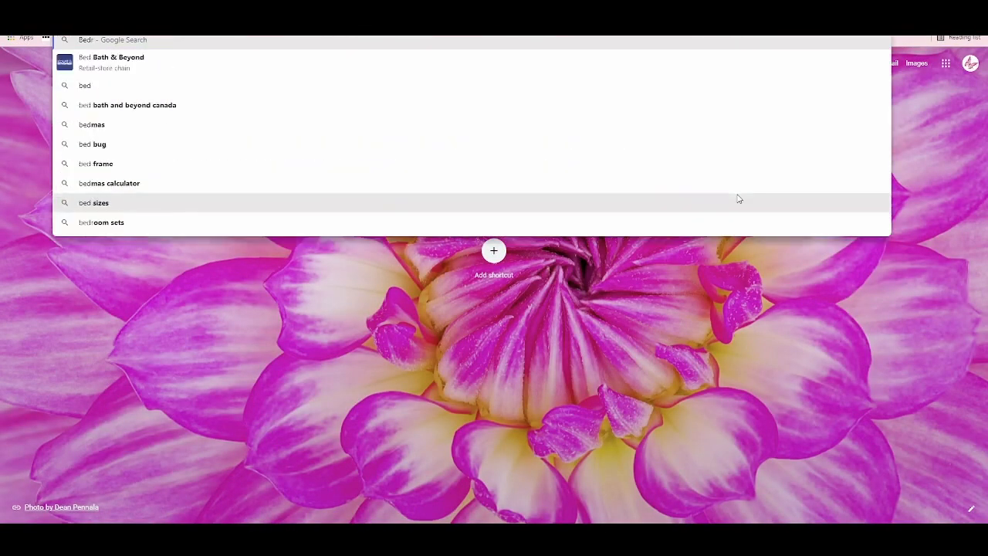
{"action": "type", "text": "oom"}
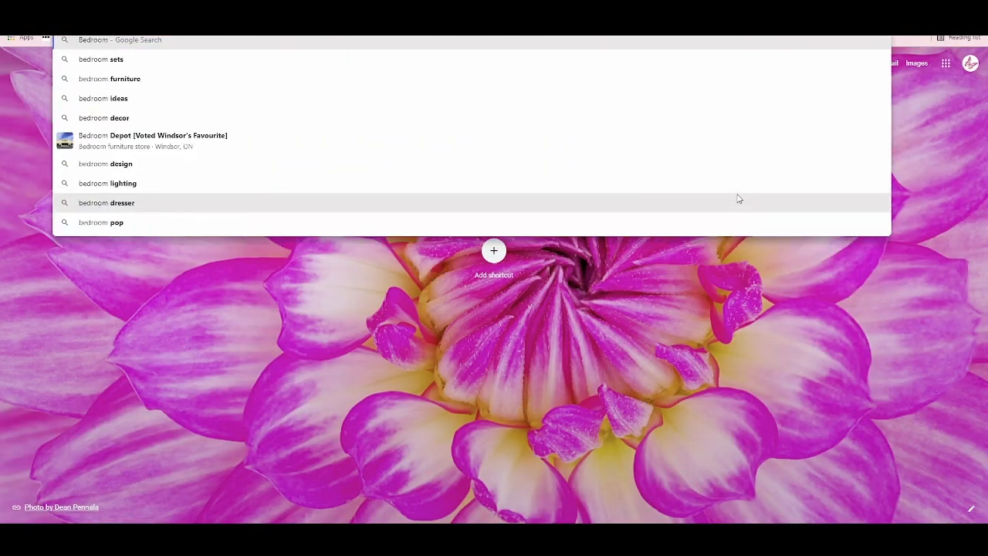
{"action": "key", "text": "Return"}
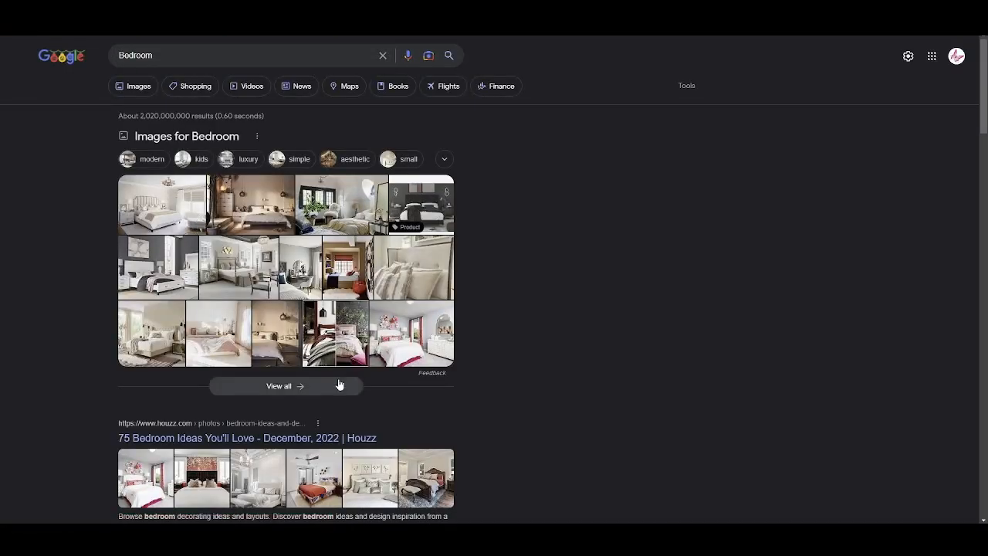
{"action": "left_click", "coordinate": [118, 55]}
{"action": "type", "text": "Car"}
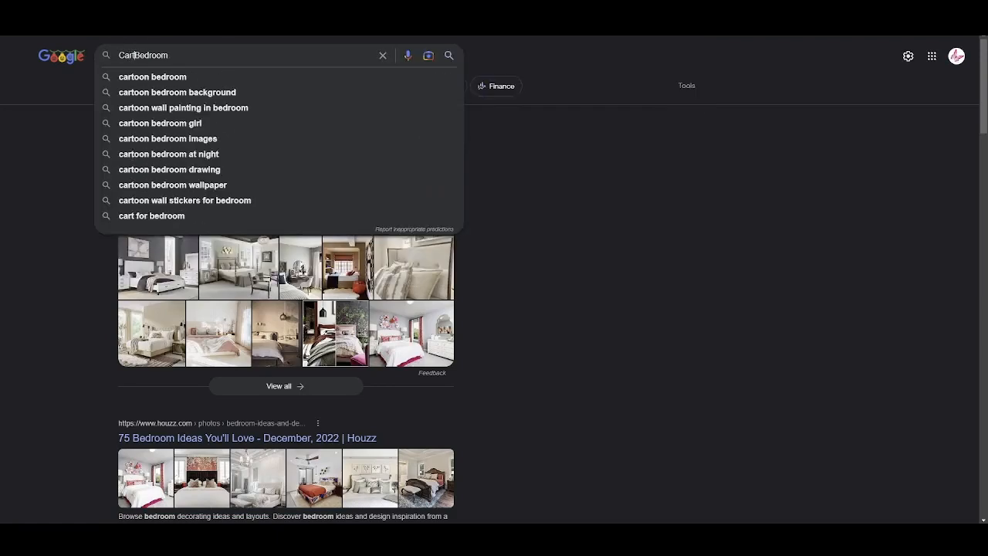
{"action": "type", "text": "toon image "}
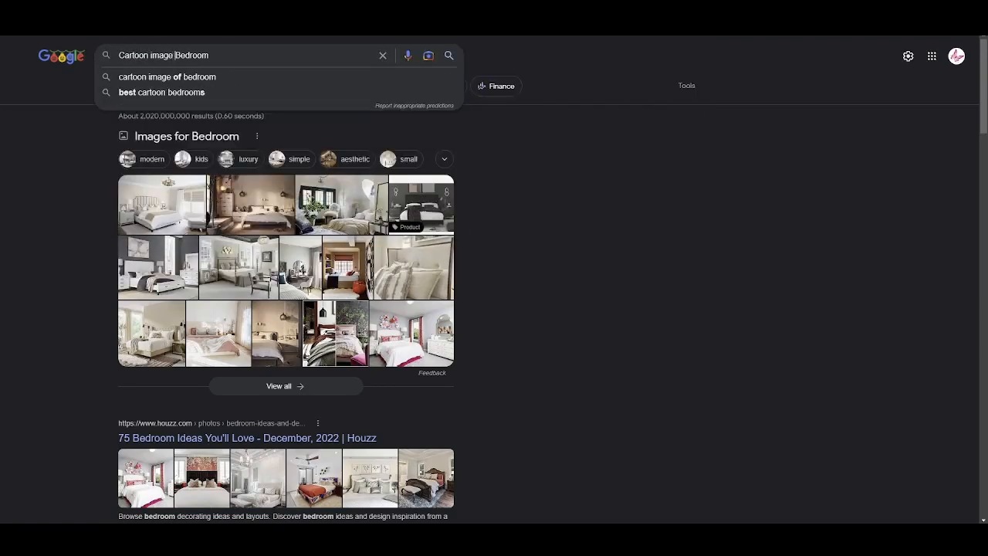
{"action": "type", "text": "of a"}
{"action": "key", "text": "Return"}
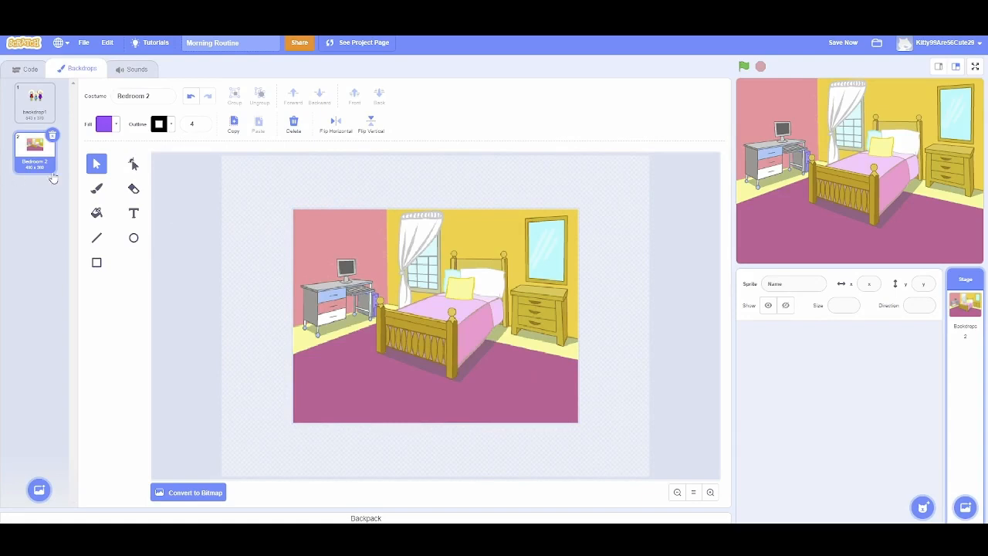
Step: Check the family and Bedroom 2 backdrops in Scratch against the first scene line of the script
{"action": "left_click", "coordinate": [35, 94]}
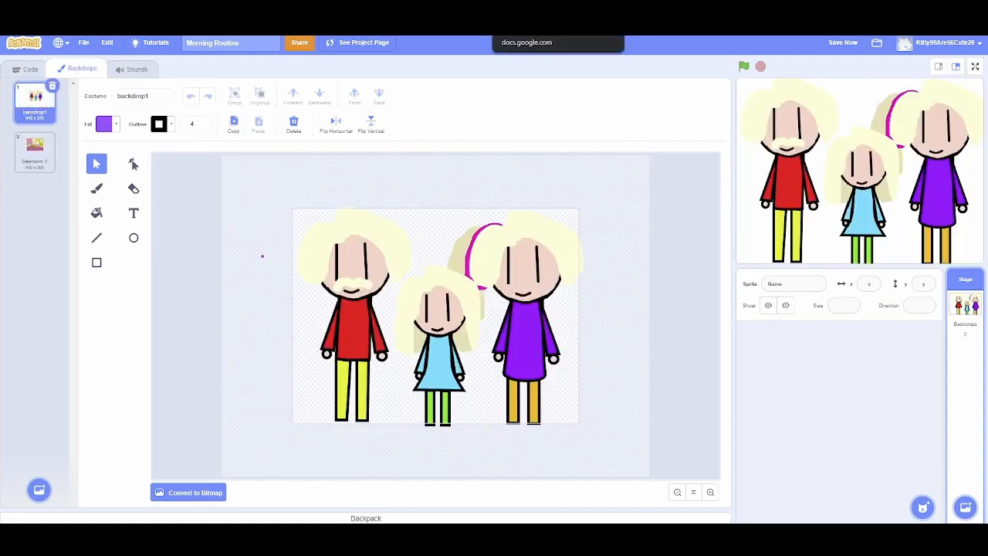
{"action": "left_click", "coordinate": [43, 148]}
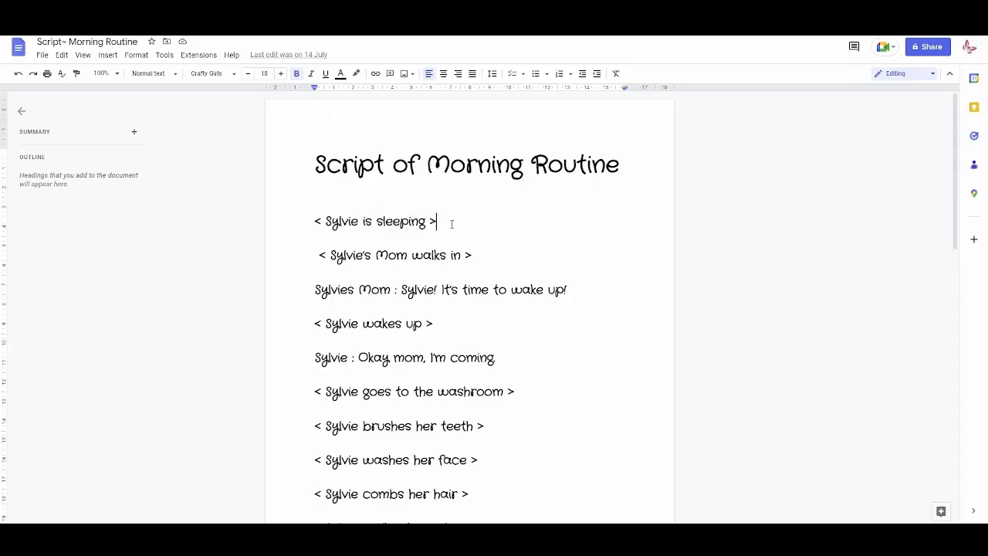
{"action": "left_click_drag", "start_coordinate": [452, 223], "coordinate": [229, 223]}
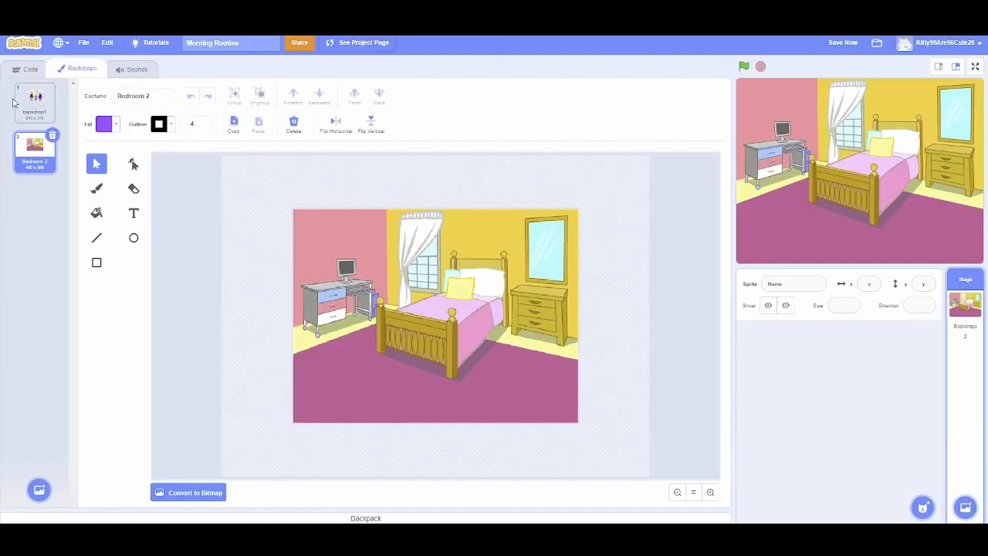
Step: Copy the man in the red shirt from backdrop1
{"action": "left_click", "coordinate": [31, 100]}
{"action": "left_click", "coordinate": [436, 332]}
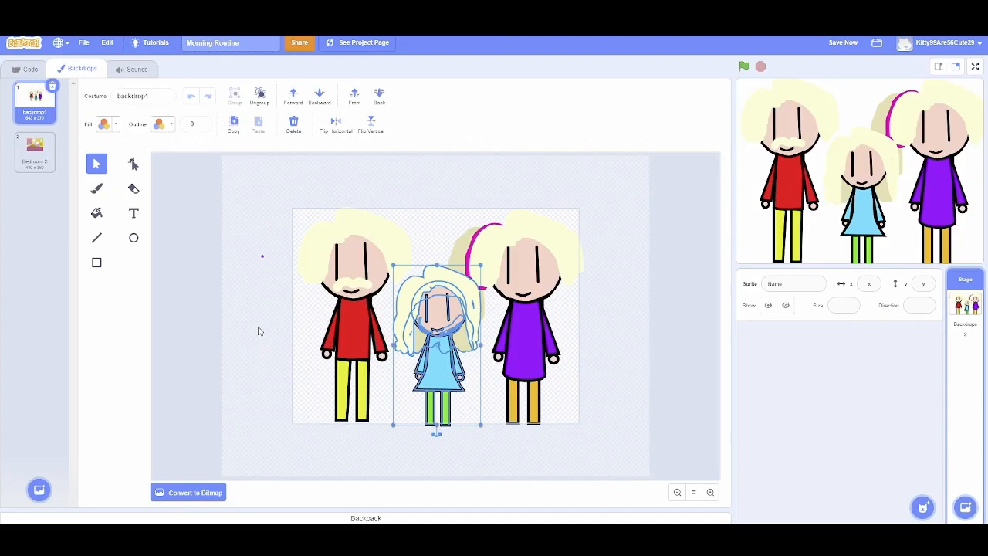
{"action": "left_click", "coordinate": [635, 339]}
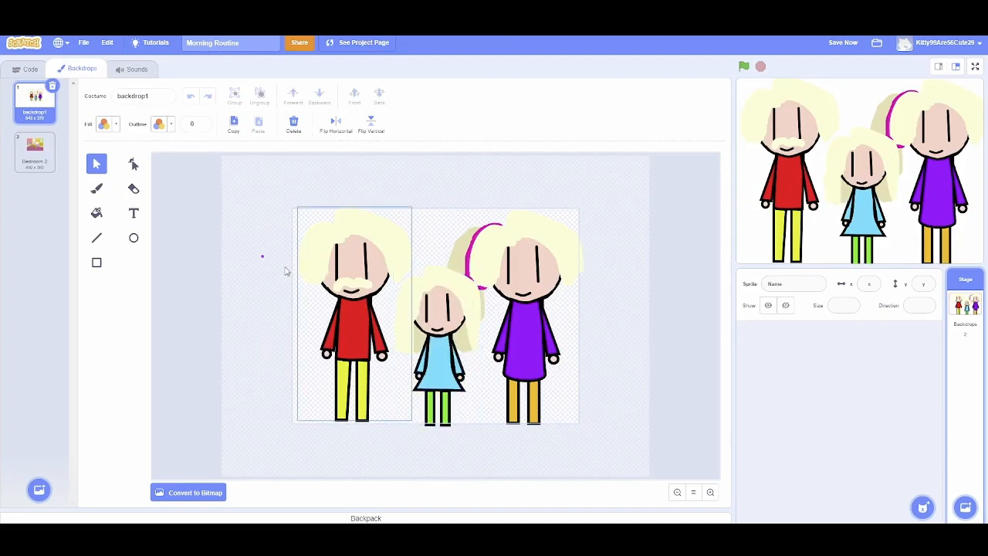
{"action": "left_click", "coordinate": [356, 294]}
{"action": "left_click", "coordinate": [133, 238]}
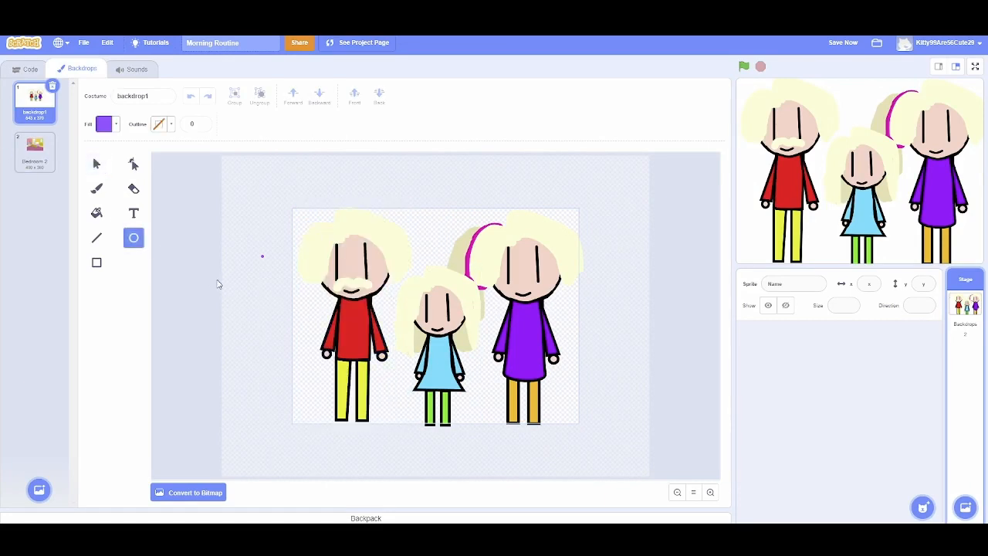
Step: Duplicate the Bedroom 2 backdrop and replace the copy's room image with the copied man
{"action": "left_click", "coordinate": [35, 150]}
{"action": "right_click", "coordinate": [36, 164]}
{"action": "left_click", "coordinate": [55, 173]}
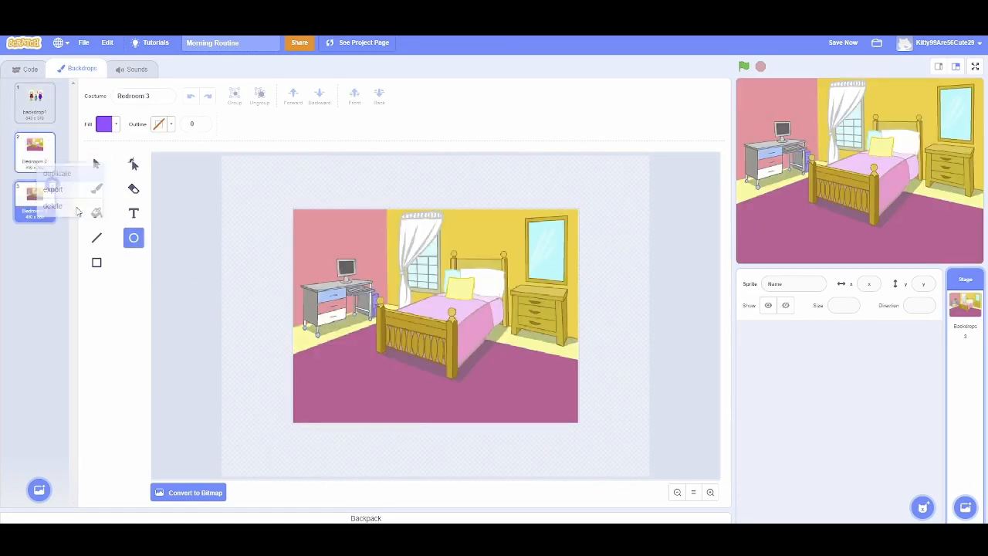
{"action": "left_click", "coordinate": [96, 163]}
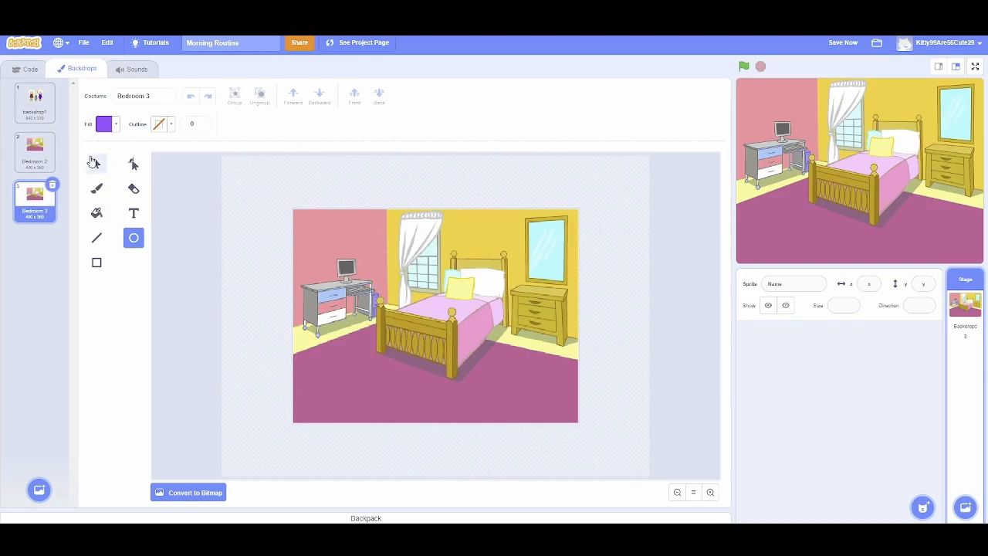
{"action": "left_click", "coordinate": [463, 306]}
{"action": "key", "text": "Delete"}
{"action": "key", "text": "ctrl+v"}
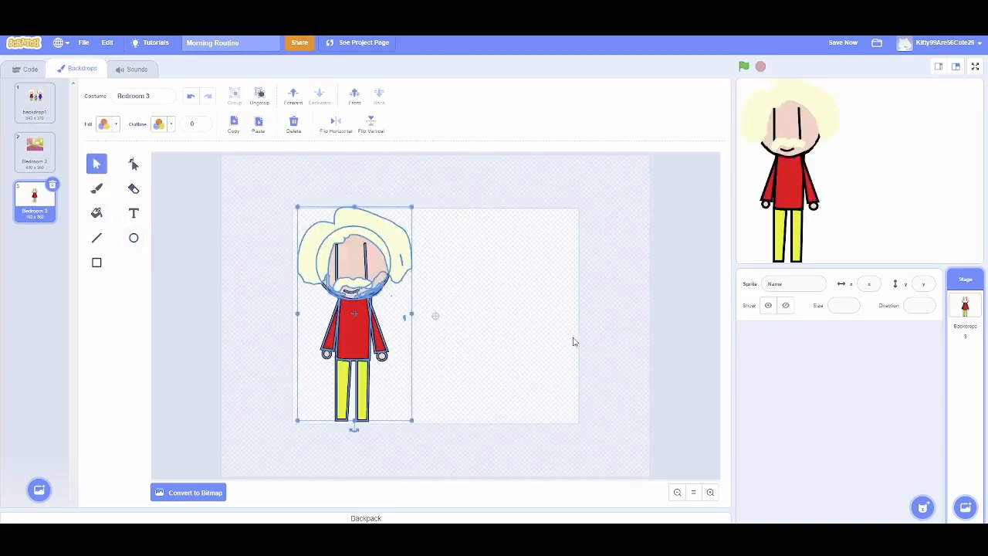
Step: Move the pasted man toward the canvas centre, ungroup him and shift his hair slightly upward
{"action": "left_click", "coordinate": [237, 284]}
{"action": "left_click", "coordinate": [346, 297]}
{"action": "left_click_drag", "start_coordinate": [358, 291], "coordinate": [407, 291]}
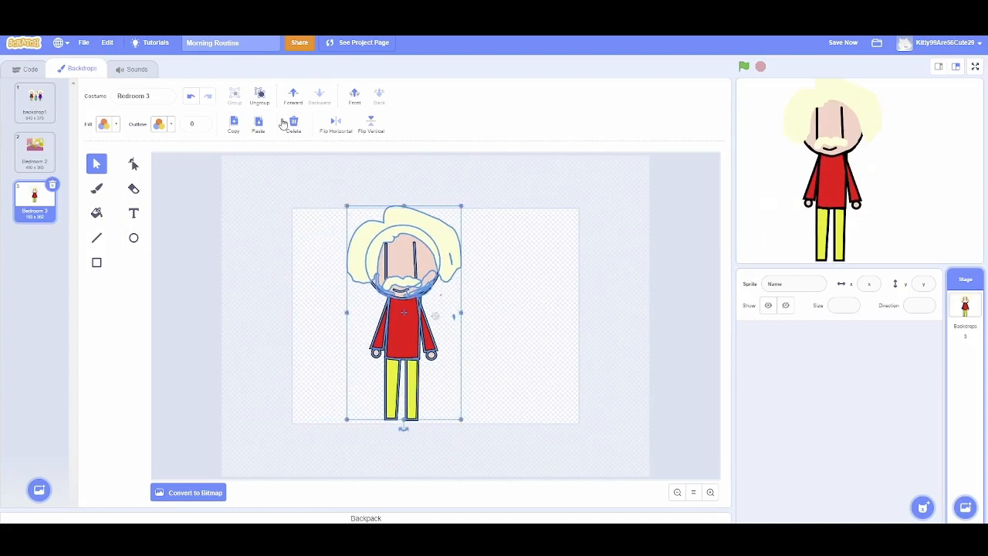
{"action": "left_click", "coordinate": [294, 256]}
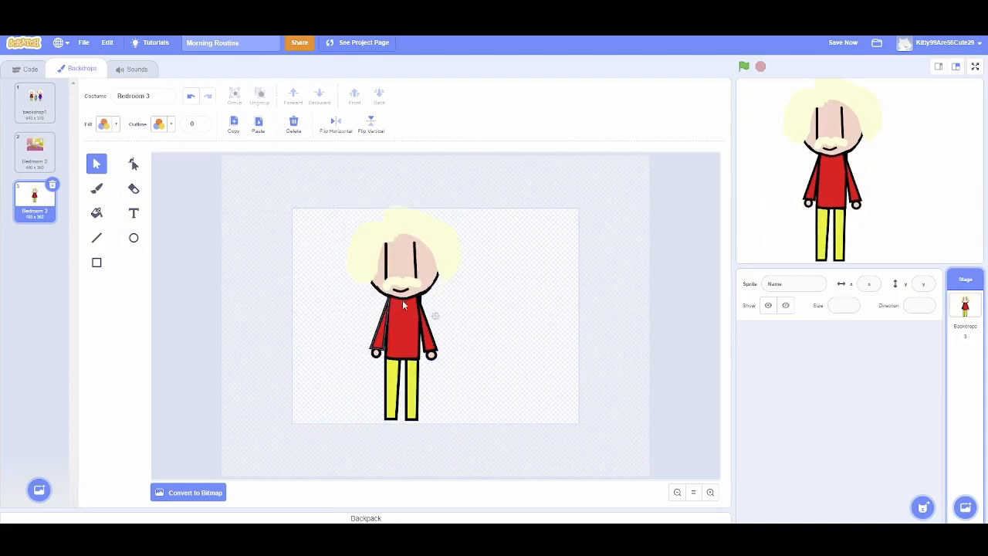
{"action": "mouse_move", "coordinate": [378, 237]}
{"action": "left_mouse_down"}
{"action": "mouse_move", "coordinate": [351, 266]}
{"action": "mouse_move", "coordinate": [486, 305]}
{"action": "mouse_move", "coordinate": [347, 181]}
{"action": "mouse_move", "coordinate": [379, 229]}
{"action": "left_mouse_up"}
{"action": "left_click", "coordinate": [490, 305]}
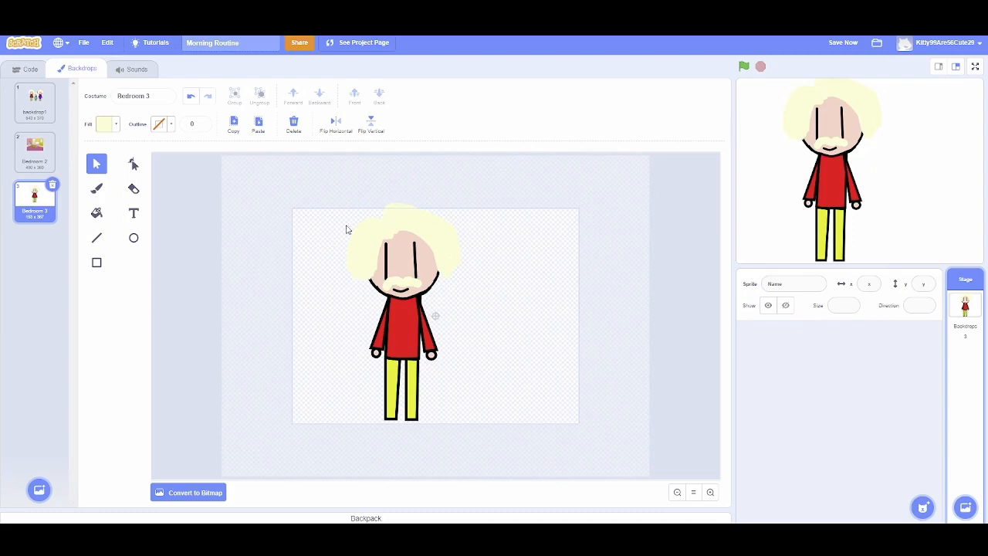
Step: Group all parts of the man again and move the whole figure around the canvas
{"action": "left_click_drag", "start_coordinate": [329, 204], "coordinate": [476, 438]}
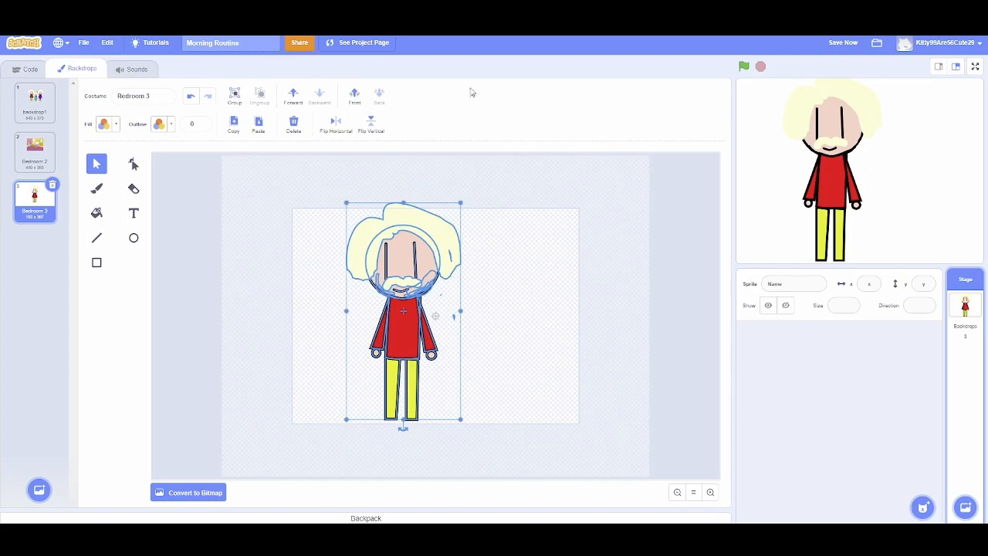
{"action": "left_click", "coordinate": [232, 96]}
{"action": "left_click_drag", "start_coordinate": [455, 312], "coordinate": [442, 284]}
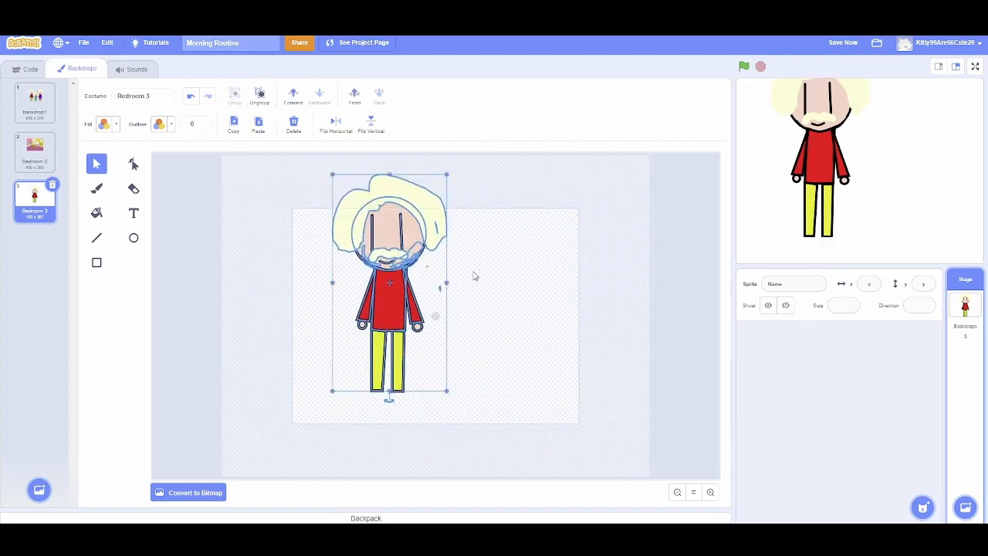
{"action": "left_click_drag", "start_coordinate": [382, 307], "coordinate": [344, 313]}
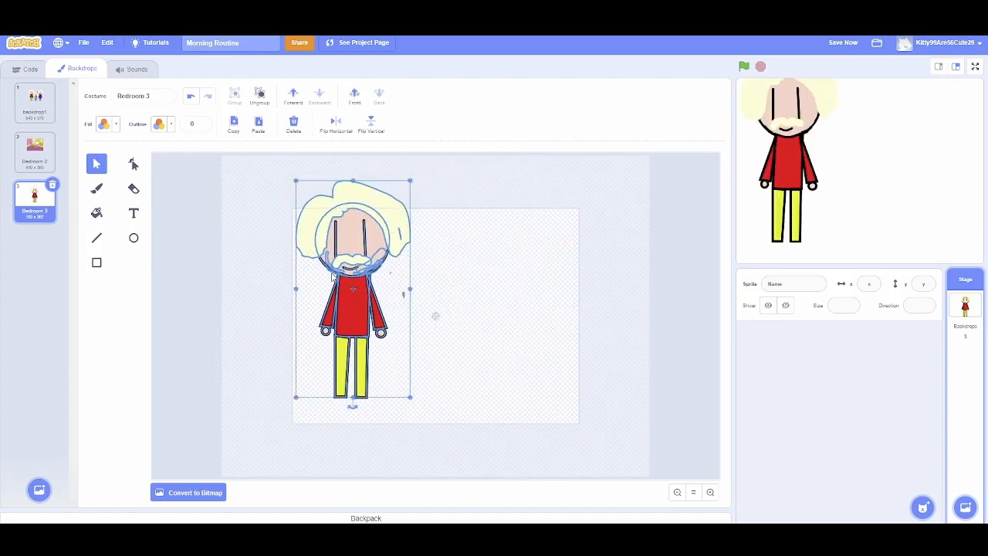
{"action": "left_click_drag", "start_coordinate": [330, 265], "coordinate": [449, 272]}
{"action": "left_click_drag", "start_coordinate": [509, 302], "coordinate": [339, 318]}
{"action": "left_click_drag", "start_coordinate": [526, 305], "coordinate": [503, 316]}
Step: Delete the man and remove the duplicated Bedroom 3 backdrop
{"action": "key", "text": "Delete"}
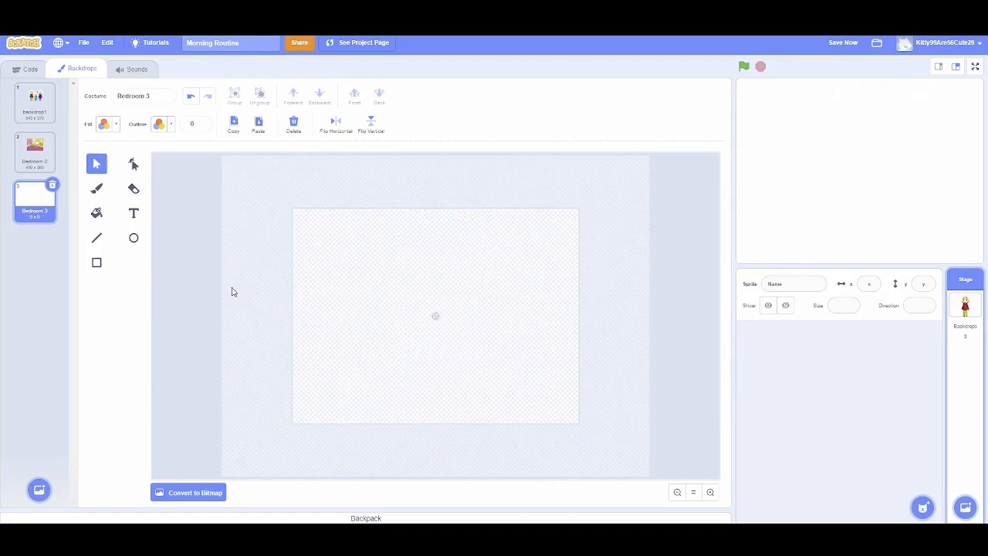
{"action": "left_click", "coordinate": [51, 184]}
Step: Copy the girl from backdrop1 into the Bedroom 2 backdrop and stand her in front of the desk
{"action": "left_click", "coordinate": [37, 104]}
{"action": "left_click", "coordinate": [34, 151]}
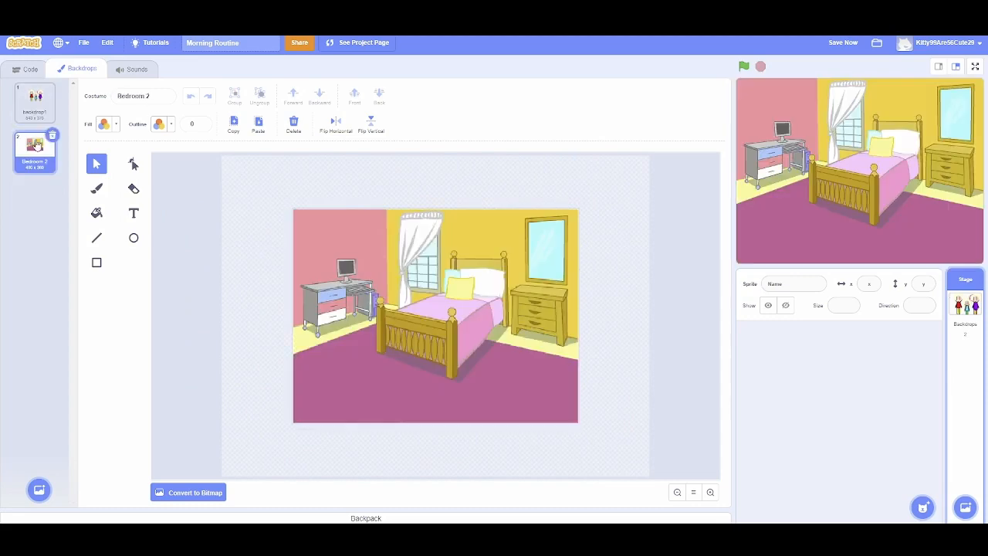
{"action": "left_click", "coordinate": [44, 113]}
{"action": "left_click", "coordinate": [447, 320]}
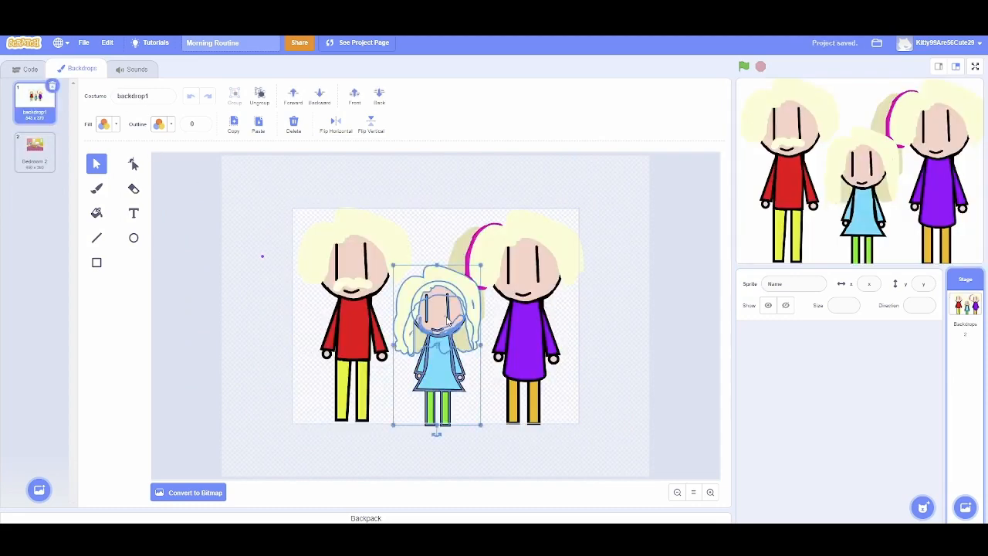
{"action": "left_click", "coordinate": [34, 151]}
{"action": "key", "text": "ctrl+v"}
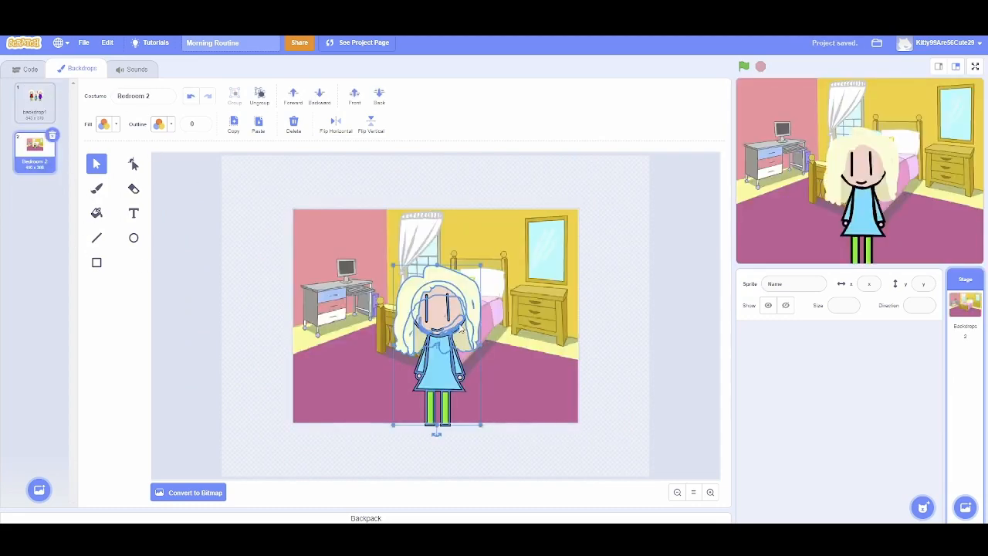
{"action": "left_click_drag", "start_coordinate": [436, 340], "coordinate": [340, 331]}
{"action": "left_click", "coordinate": [472, 309]}
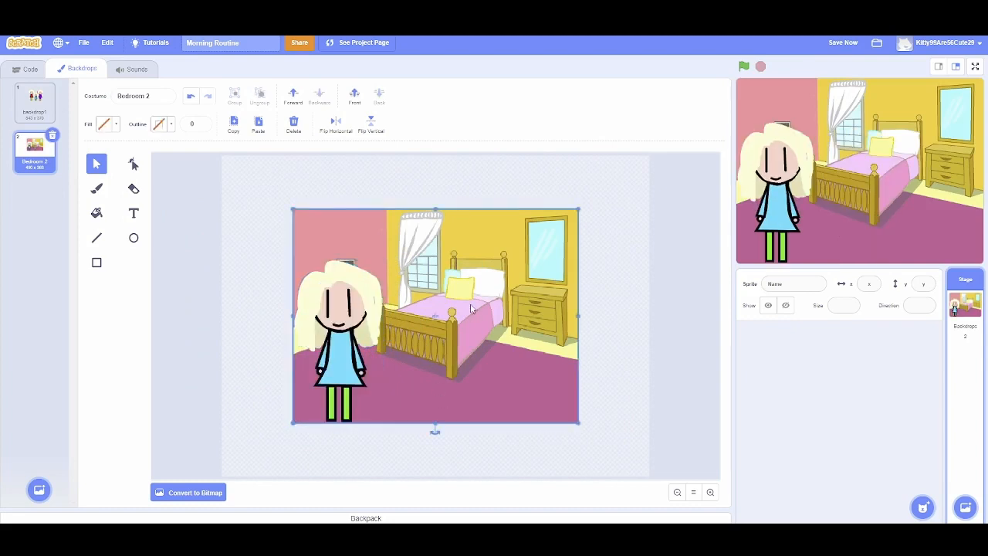
{"action": "left_click", "coordinate": [615, 330]}
Step: Move the girl in front of the bed and tilt her clockwise along its length
{"action": "left_click_drag", "start_coordinate": [365, 386], "coordinate": [459, 346]}
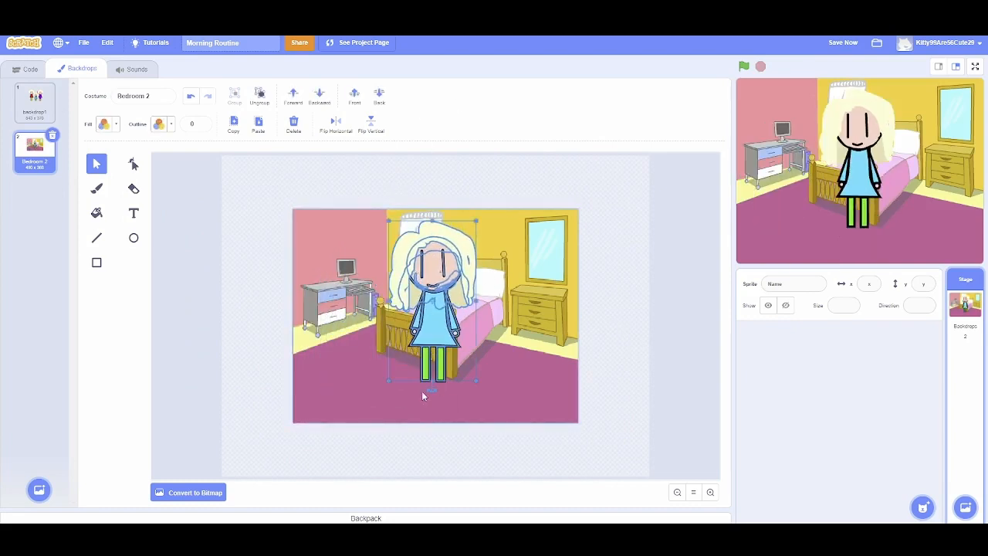
{"action": "left_click_drag", "start_coordinate": [435, 390], "coordinate": [375, 366]}
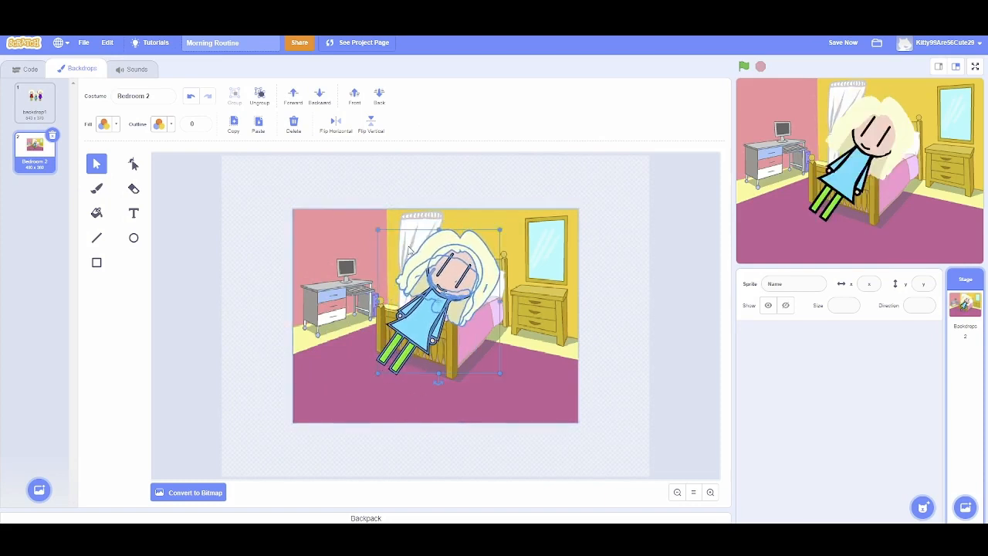
{"action": "left_click", "coordinate": [672, 302]}
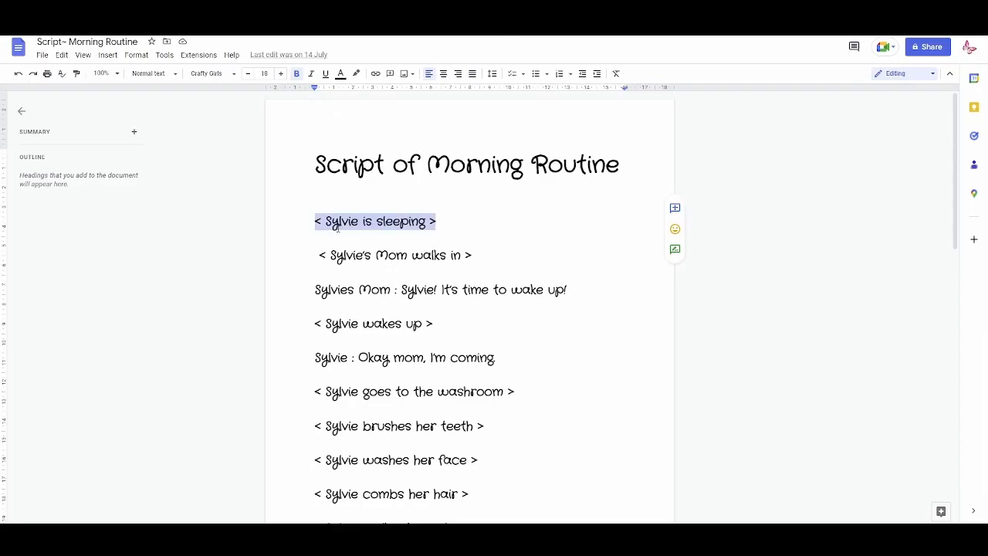
Step: Switch to the Script~ Morning Routine document in Google Docs and check its first stage direction
{"action": "left_click", "coordinate": [438, 222]}
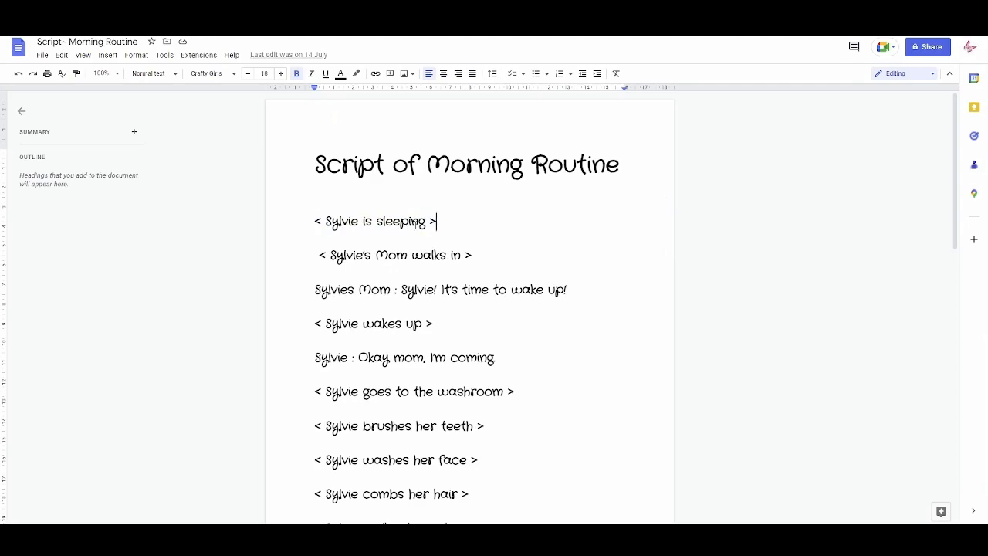
{"action": "left_click_drag", "start_coordinate": [438, 222], "coordinate": [276, 218]}
{"action": "left_click", "coordinate": [478, 219]}
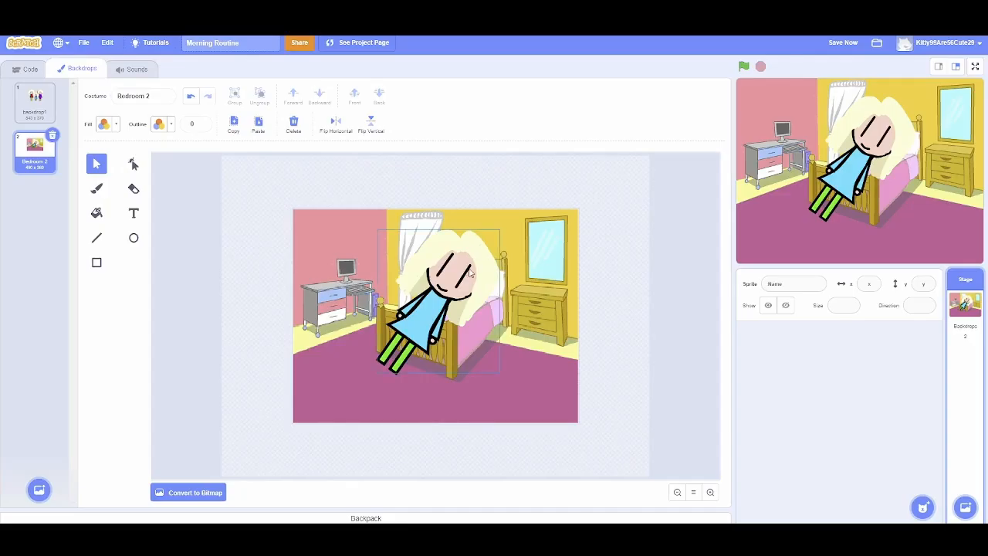
Step: Return to the Scratch backdrop, shift the tilted girl further over the bed and rotate her back upright
{"action": "left_click", "coordinate": [458, 284]}
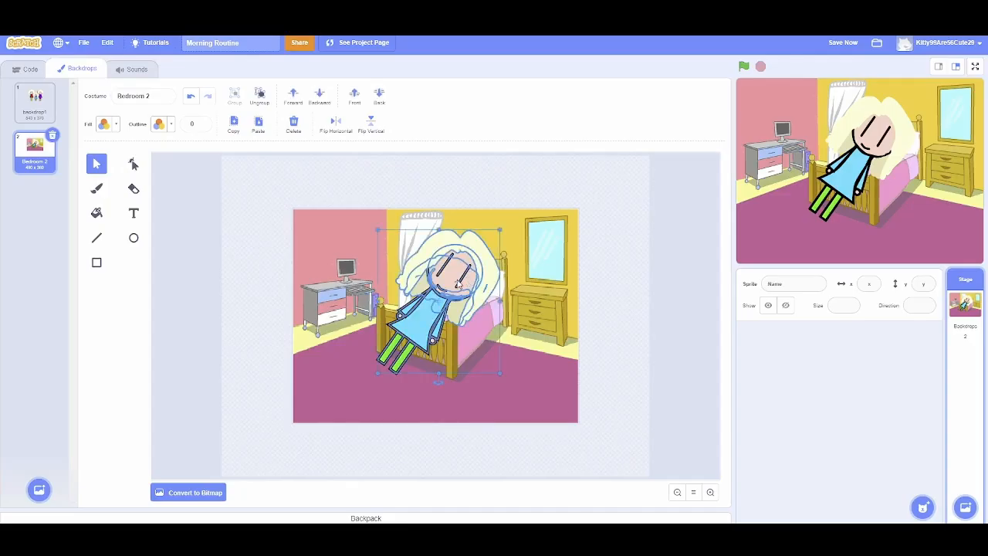
{"action": "left_click_drag", "start_coordinate": [457, 305], "coordinate": [473, 296]}
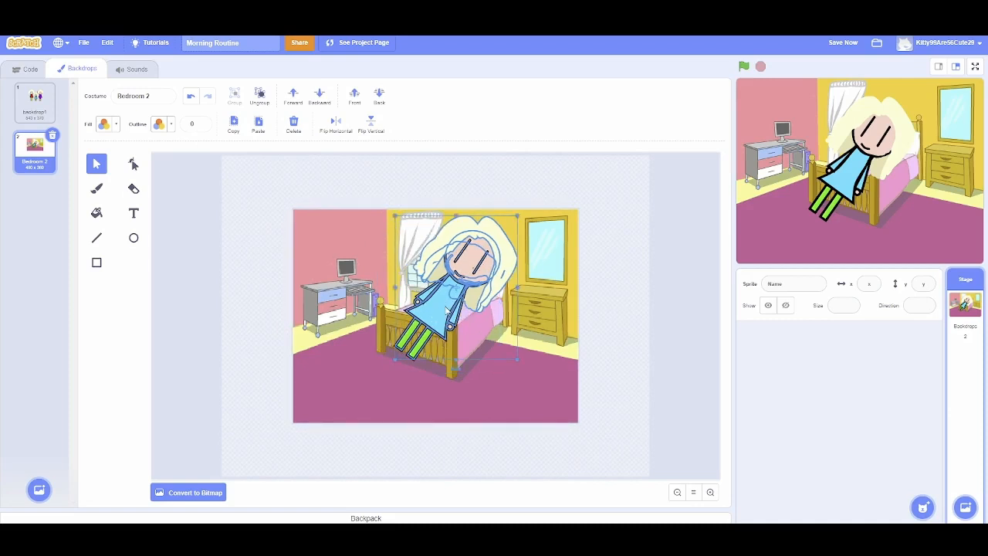
{"action": "left_click", "coordinate": [393, 365]}
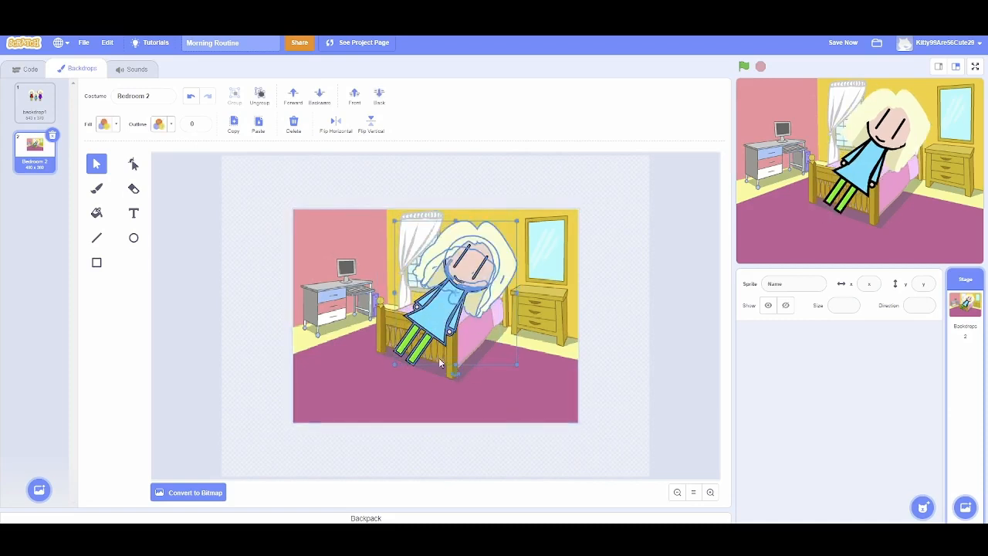
{"action": "left_click_drag", "start_coordinate": [455, 369], "coordinate": [500, 369]}
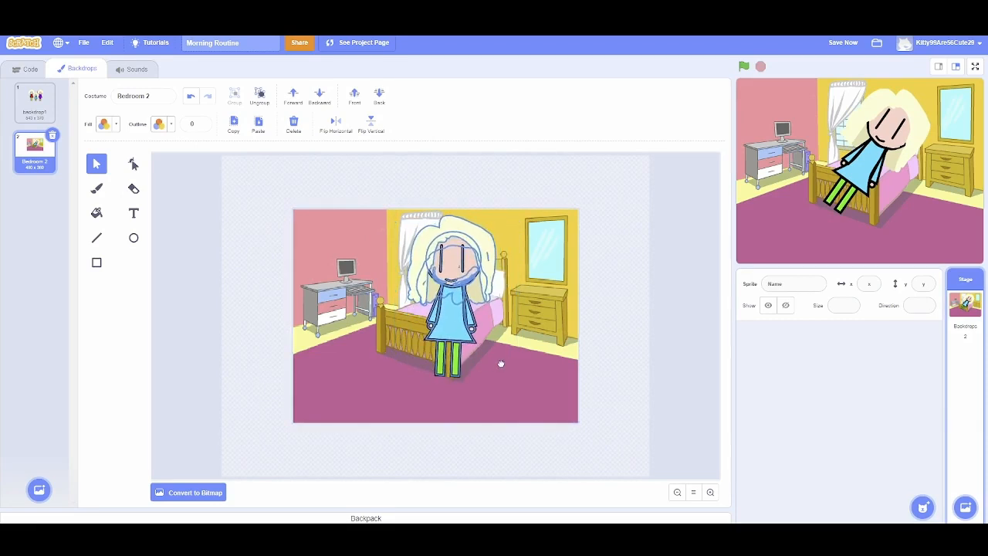
Step: Shrink the girl and tilt her so she lies along the bed with her head on the pillow
{"action": "left_click_drag", "start_coordinate": [484, 226], "coordinate": [464, 273]}
{"action": "left_click_drag", "start_coordinate": [439, 343], "coordinate": [458, 303]}
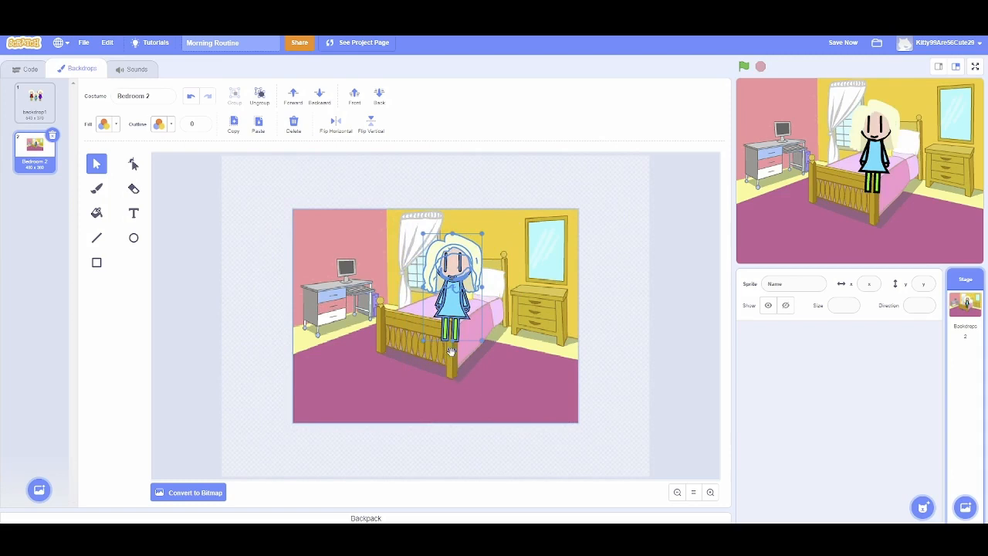
{"action": "left_click_drag", "start_coordinate": [452, 351], "coordinate": [411, 339]}
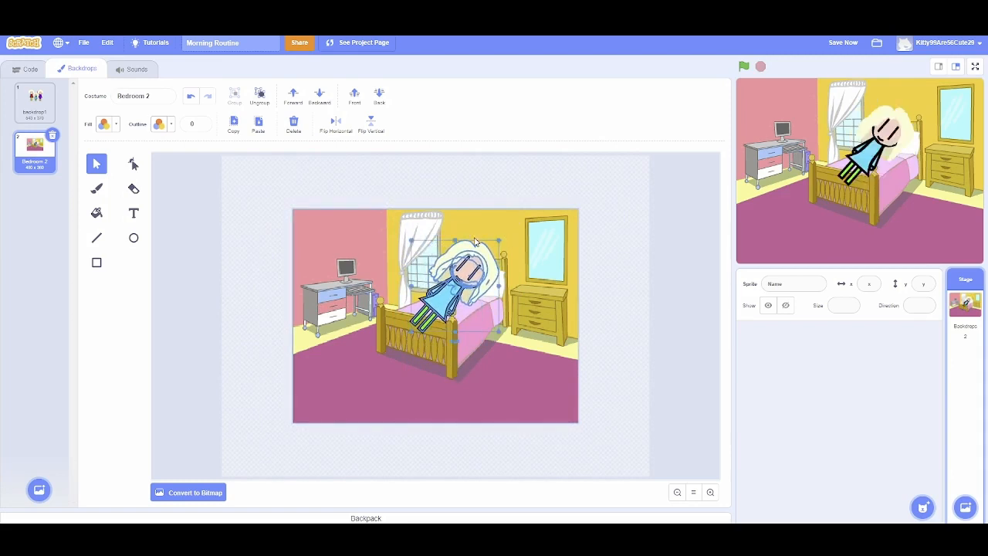
{"action": "left_click_drag", "start_coordinate": [500, 240], "coordinate": [503, 260]}
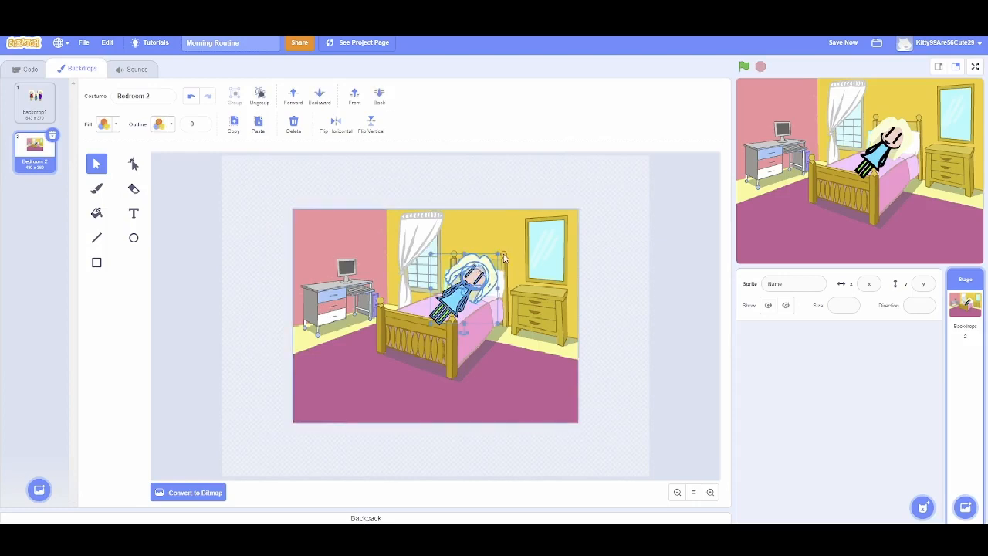
{"action": "left_click_drag", "start_coordinate": [498, 254], "coordinate": [496, 256]}
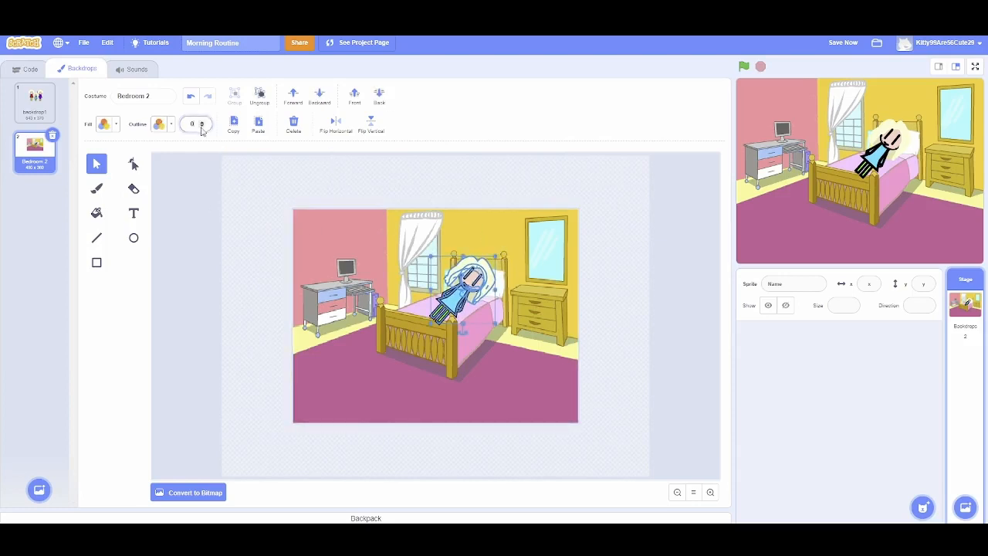
Step: Move the girl off the room image to the empty area on its left and rotate her almost upright
{"action": "left_click_drag", "start_coordinate": [463, 297], "coordinate": [243, 300]}
{"action": "left_click_drag", "start_coordinate": [244, 307], "coordinate": [267, 329]}
{"action": "left_click", "coordinate": [267, 354]}
{"action": "left_click", "coordinate": [270, 297]}
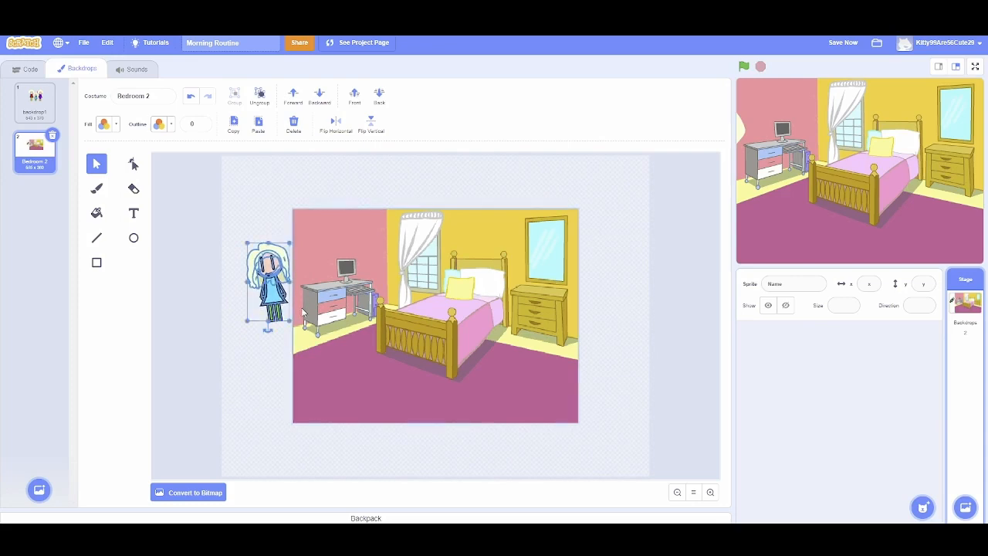
{"action": "left_click", "coordinate": [259, 348]}
Step: Thin the black outlines of both of the girl's legs with the Reshape tool
{"action": "left_click", "coordinate": [132, 164]}
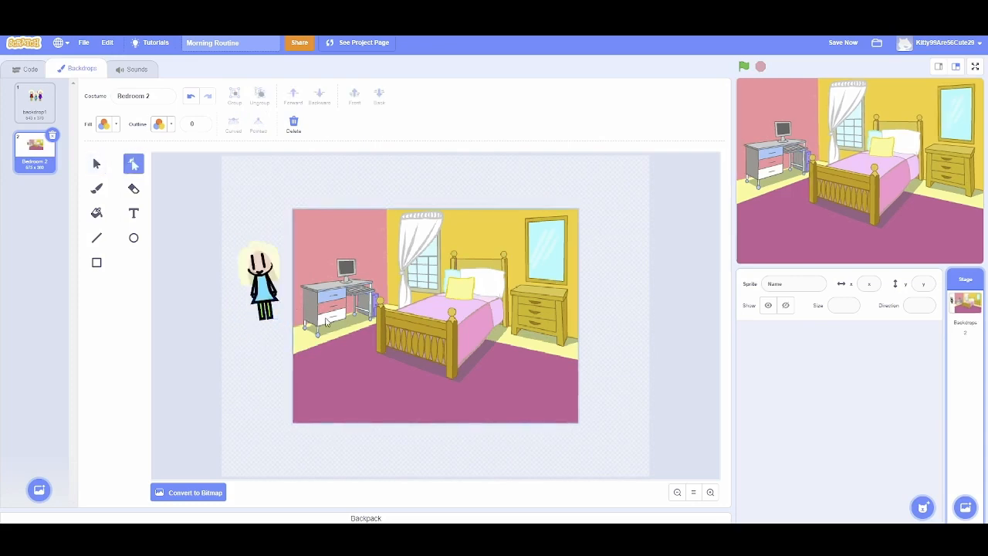
{"action": "left_click", "coordinate": [710, 492]}
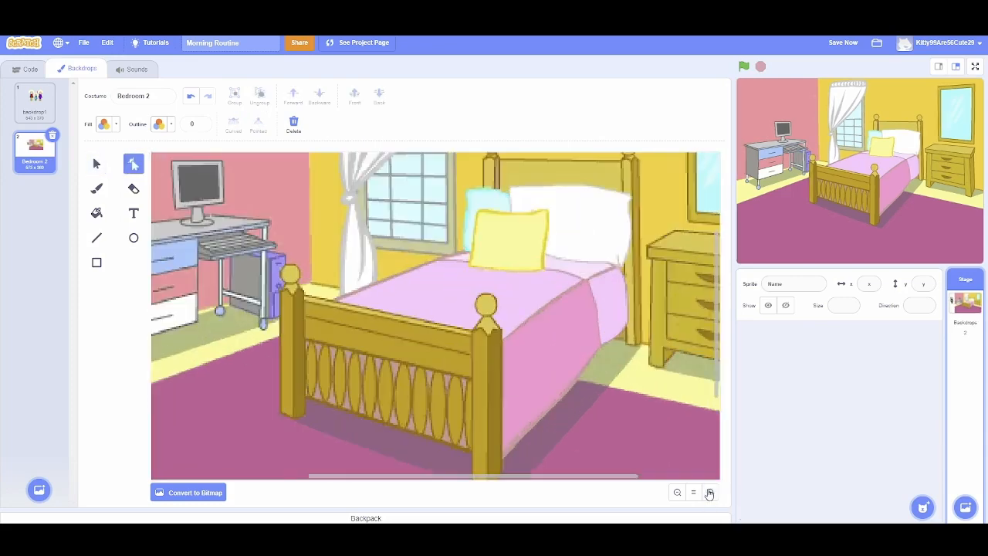
{"action": "left_click", "coordinate": [710, 492]}
{"action": "scroll", "coordinate": [318, 383], "scroll_direction": "left", "scroll_amount": 5}
{"action": "scroll", "coordinate": [317, 383], "scroll_direction": "up", "scroll_amount": 3}
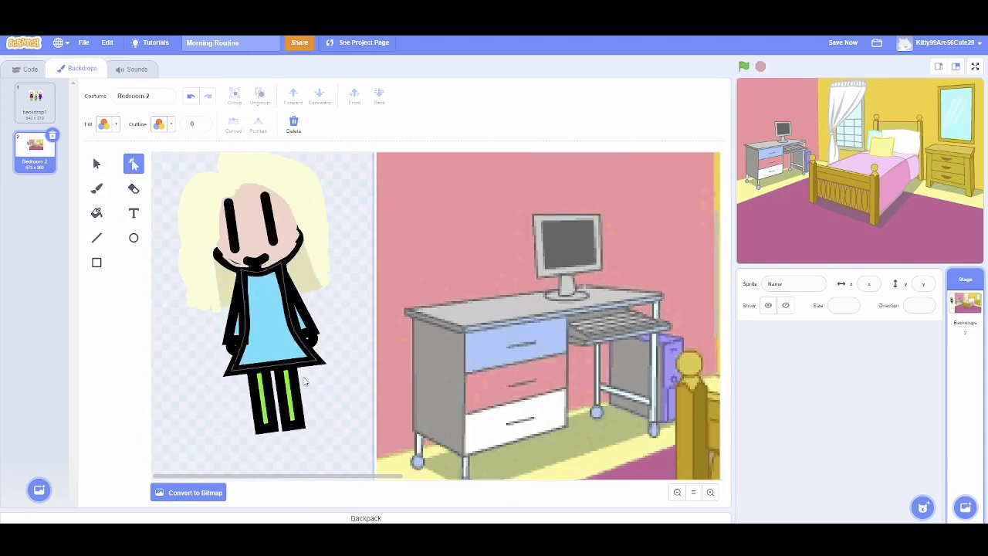
{"action": "left_click", "coordinate": [292, 409]}
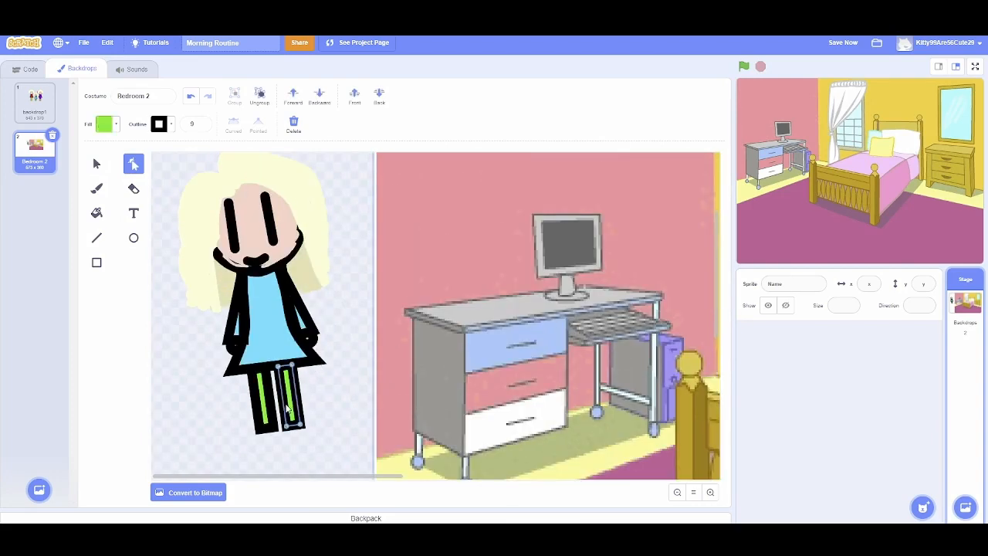
{"action": "left_click", "coordinate": [202, 126]}
{"action": "left_click", "coordinate": [202, 126]}
{"action": "left_click", "coordinate": [203, 126]}
{"action": "left_click", "coordinate": [202, 127]}
{"action": "left_click", "coordinate": [203, 127]}
{"action": "left_click", "coordinate": [203, 127]}
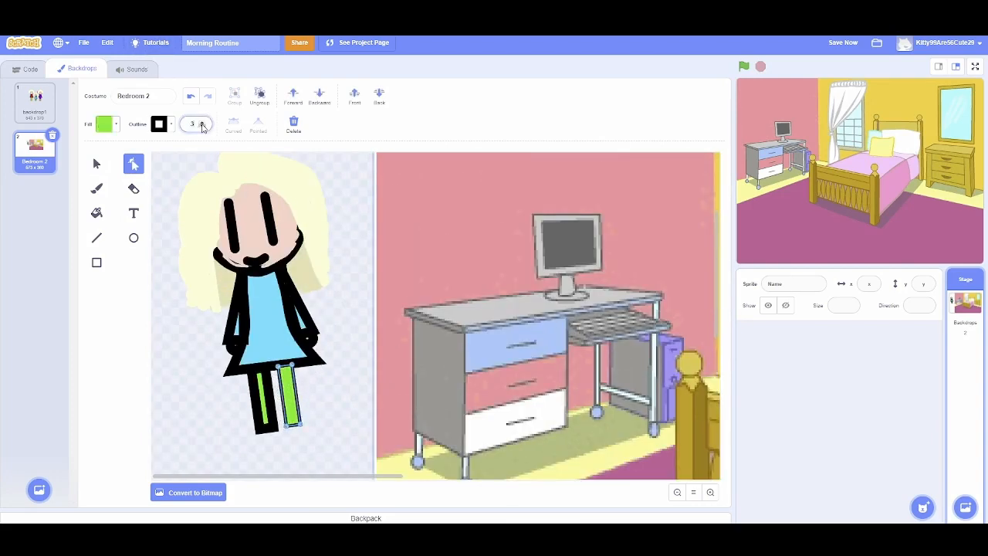
{"action": "left_click", "coordinate": [261, 390]}
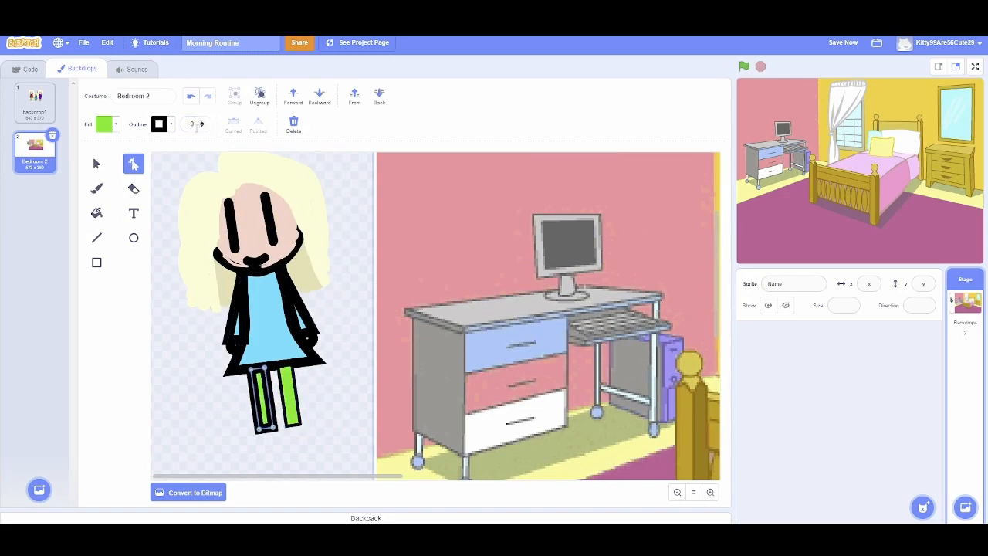
{"action": "left_click", "coordinate": [189, 124]}
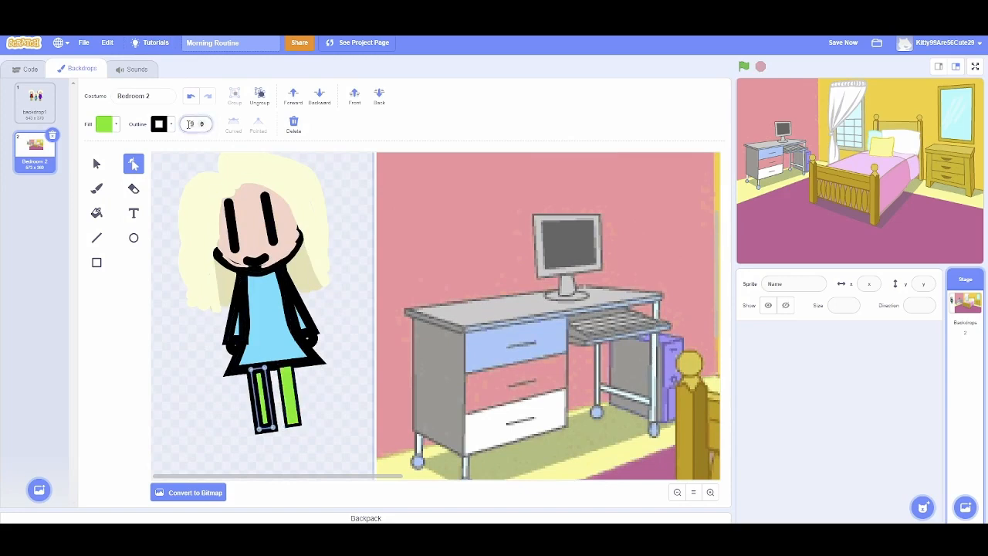
Step: Set the outline width of the girl's dress to 3 and thin the outlines of both arms to match
{"action": "left_click", "coordinate": [312, 353]}
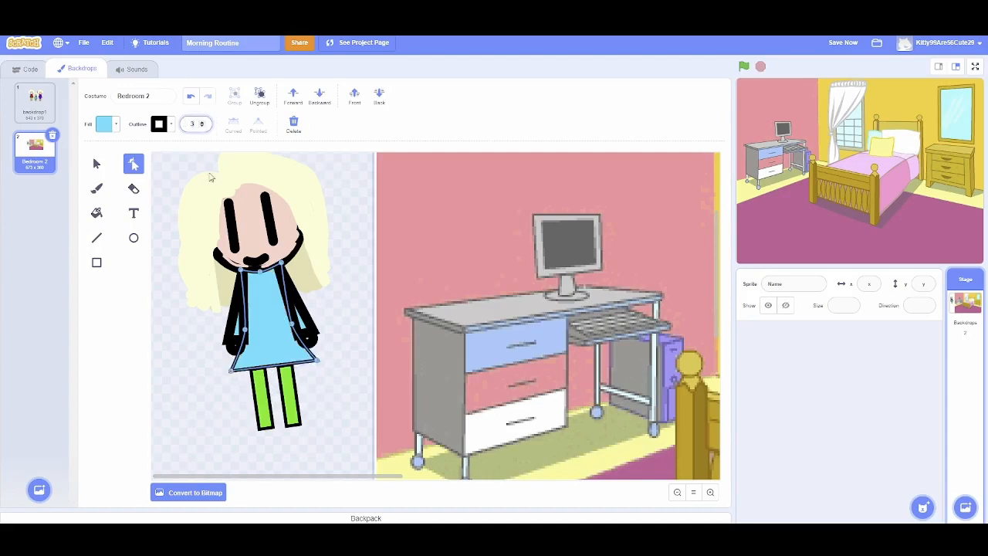
{"action": "left_click", "coordinate": [294, 295]}
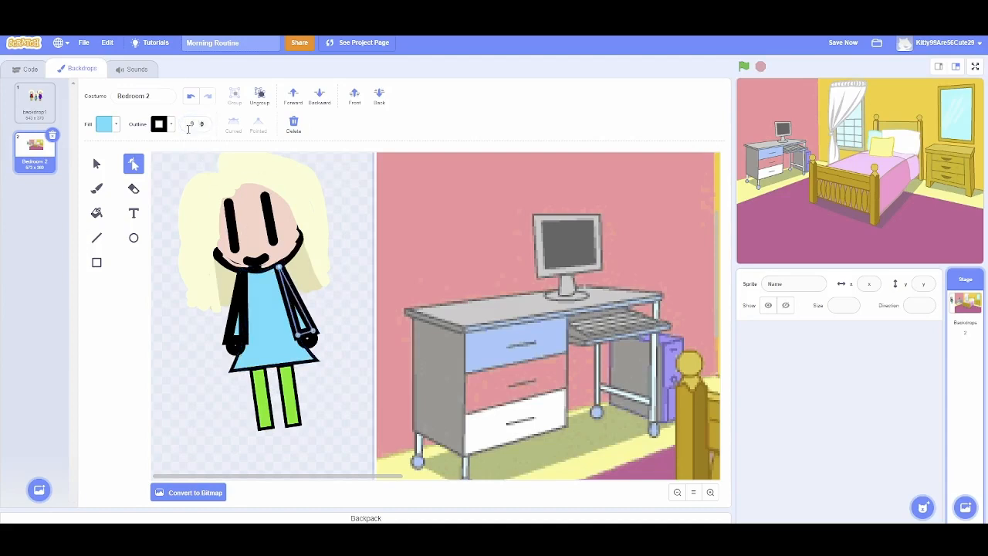
{"action": "left_click", "coordinate": [236, 313]}
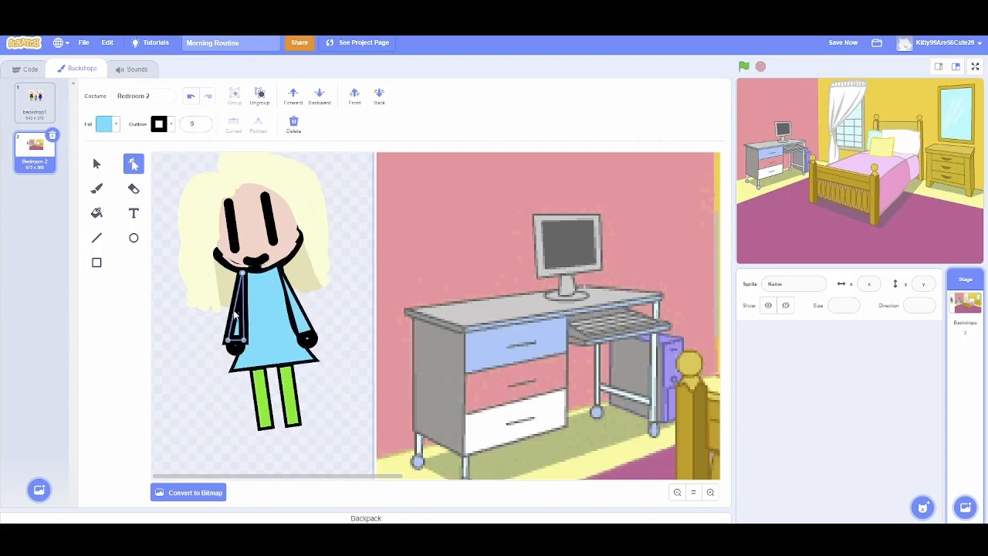
{"action": "left_click", "coordinate": [193, 125]}
Step: Set the outline width of the girl's hands to 3
{"action": "left_click", "coordinate": [235, 345]}
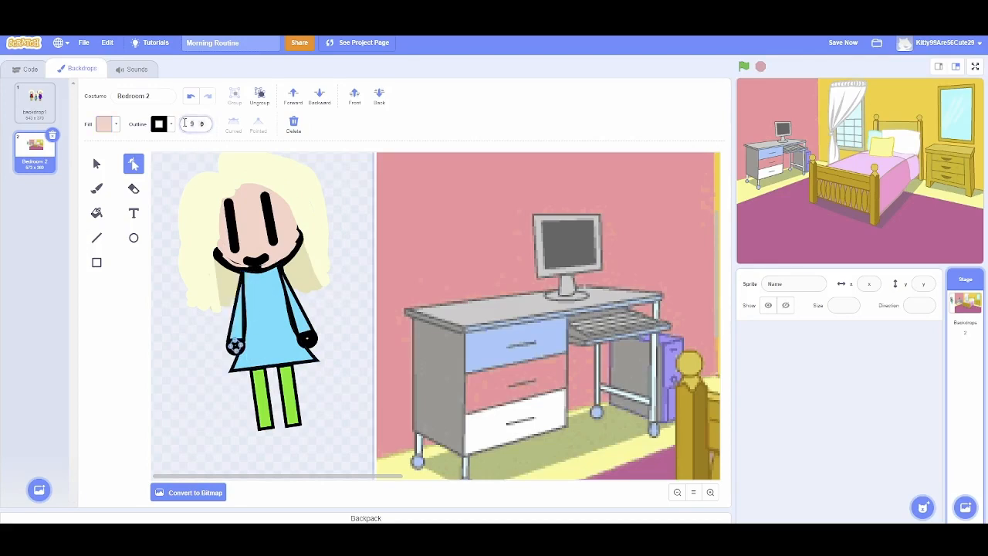
{"action": "key", "text": "ctrl+z"}
{"action": "key", "text": "ctrl+z"}
{"action": "key", "text": "ctrl+z"}
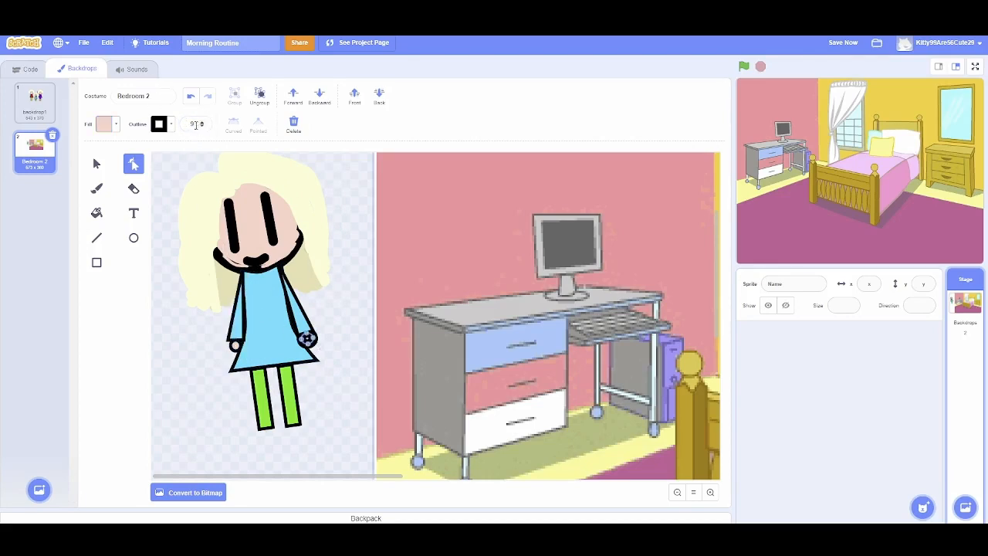
{"action": "left_click", "coordinate": [195, 124]}
{"action": "type", "text": "3"}
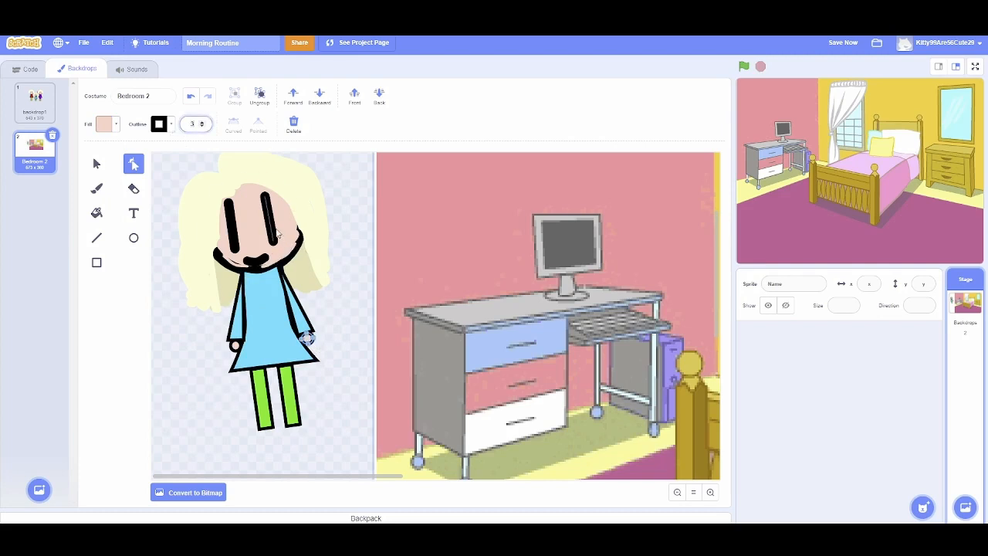
Step: Set the line width of the girl's two eyes and her mouth to 3
{"action": "left_click", "coordinate": [275, 233]}
{"action": "left_click", "coordinate": [231, 224]}
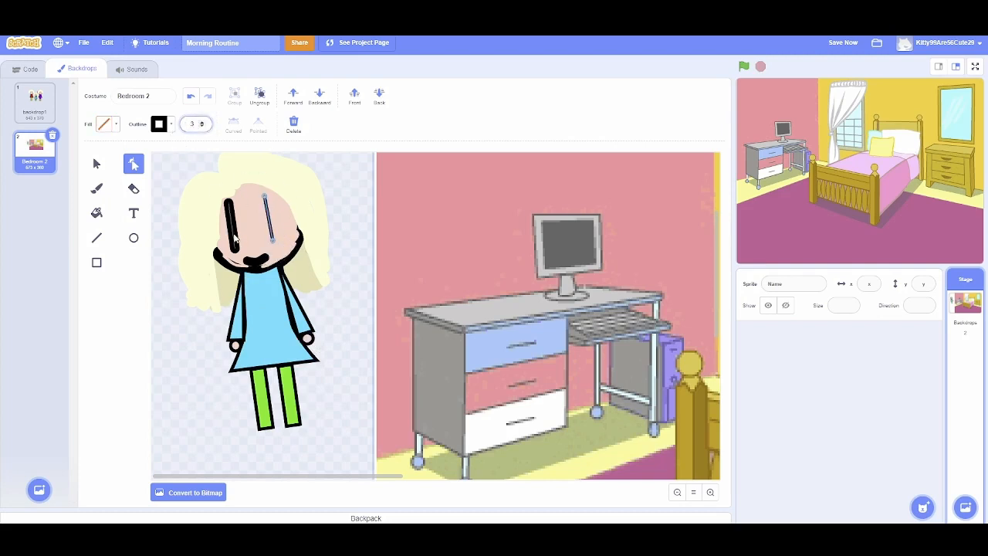
{"action": "left_click", "coordinate": [285, 262]}
{"action": "left_click", "coordinate": [257, 261]}
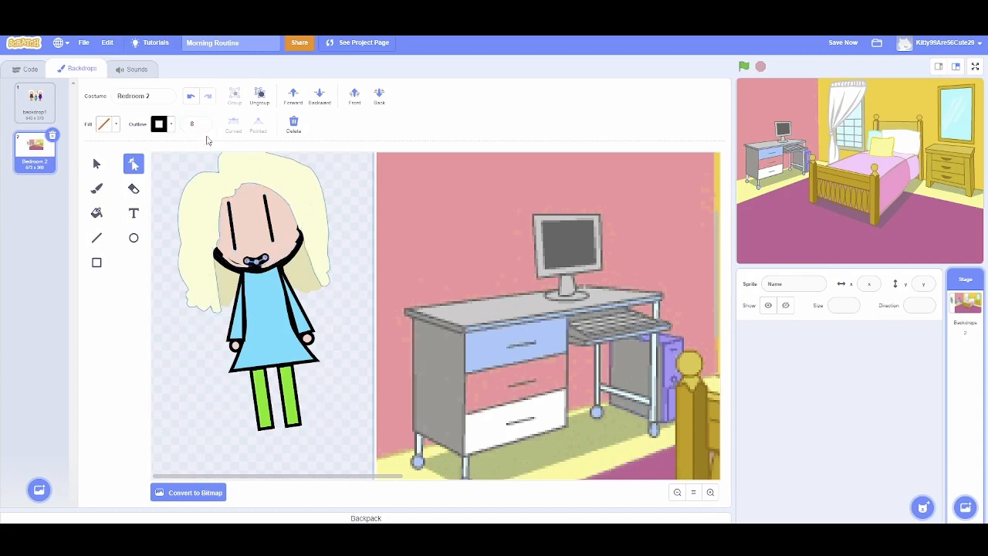
{"action": "double_click", "coordinate": [197, 125]}
{"action": "type", "text": "4"}
{"action": "left_click", "coordinate": [256, 269]}
{"action": "left_click", "coordinate": [253, 263]}
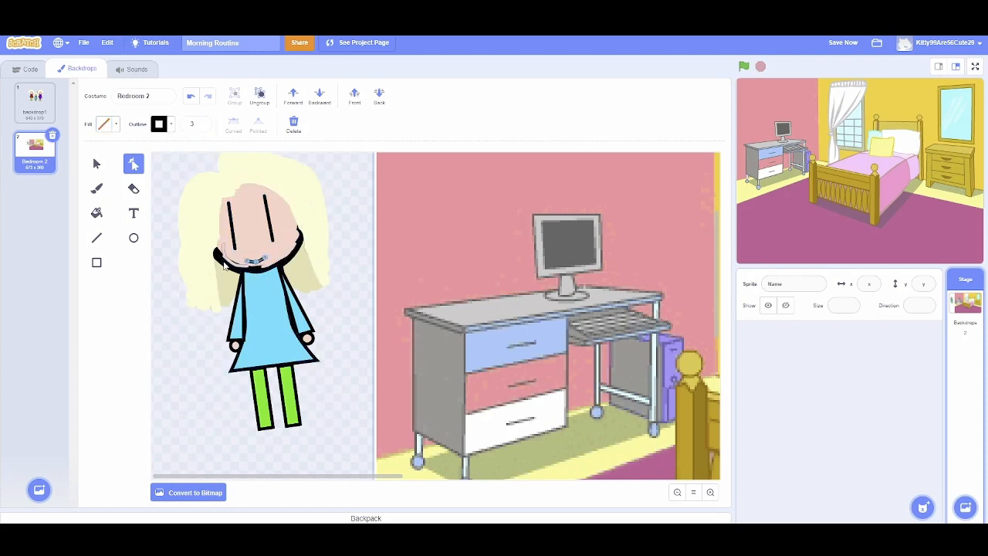
Step: Set the outline width of the girl's face to 3
{"action": "left_click", "coordinate": [221, 259]}
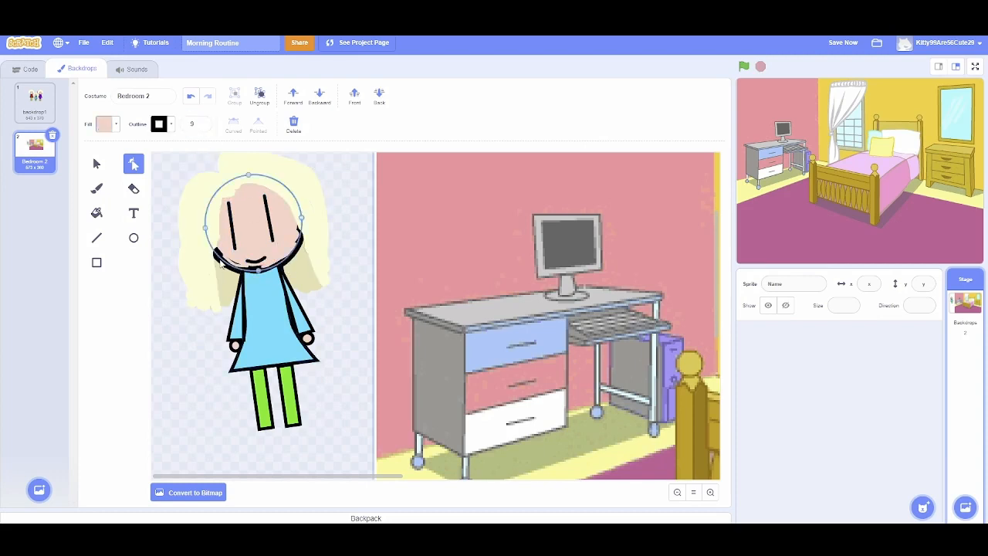
{"action": "left_click", "coordinate": [199, 128]}
{"action": "type", "text": "3"}
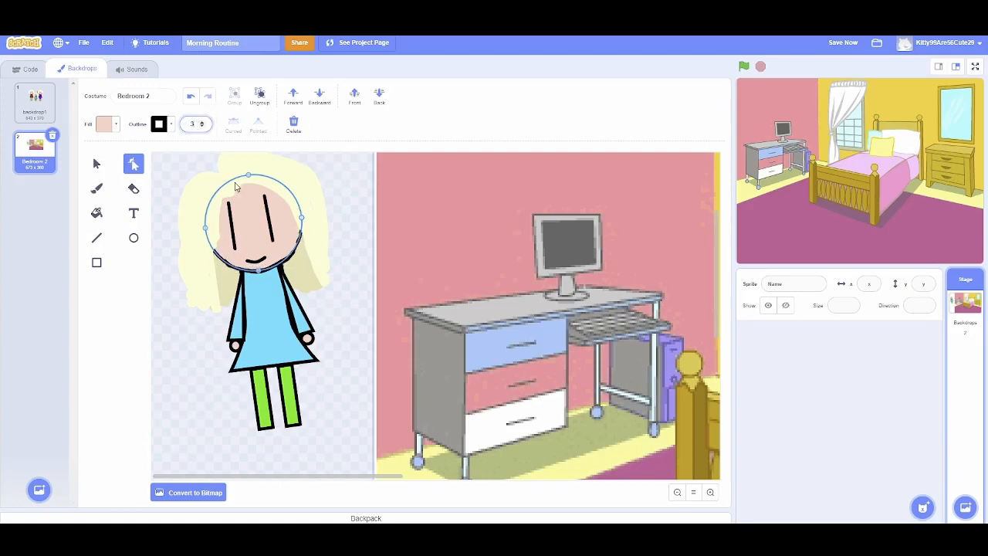
{"action": "left_click", "coordinate": [350, 275]}
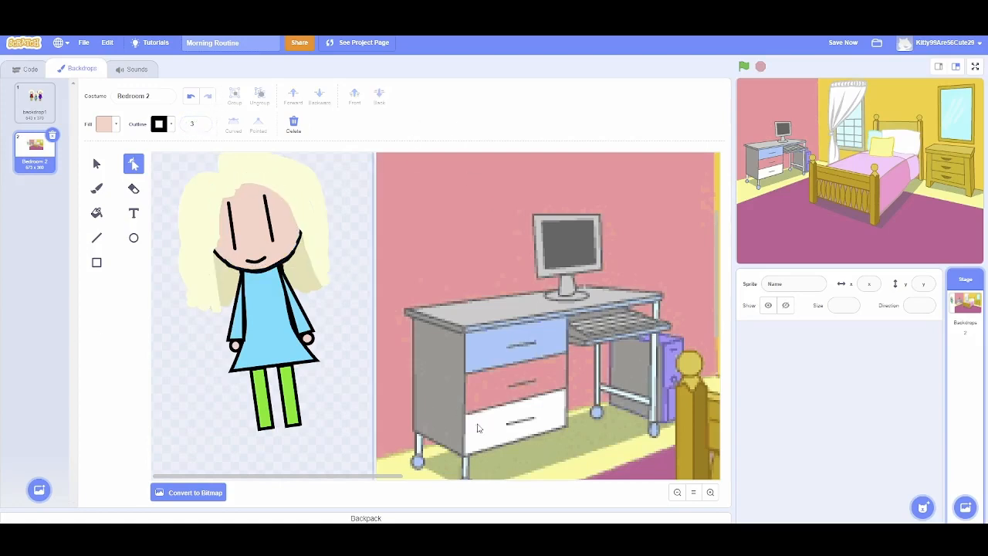
Step: Place the whole girl on the bed and rotate her so she lies diagonally toward the pillows
{"action": "left_click", "coordinate": [96, 163]}
{"action": "key", "text": "ctrl+a"}
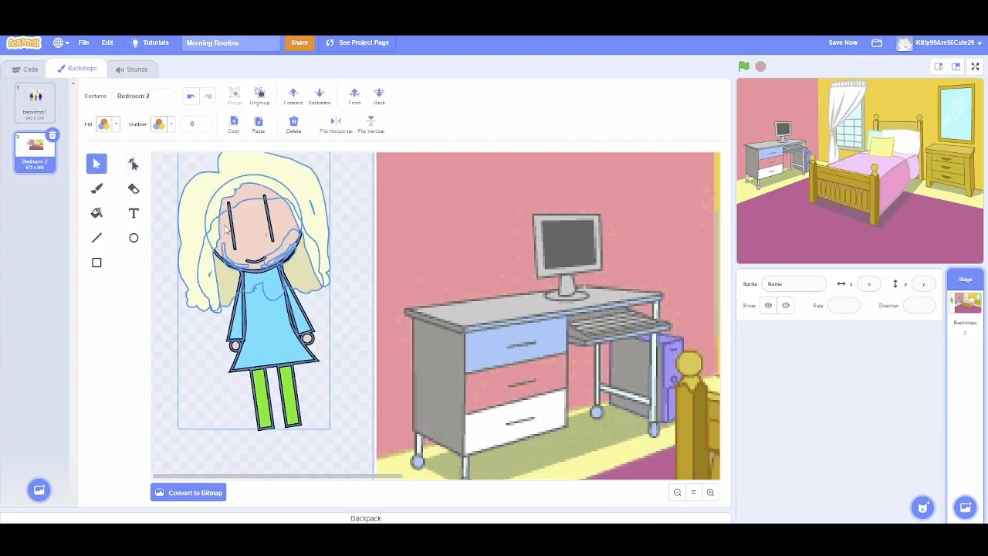
{"action": "left_click", "coordinate": [692, 494]}
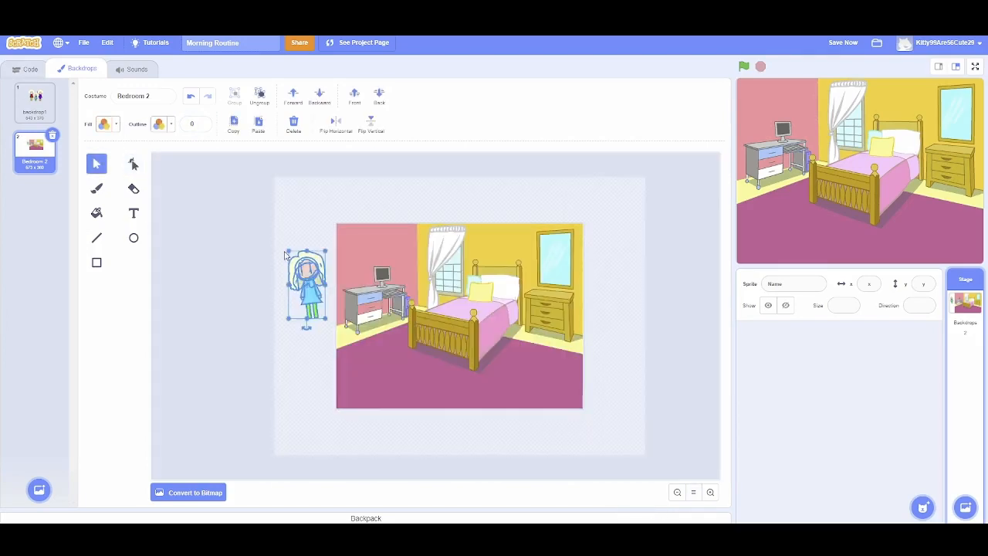
{"action": "left_click", "coordinate": [135, 165]}
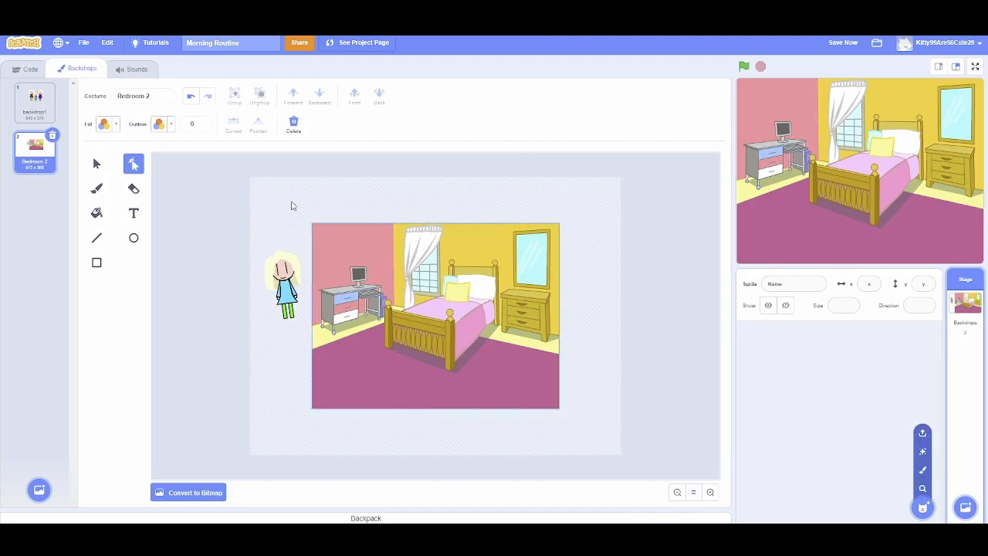
{"action": "left_click", "coordinate": [93, 164]}
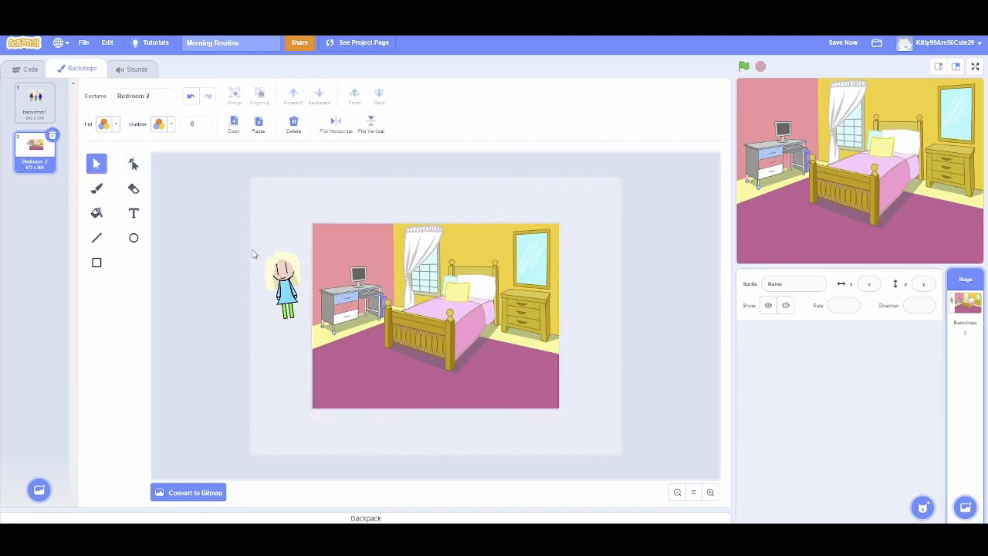
{"action": "left_click_drag", "start_coordinate": [252, 252], "coordinate": [299, 335]}
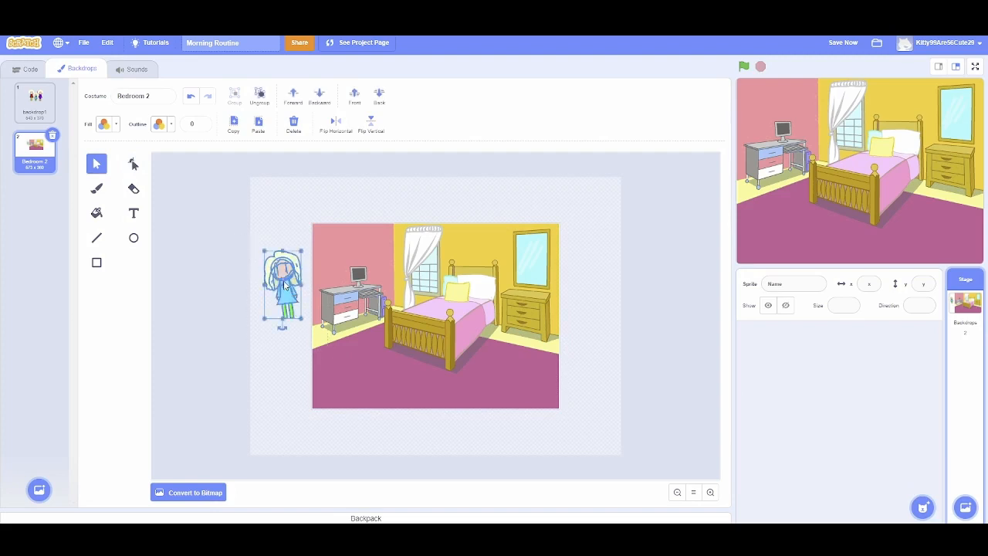
{"action": "left_click_drag", "start_coordinate": [283, 287], "coordinate": [448, 286]}
{"action": "left_click_drag", "start_coordinate": [459, 340], "coordinate": [418, 320]}
{"action": "left_click", "coordinate": [445, 300]}
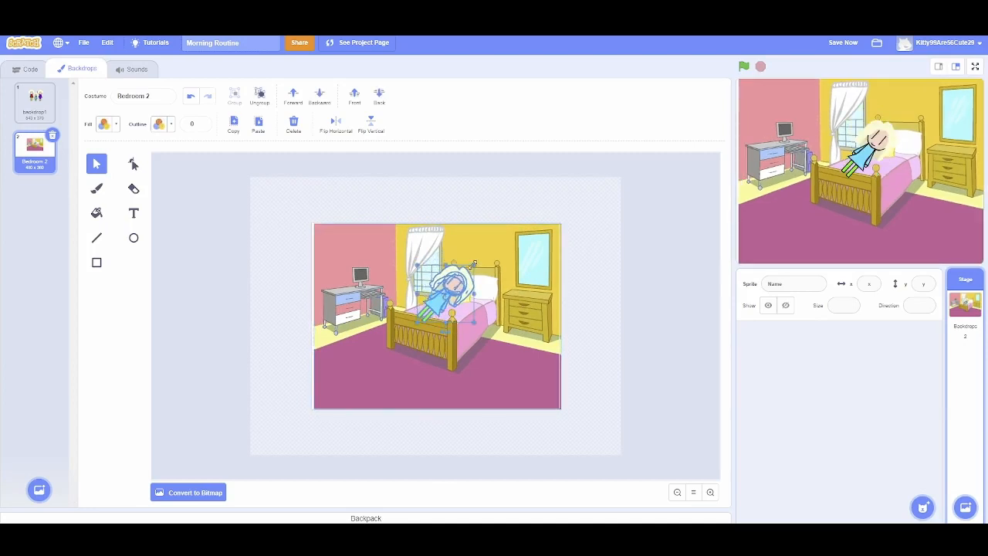
Step: Scale the girl down to fit the bed and reposition her in front of the yellow pillow
{"action": "left_click", "coordinate": [708, 492]}
{"action": "left_click", "coordinate": [708, 492]}
{"action": "left_click", "coordinate": [708, 493]}
{"action": "left_click", "coordinate": [709, 492]}
{"action": "left_click_drag", "start_coordinate": [473, 297], "coordinate": [482, 309]}
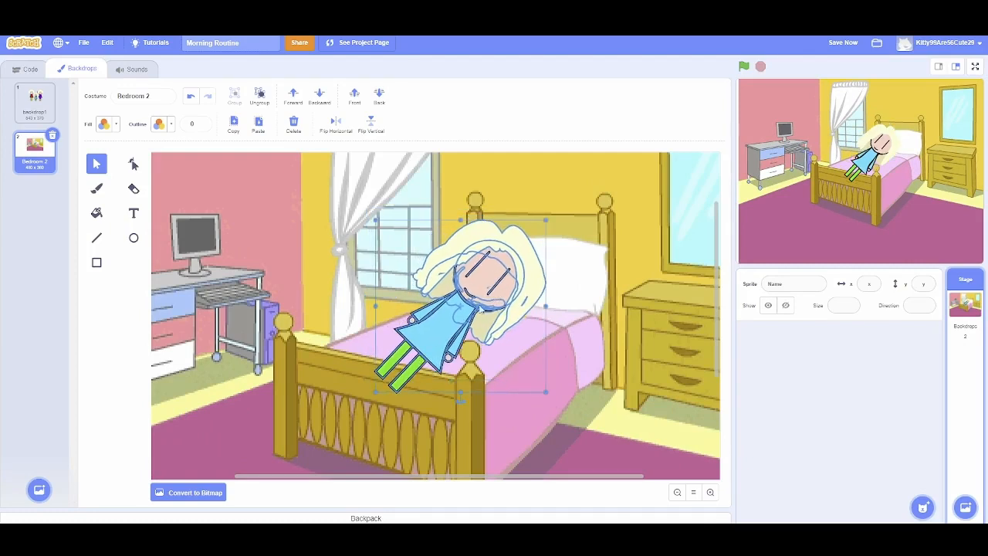
{"action": "left_click_drag", "start_coordinate": [488, 244], "coordinate": [496, 240]}
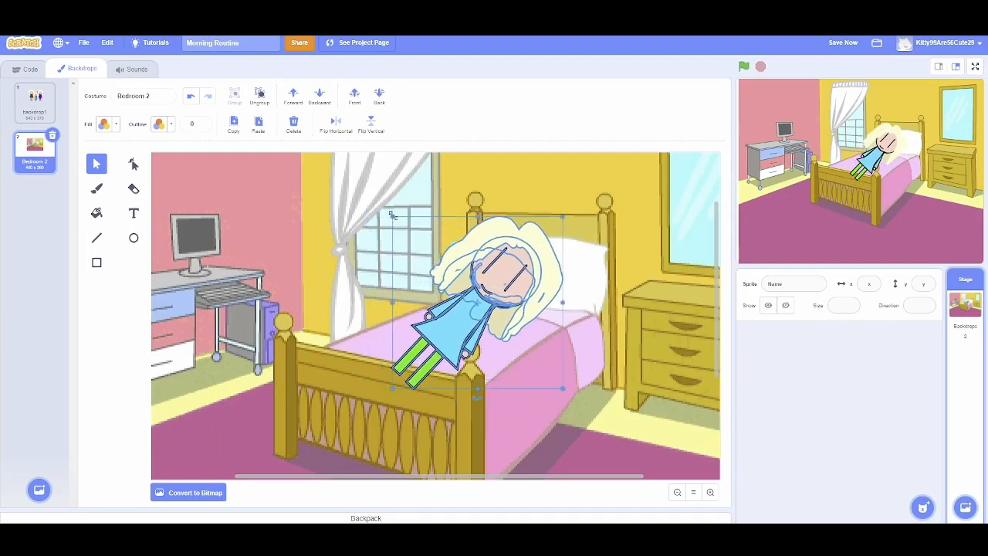
{"action": "left_click_drag", "start_coordinate": [384, 217], "coordinate": [433, 254]}
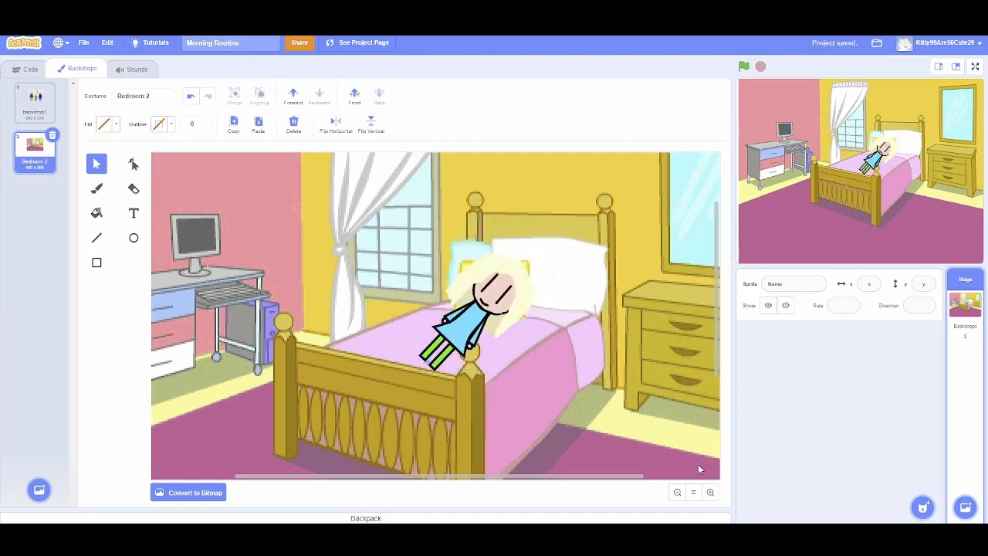
{"action": "left_click", "coordinate": [515, 347]}
{"action": "left_click_drag", "start_coordinate": [463, 324], "coordinate": [444, 316]}
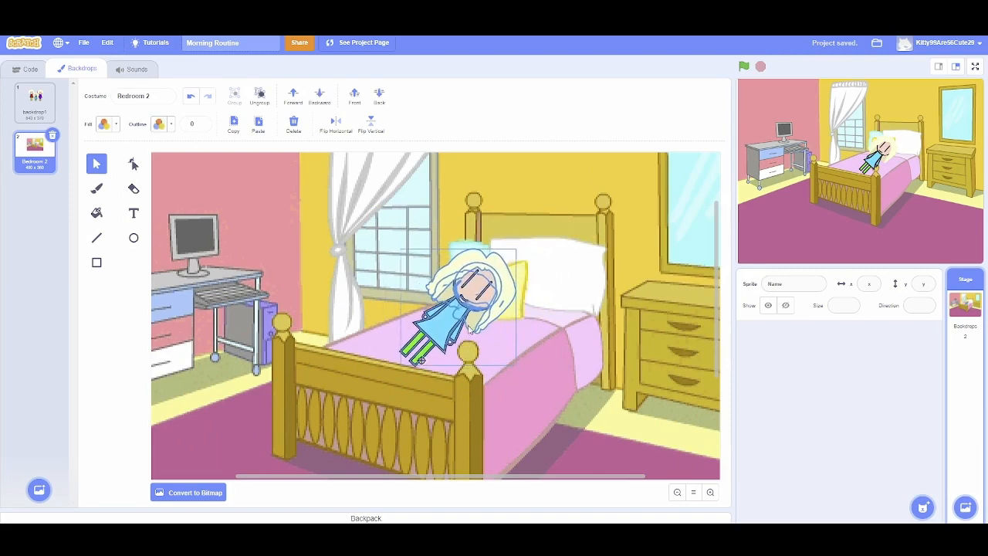
{"action": "left_click", "coordinate": [591, 422]}
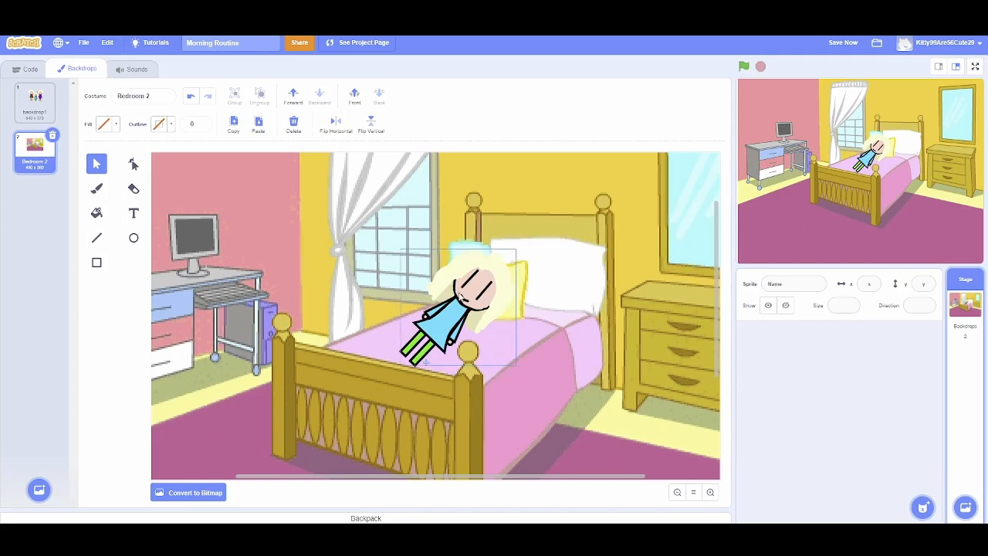
Step: Undo the girl's last grouping and move her off the bed to the desk at the backdrop's left edge
{"action": "left_click", "coordinate": [460, 307]}
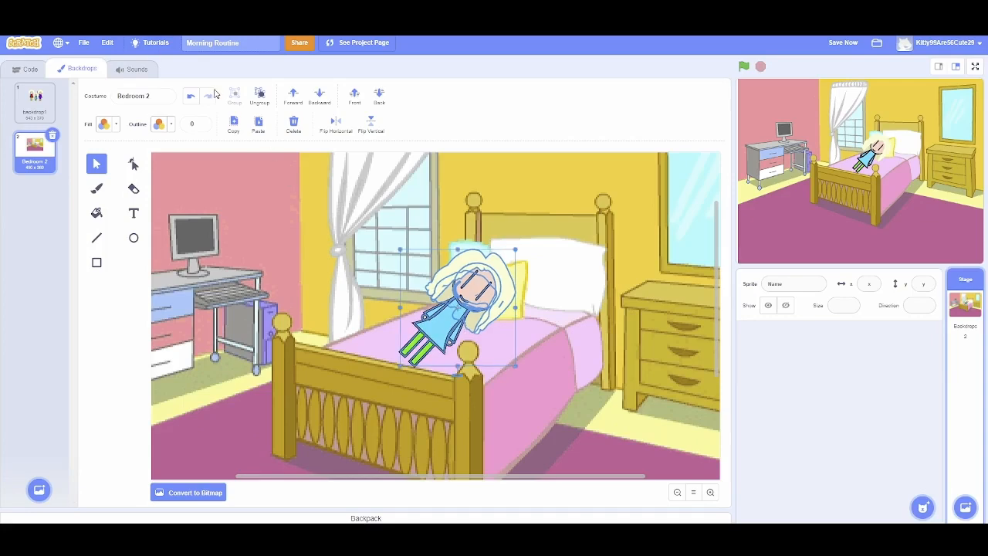
{"action": "left_click", "coordinate": [239, 184]}
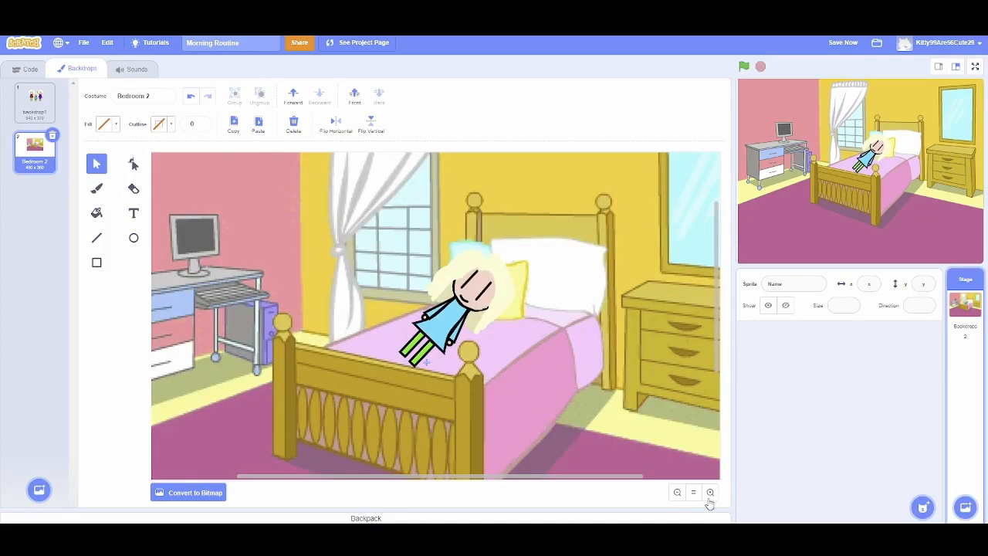
{"action": "left_click", "coordinate": [710, 494]}
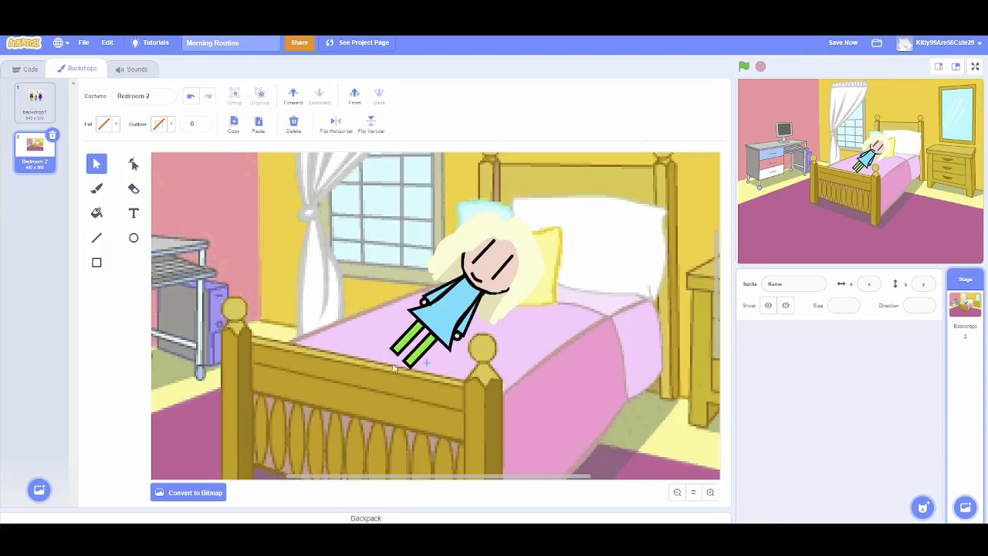
{"action": "left_click", "coordinate": [190, 99]}
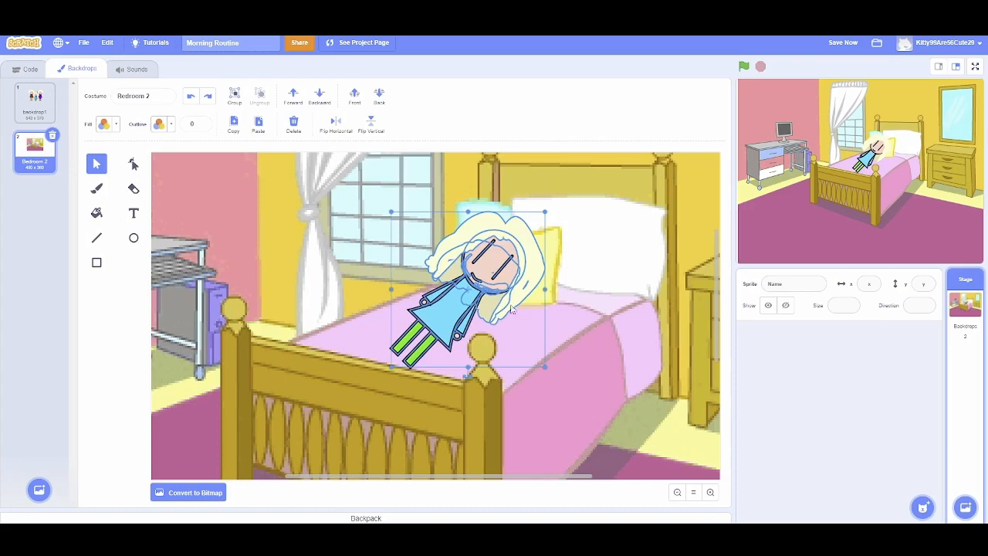
{"action": "left_click_drag", "start_coordinate": [512, 308], "coordinate": [325, 287]}
{"action": "mouse_move", "coordinate": [511, 482]}
{"action": "left_mouse_down"}
{"action": "mouse_move", "coordinate": [641, 478]}
{"action": "mouse_move", "coordinate": [325, 472]}
{"action": "left_mouse_up"}
{"action": "left_click_drag", "start_coordinate": [459, 305], "coordinate": [163, 322]}
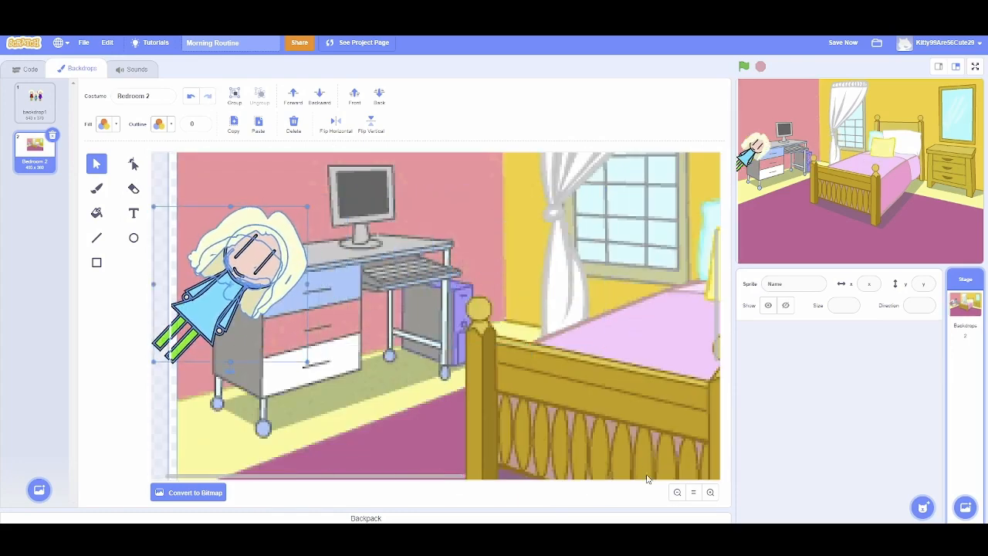
Step: Shift the bedroom picture to the right to leave blank canvas around the girl
{"action": "left_click", "coordinate": [676, 493]}
{"action": "left_click", "coordinate": [677, 492]}
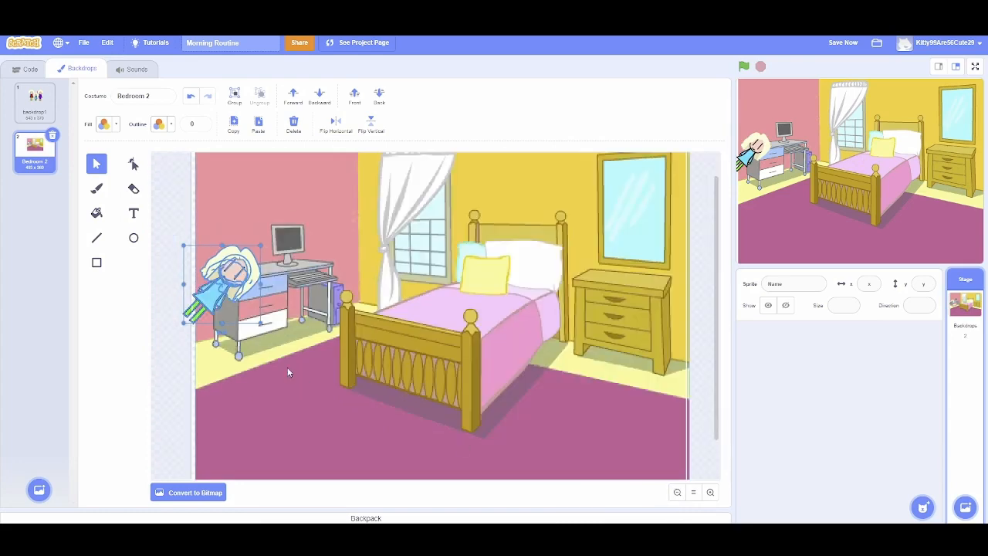
{"action": "left_click_drag", "start_coordinate": [259, 401], "coordinate": [424, 395]}
{"action": "left_click_drag", "start_coordinate": [438, 280], "coordinate": [434, 281]}
{"action": "key", "text": "ctrl+v"}
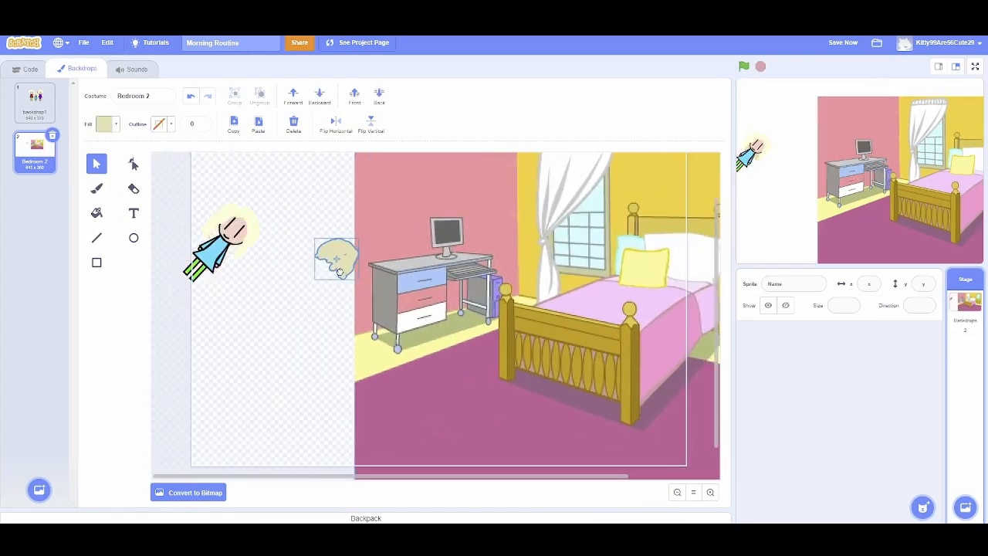
{"action": "mouse_move", "coordinate": [330, 260]}
{"action": "left_mouse_down"}
{"action": "mouse_move", "coordinate": [265, 236]}
{"action": "mouse_move", "coordinate": [247, 275]}
{"action": "mouse_move", "coordinate": [159, 267]}
{"action": "mouse_move", "coordinate": [166, 285]}
{"action": "left_mouse_up"}
{"action": "key", "text": "ctrl+z"}
{"action": "key", "text": "ctrl+z"}
{"action": "left_click", "coordinate": [229, 323]}
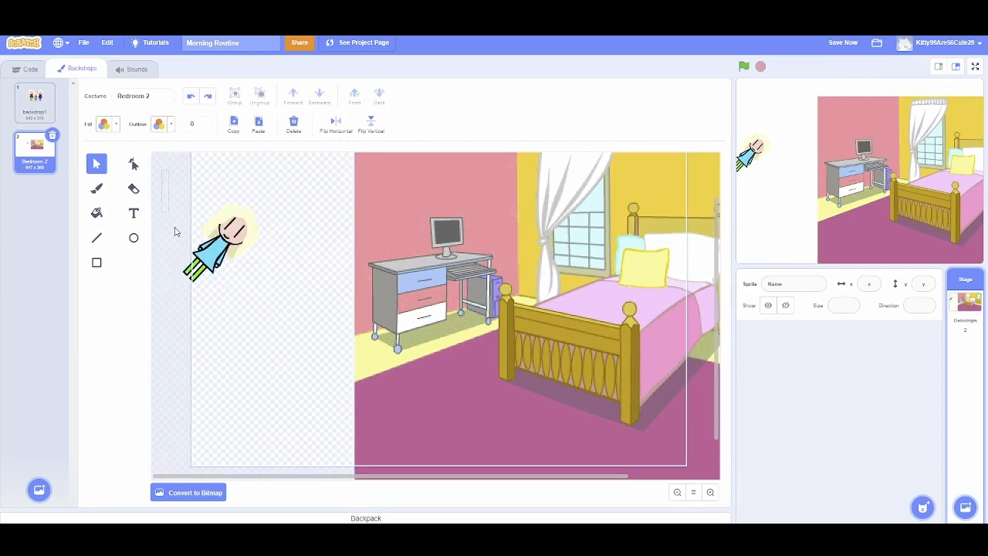
Step: Group all of the girl's parts, move her fully onto the blank canvas and rotate her upright
{"action": "left_click_drag", "start_coordinate": [174, 231], "coordinate": [264, 321]}
{"action": "left_click", "coordinate": [235, 94]}
{"action": "left_click", "coordinate": [276, 260]}
{"action": "left_click_drag", "start_coordinate": [222, 278], "coordinate": [308, 263]}
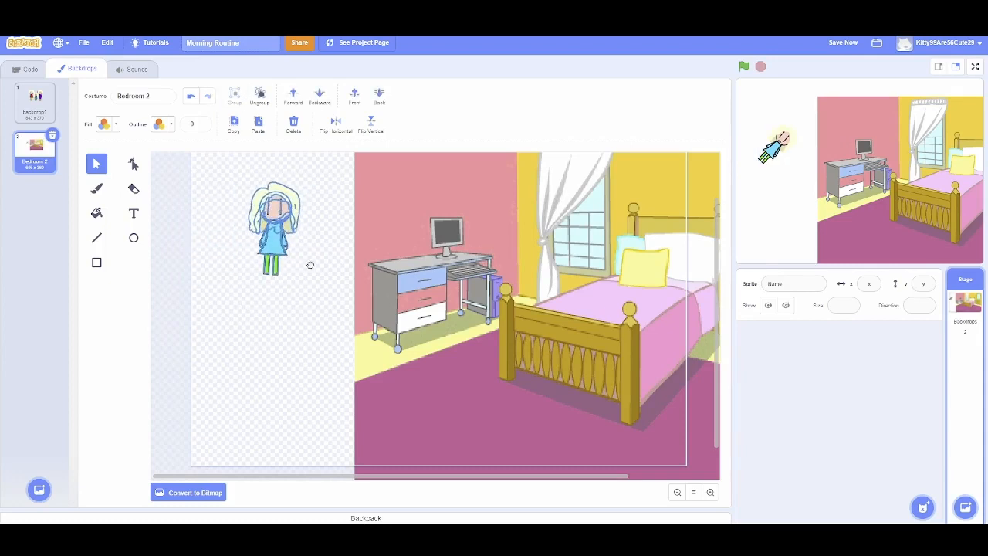
{"action": "left_click", "coordinate": [305, 304]}
Step: Ungroup the girl so that her hair, face and body can be selected separately
{"action": "scroll", "coordinate": [251, 216], "scroll_direction": "up", "scroll_amount": 2}
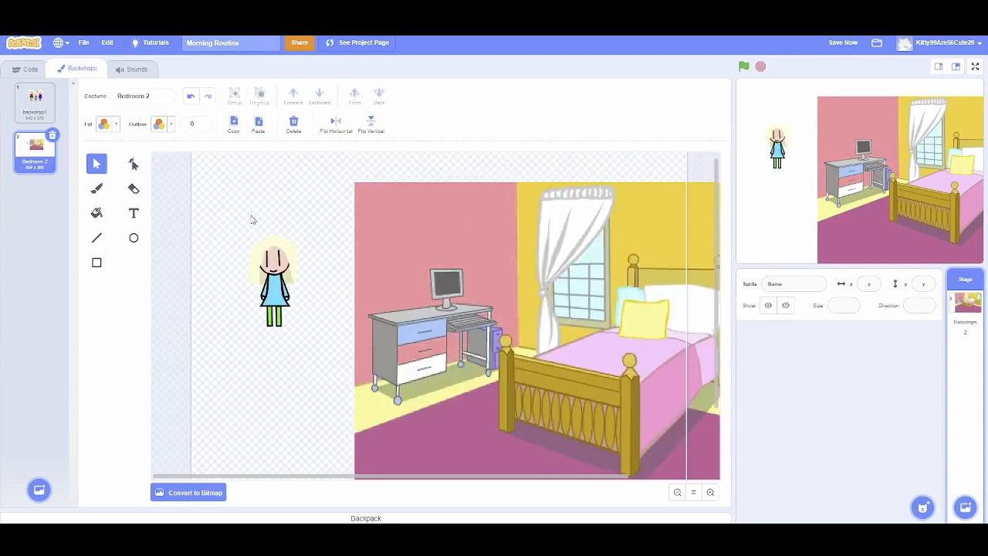
{"action": "left_click", "coordinate": [709, 491]}
{"action": "left_click", "coordinate": [709, 491]}
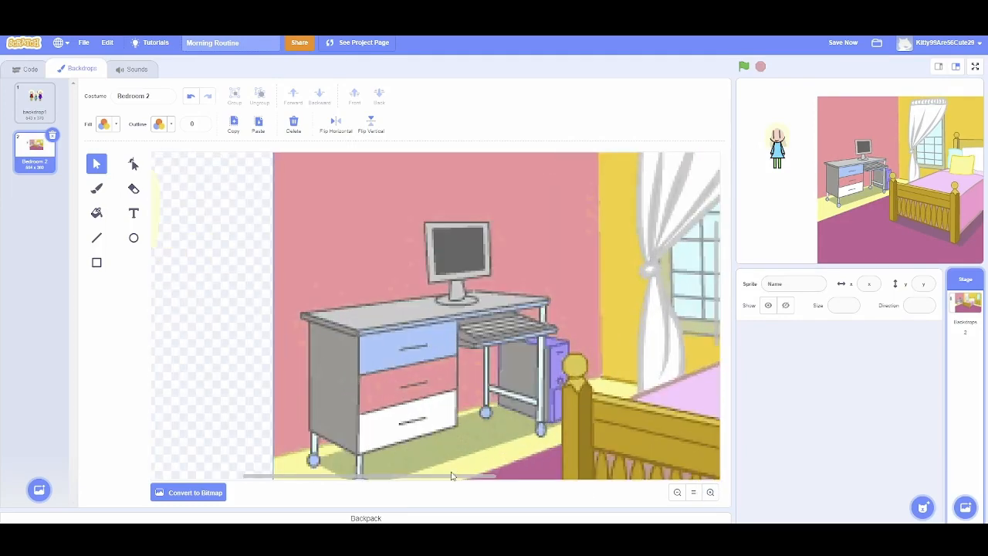
{"action": "left_click_drag", "start_coordinate": [387, 483], "coordinate": [324, 473]}
{"action": "scroll", "coordinate": [303, 343], "scroll_direction": "up", "scroll_amount": 4}
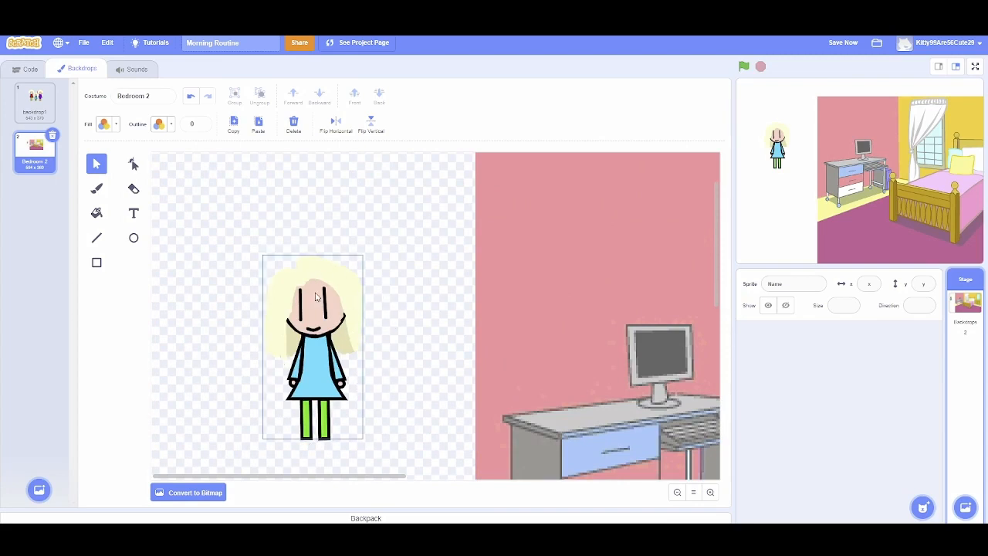
{"action": "left_click", "coordinate": [343, 317]}
{"action": "left_click", "coordinate": [318, 166]}
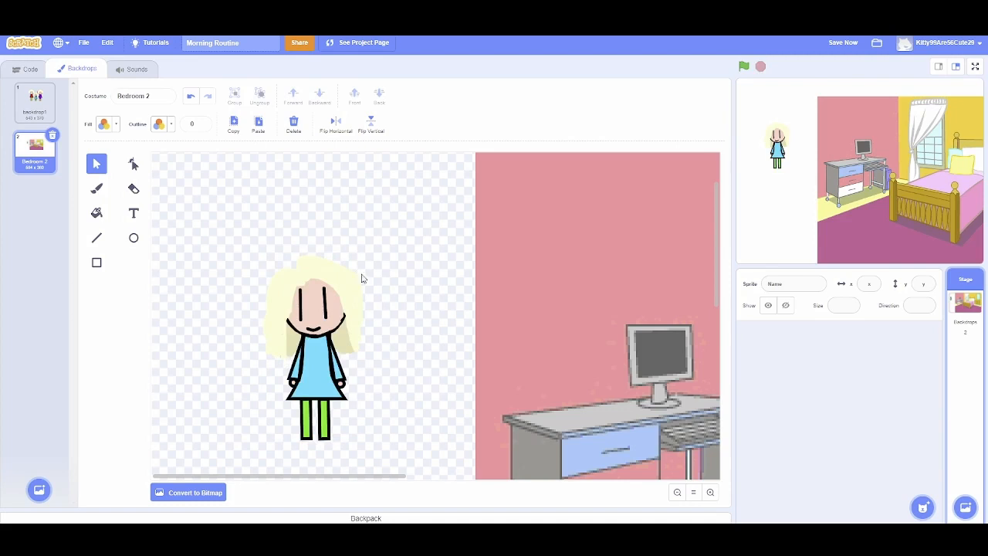
Step: Group the girl's front and shaded back hair pieces and move the hair to the right of her head
{"action": "left_click", "coordinate": [351, 341]}
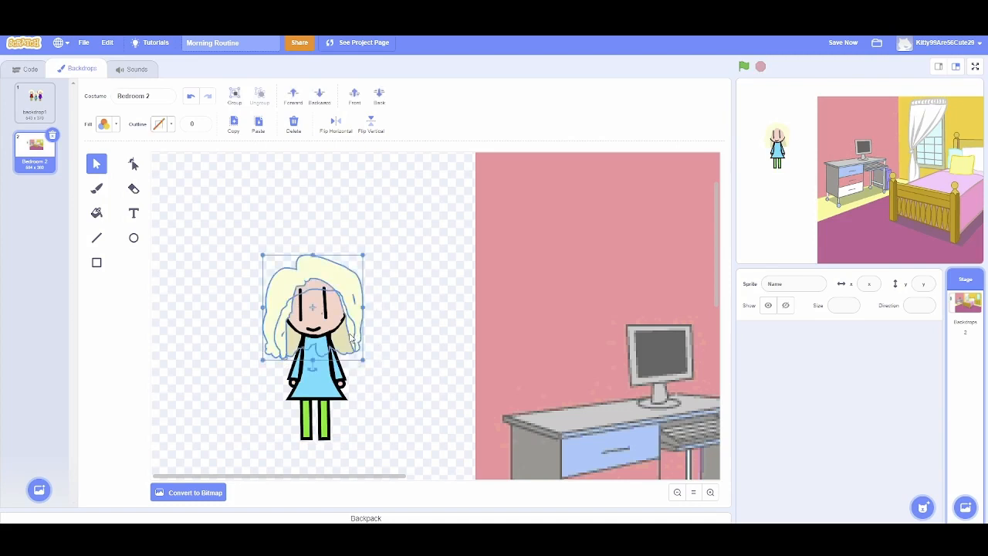
{"action": "left_click", "coordinate": [234, 95]}
{"action": "left_click", "coordinate": [442, 286]}
{"action": "left_click", "coordinate": [339, 303]}
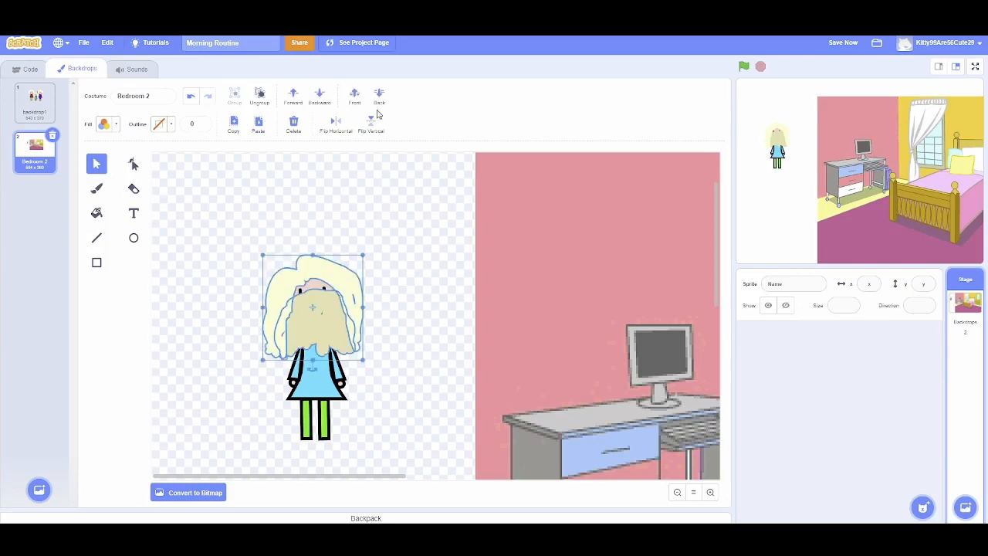
{"action": "left_click_drag", "start_coordinate": [336, 266], "coordinate": [446, 263]}
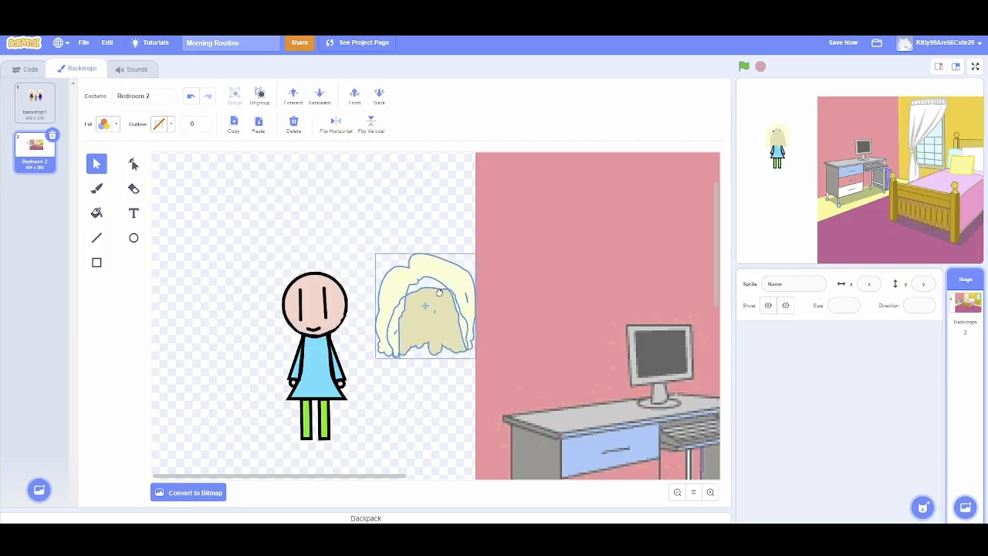
{"action": "left_click", "coordinate": [412, 386]}
Step: Group the girl's face with its eyes and mouth, and move the head up away from the body
{"action": "left_click_drag", "start_coordinate": [263, 264], "coordinate": [351, 333]}
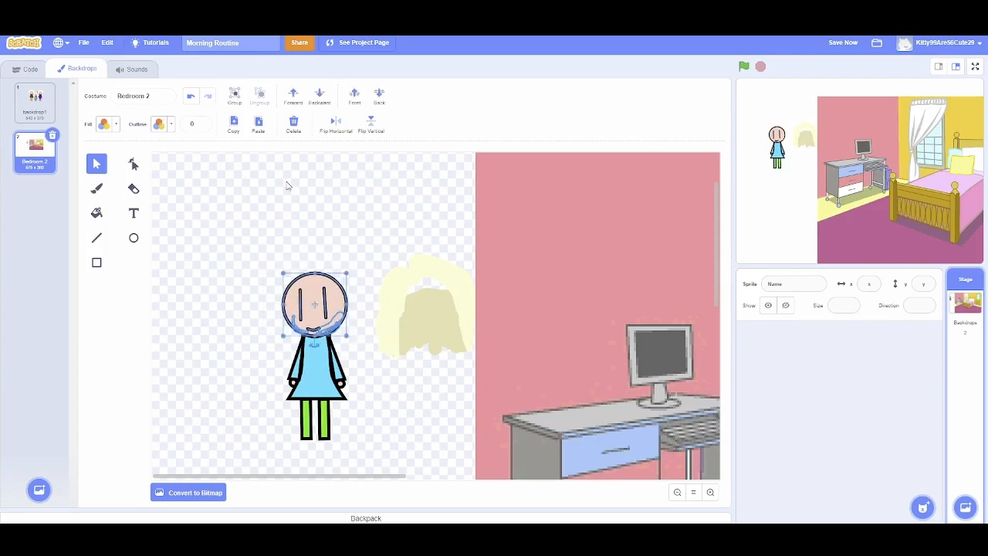
{"action": "left_click", "coordinate": [234, 95]}
{"action": "left_click_drag", "start_coordinate": [308, 299], "coordinate": [342, 227]}
{"action": "left_click", "coordinate": [342, 287]}
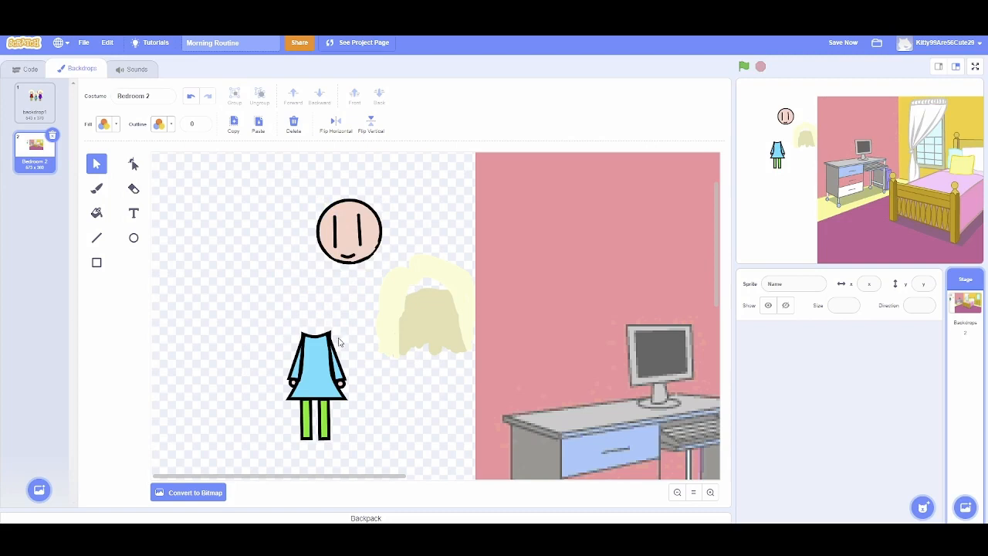
Step: Group the arm on the left side of the dress with its hand
{"action": "left_click", "coordinate": [317, 352]}
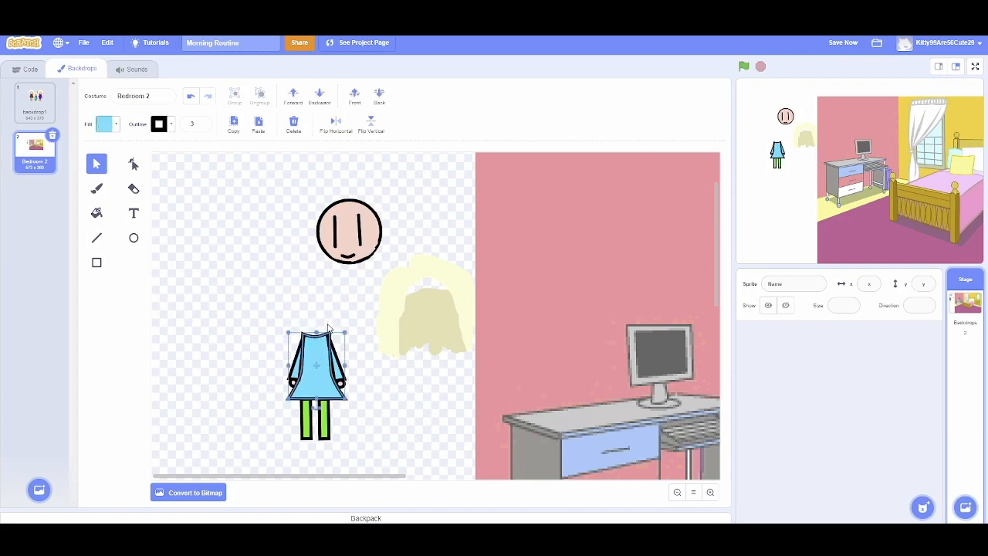
{"action": "left_click", "coordinate": [250, 249]}
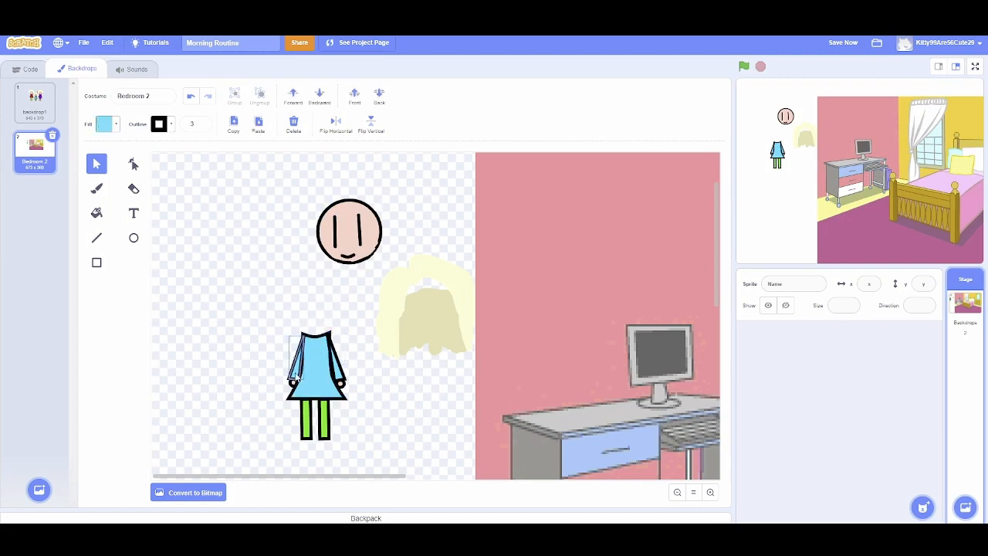
{"action": "left_click_drag", "start_coordinate": [275, 355], "coordinate": [294, 384]}
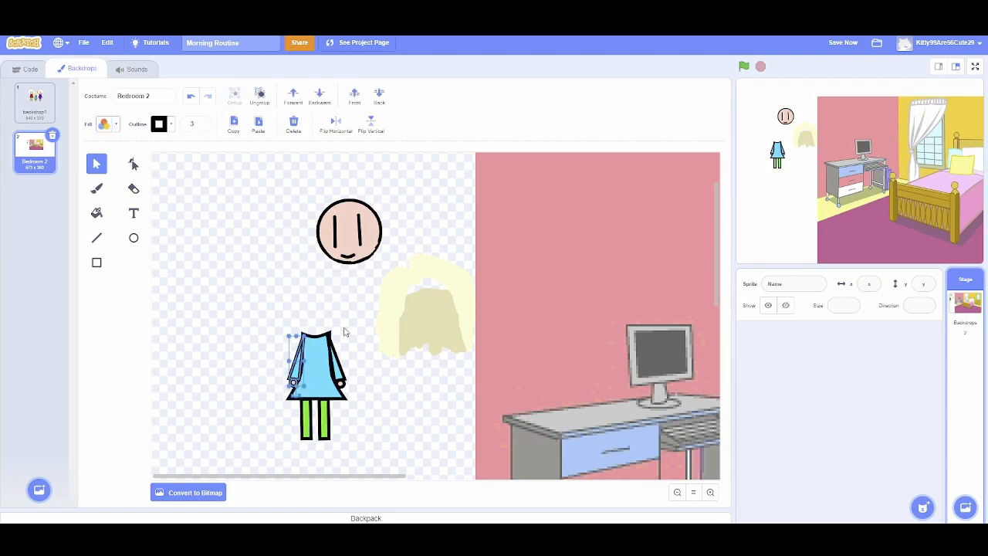
Step: Group the arm on the right side of the dress with its hand
{"action": "left_click_drag", "start_coordinate": [349, 351], "coordinate": [341, 386]}
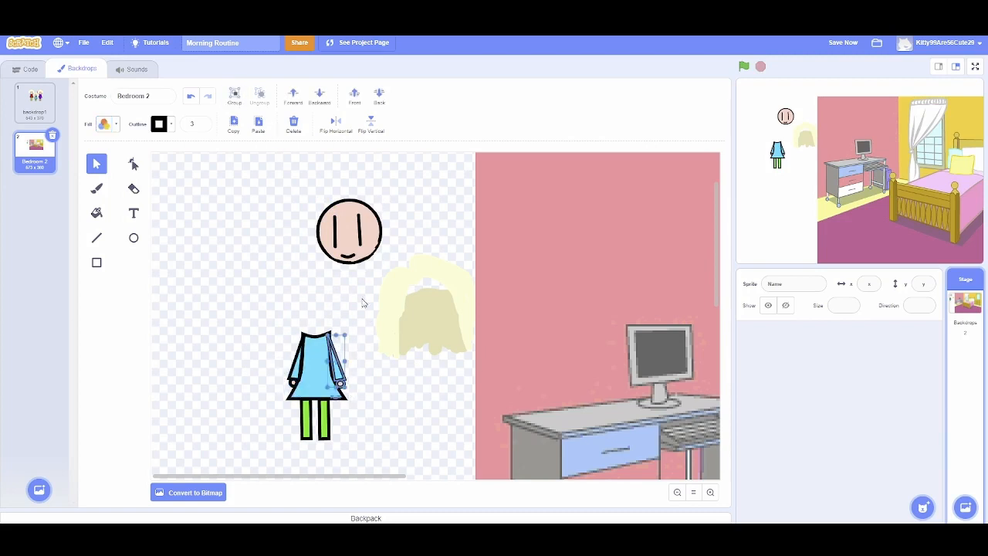
{"action": "left_click", "coordinate": [235, 95]}
{"action": "left_click", "coordinate": [236, 331]}
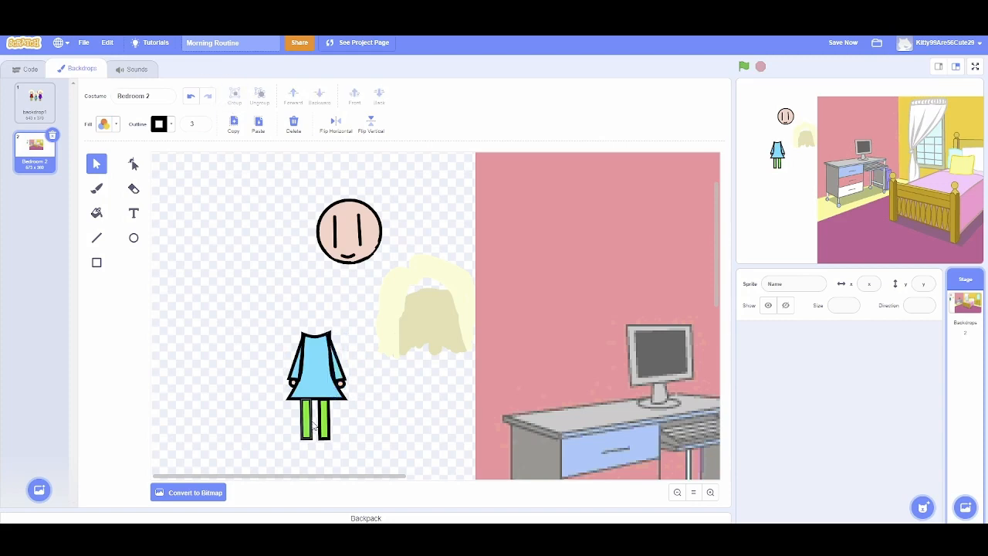
{"action": "left_click_drag", "start_coordinate": [297, 336], "coordinate": [294, 382]}
{"action": "left_click_drag", "start_coordinate": [324, 436], "coordinate": [311, 437]}
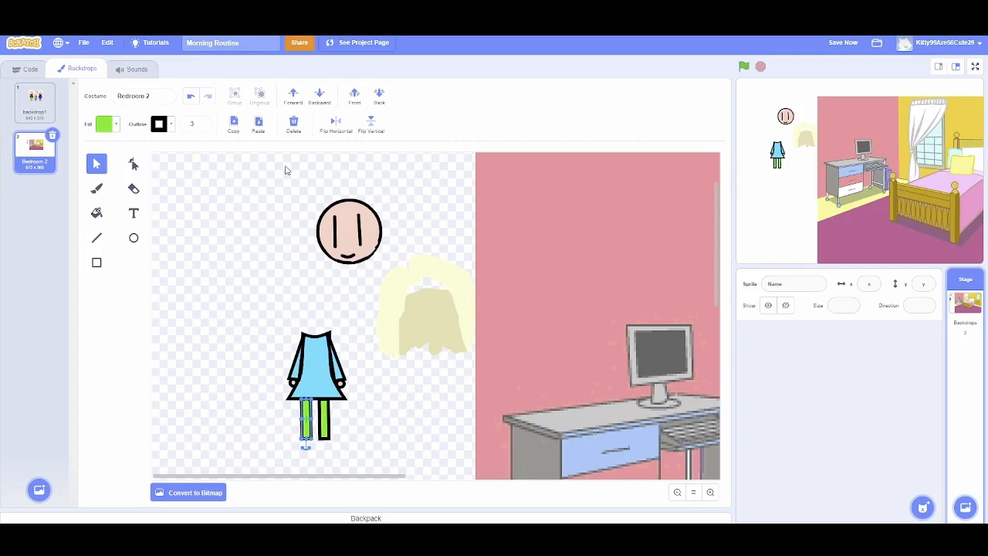
{"action": "left_click", "coordinate": [175, 363]}
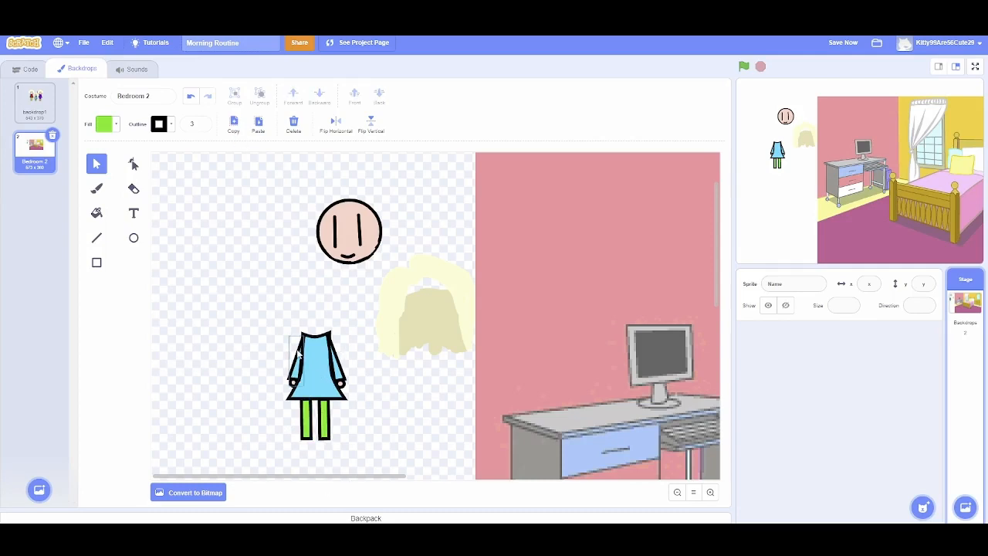
Step: Move the hair back over the body, send it to the back, and place the head on the neck
{"action": "left_click", "coordinate": [419, 307]}
{"action": "left_click_drag", "start_coordinate": [419, 306], "coordinate": [309, 311]}
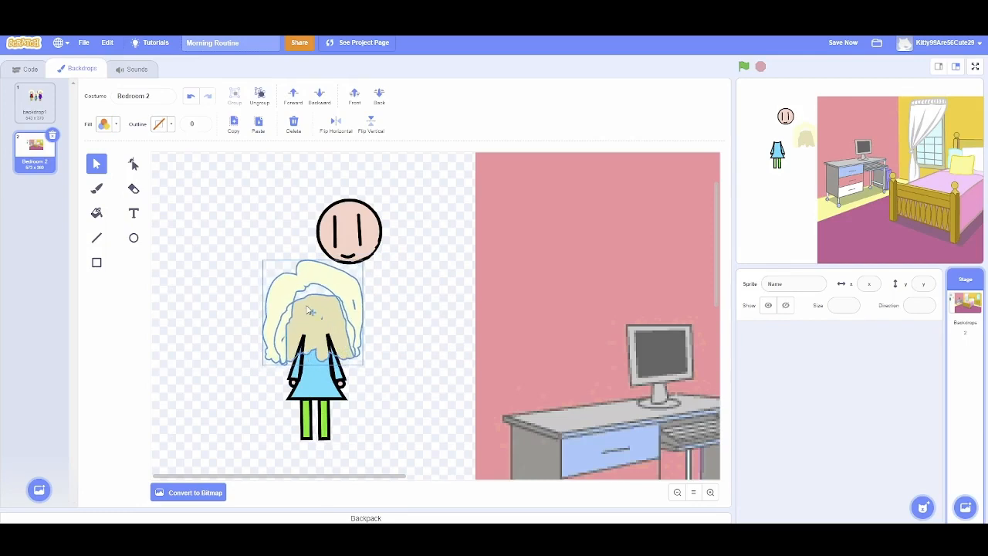
{"action": "left_click", "coordinate": [379, 94]}
{"action": "left_click", "coordinate": [347, 223]}
{"action": "left_click_drag", "start_coordinate": [347, 222], "coordinate": [314, 308]}
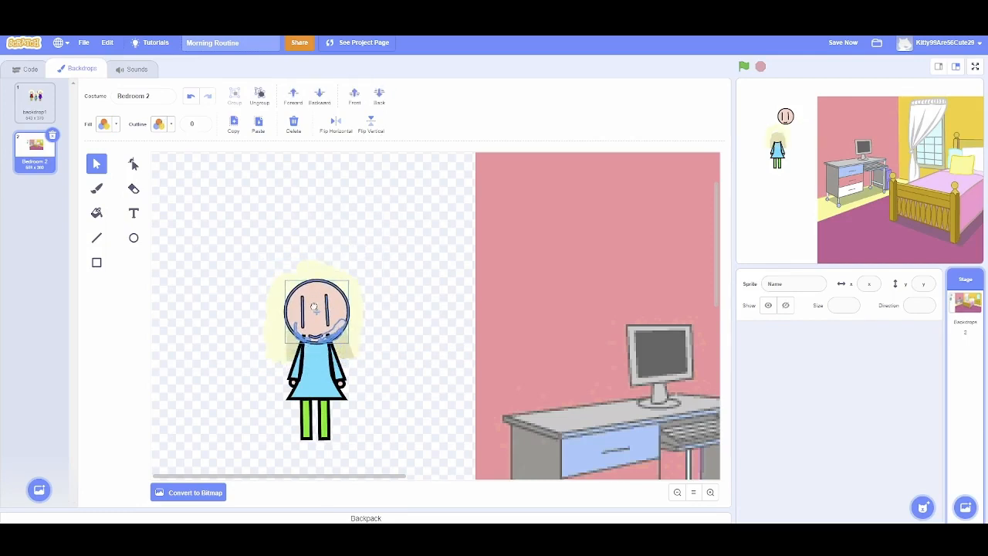
Step: Ungroup the hair and try bringing only its light front piece in front of the face
{"action": "left_click", "coordinate": [311, 276]}
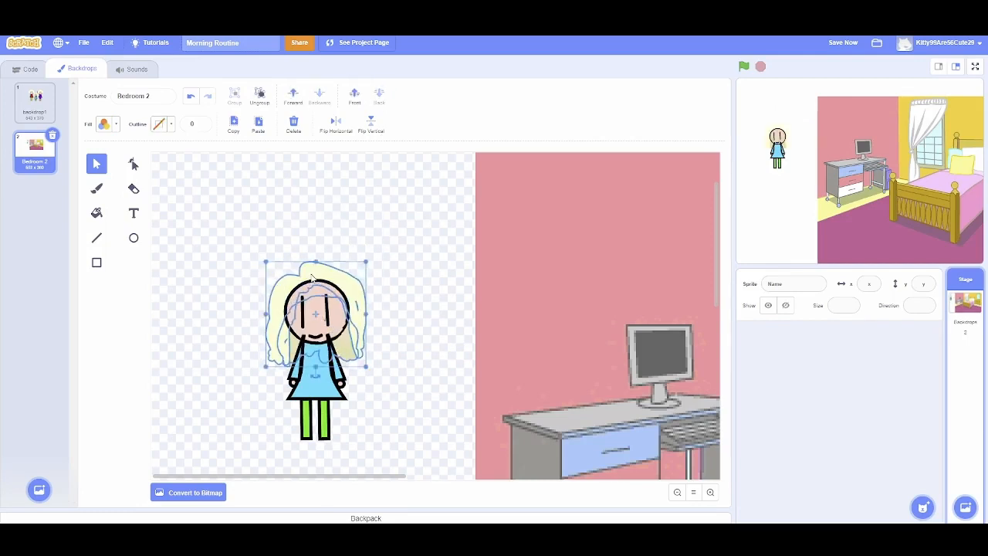
{"action": "left_click", "coordinate": [263, 100]}
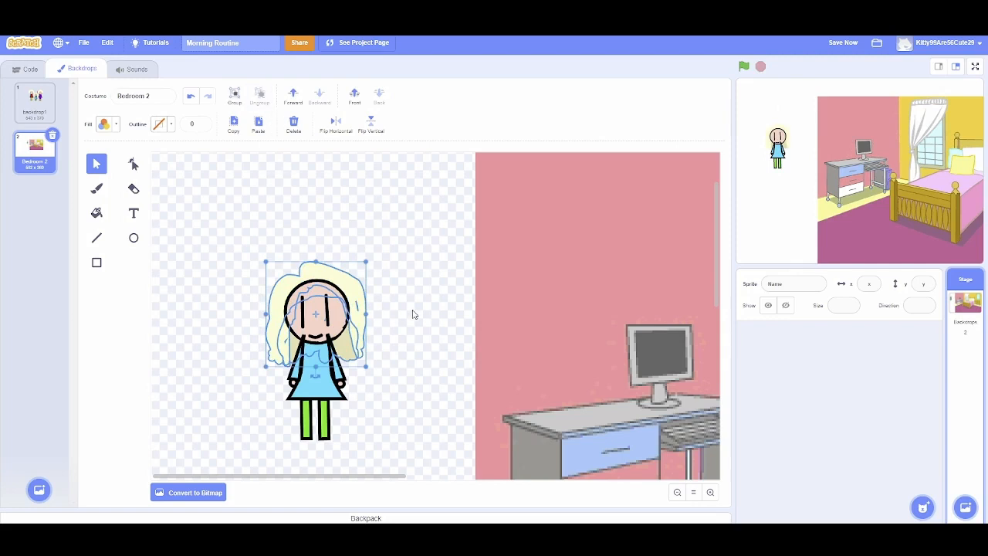
{"action": "left_click", "coordinate": [353, 287]}
{"action": "left_click", "coordinate": [379, 96]}
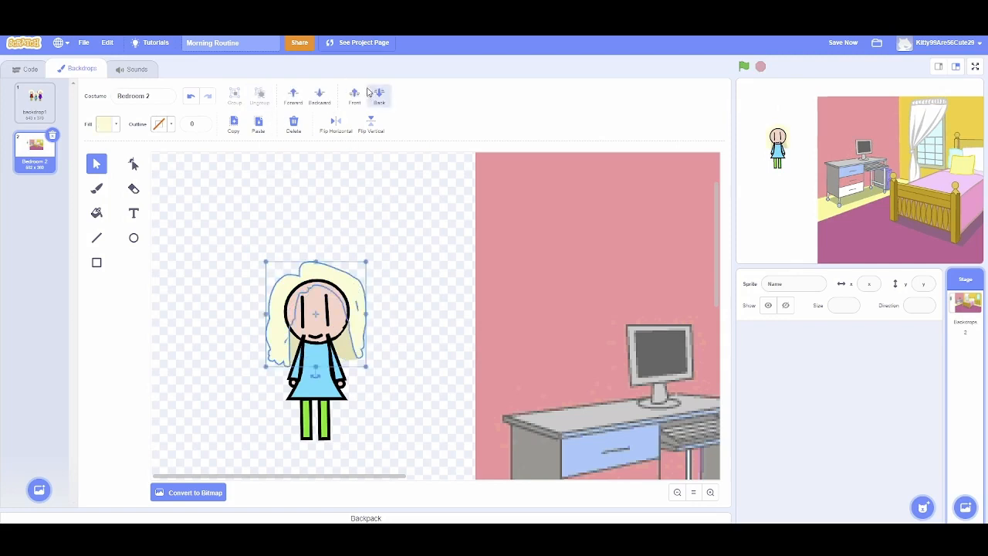
{"action": "left_click", "coordinate": [430, 287]}
{"action": "left_click", "coordinate": [358, 301]}
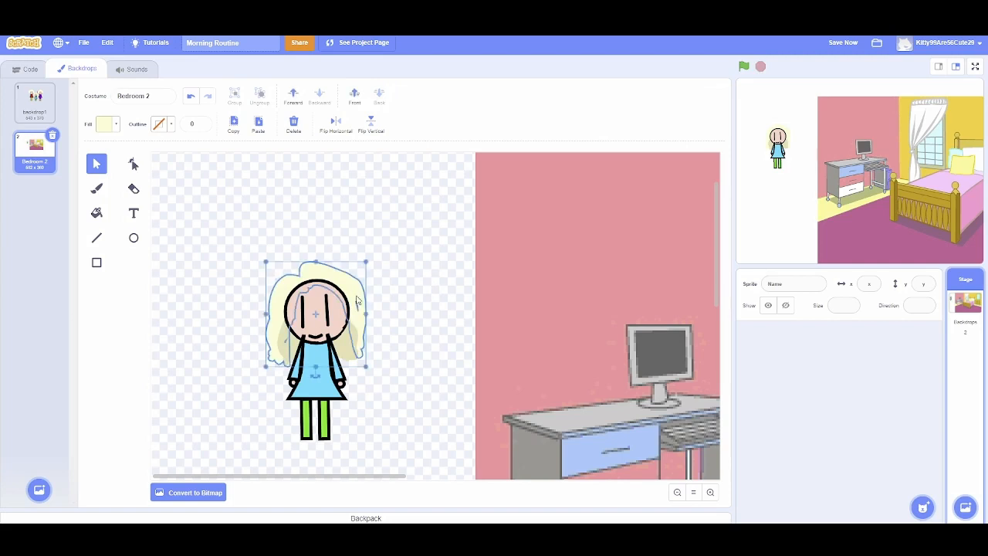
{"action": "left_click", "coordinate": [354, 94]}
{"action": "left_click", "coordinate": [417, 300]}
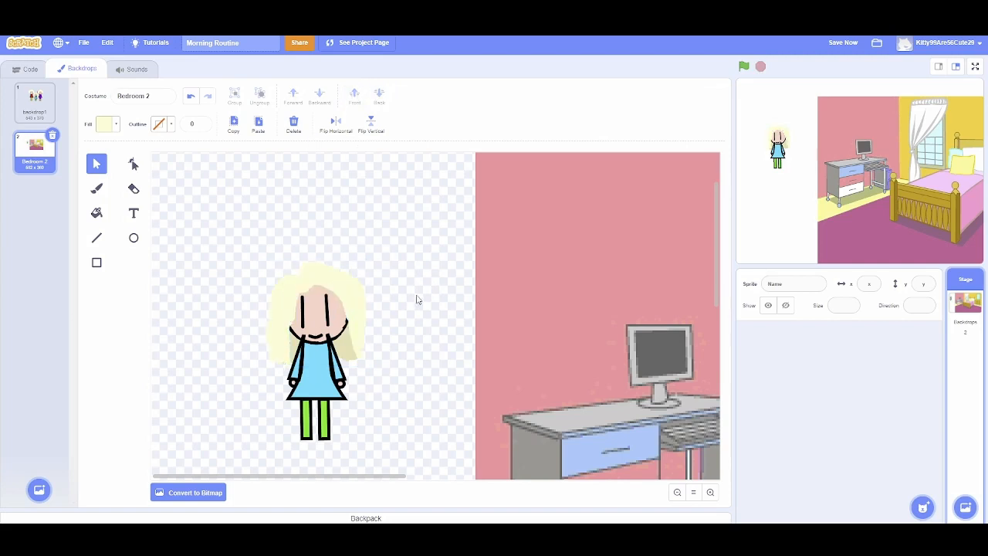
Step: Group the front and shaded hair pieces again and send the hair behind the head, lined up around the face
{"action": "left_click", "coordinate": [348, 358]}
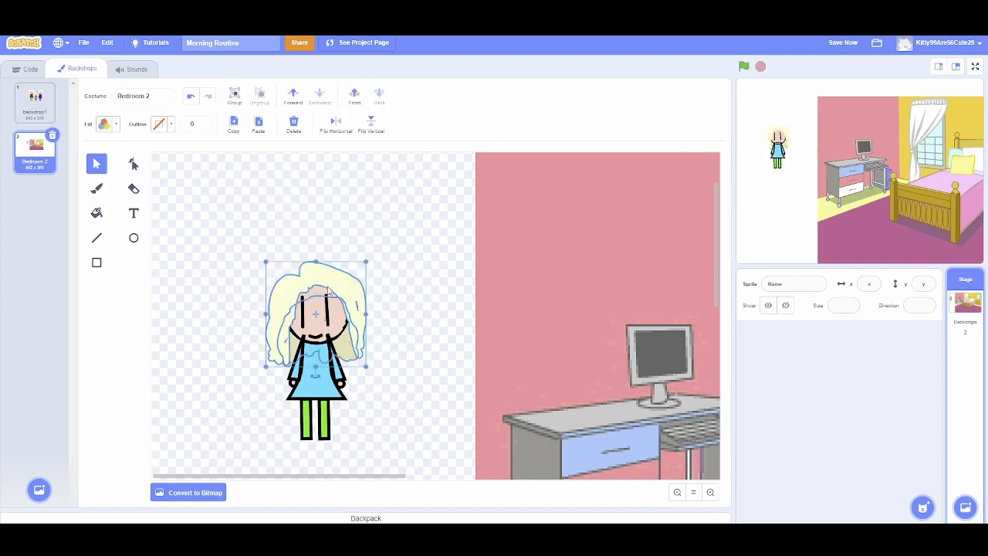
{"action": "left_click", "coordinate": [234, 95]}
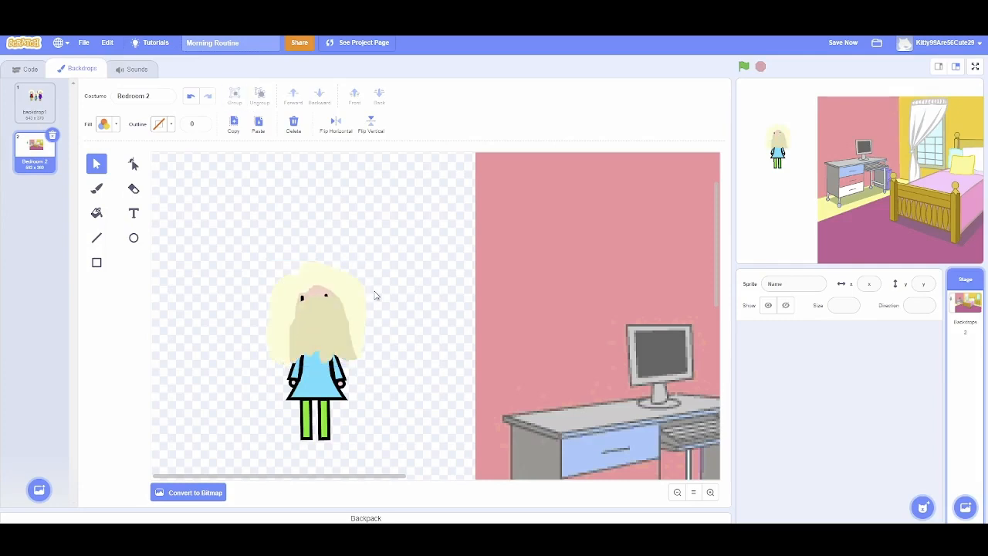
{"action": "mouse_move", "coordinate": [306, 307]}
{"action": "left_mouse_down"}
{"action": "mouse_move", "coordinate": [358, 235]}
{"action": "mouse_move", "coordinate": [388, 234]}
{"action": "mouse_move", "coordinate": [396, 292]}
{"action": "mouse_move", "coordinate": [317, 318]}
{"action": "left_mouse_up"}
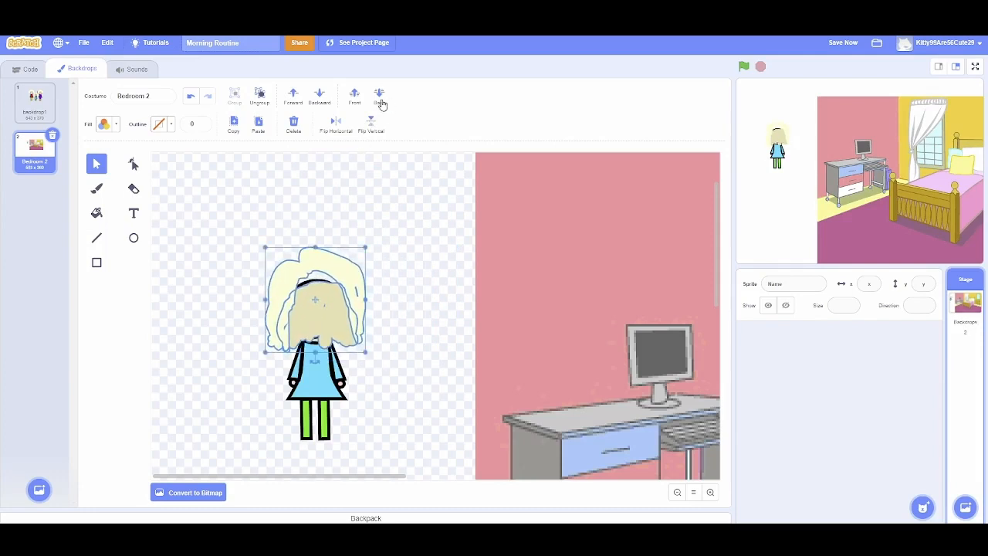
{"action": "left_click", "coordinate": [378, 96]}
{"action": "mouse_move", "coordinate": [359, 292]}
{"action": "left_mouse_down"}
{"action": "mouse_move", "coordinate": [365, 317]}
{"action": "mouse_move", "coordinate": [358, 303]}
{"action": "left_mouse_up"}
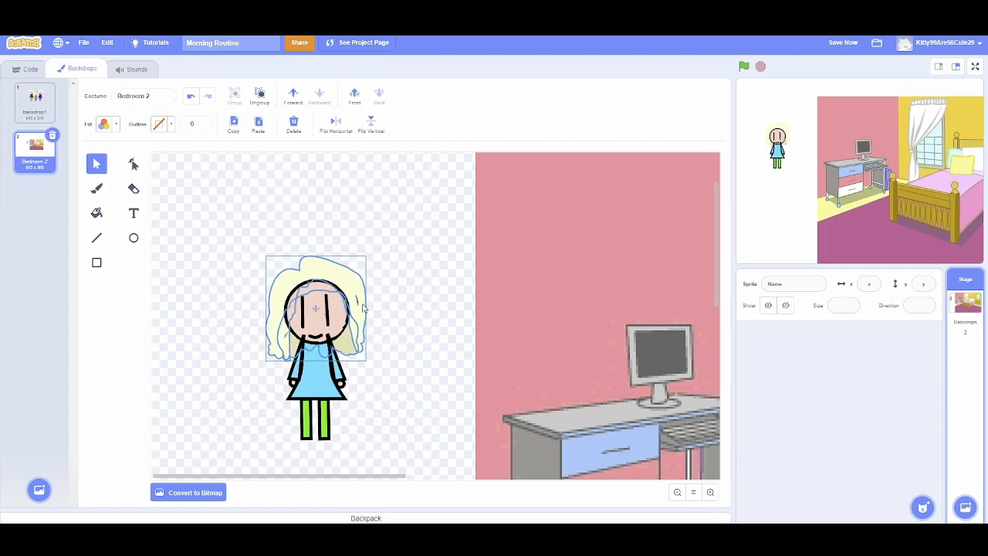
{"action": "left_click", "coordinate": [385, 292]}
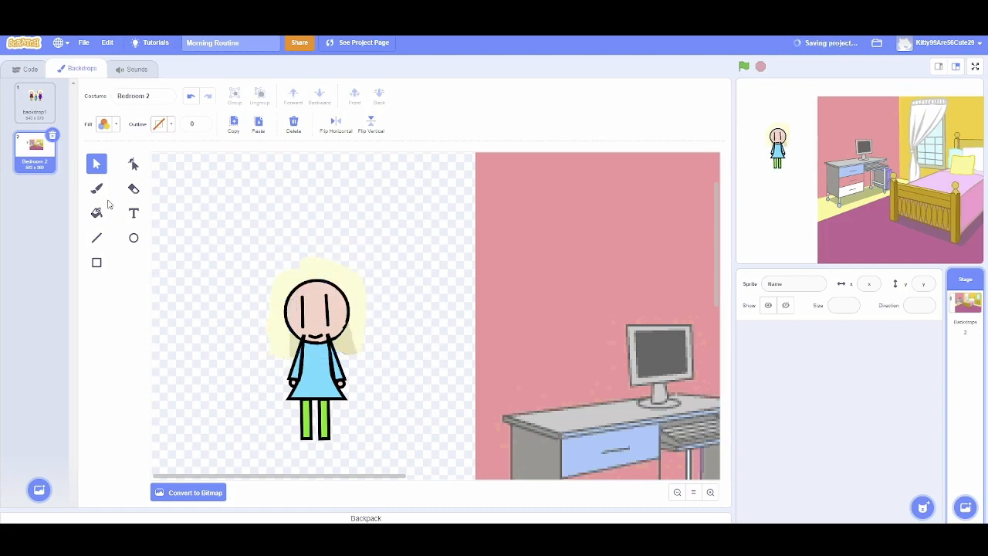
Step: Duplicate the hair to the right of the girl and delete the shaded back piece from the copy
{"action": "left_click", "coordinate": [346, 279]}
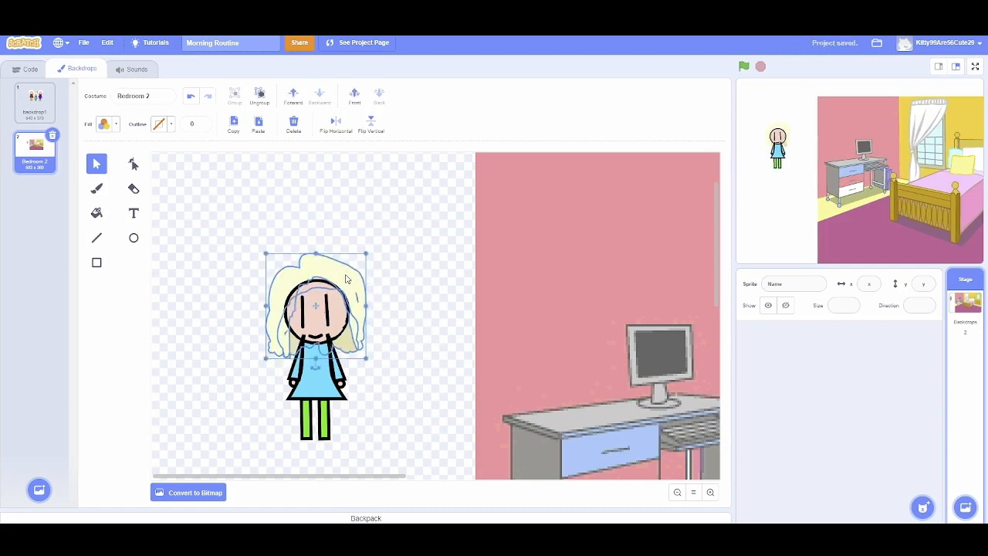
{"action": "left_click_drag", "start_coordinate": [346, 279], "coordinate": [466, 245]}
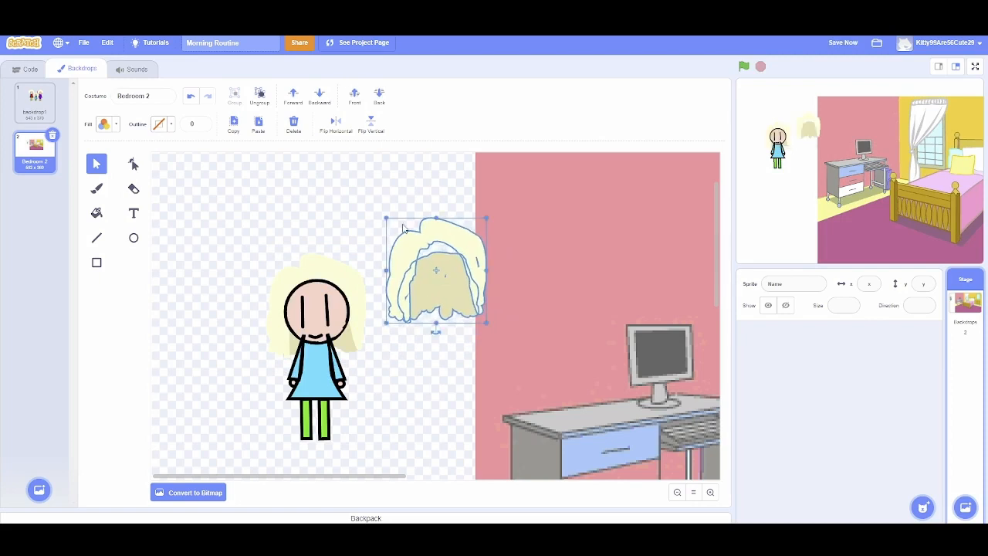
{"action": "left_click", "coordinate": [425, 314]}
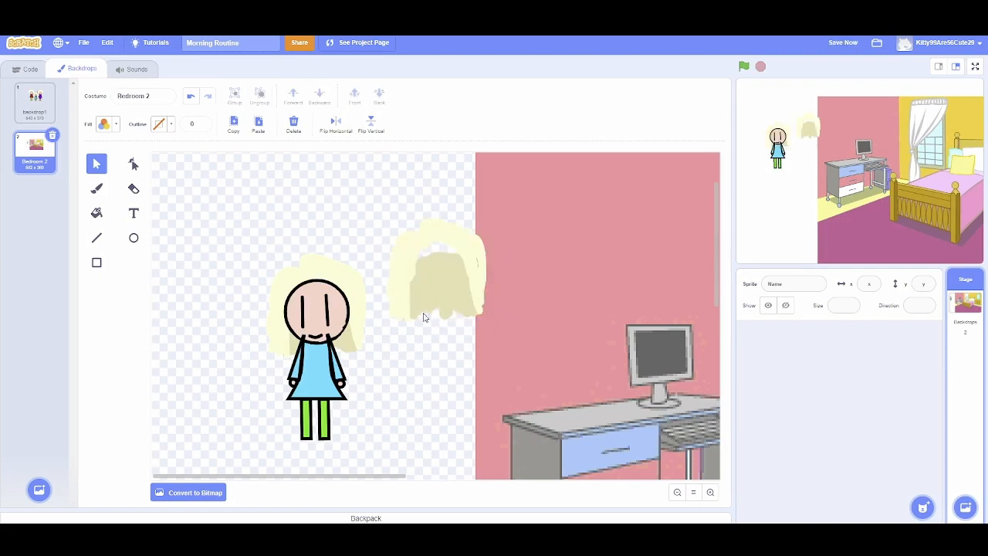
{"action": "left_click", "coordinate": [433, 291]}
{"action": "key", "text": "Delete"}
Step: Place the copied front hair piece over the head and line it up with the hair behind it
{"action": "left_click_drag", "start_coordinate": [439, 227], "coordinate": [320, 263]}
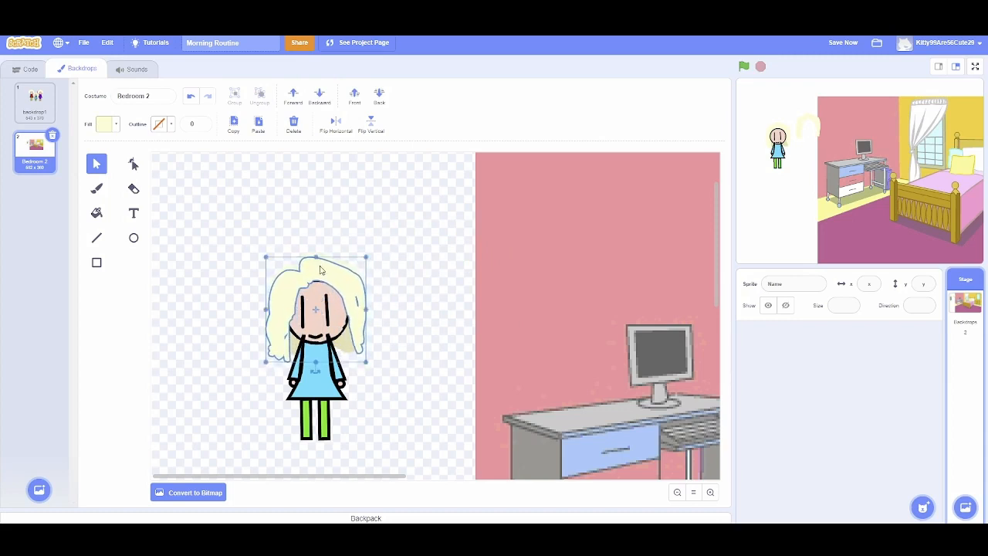
{"action": "left_click", "coordinate": [373, 347]}
{"action": "left_click", "coordinate": [346, 352]}
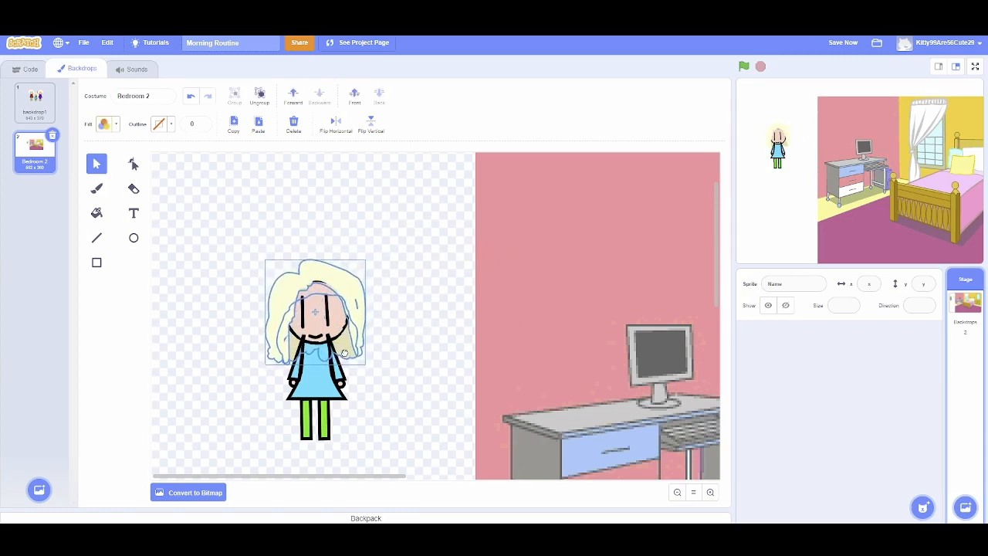
{"action": "left_click", "coordinate": [437, 399]}
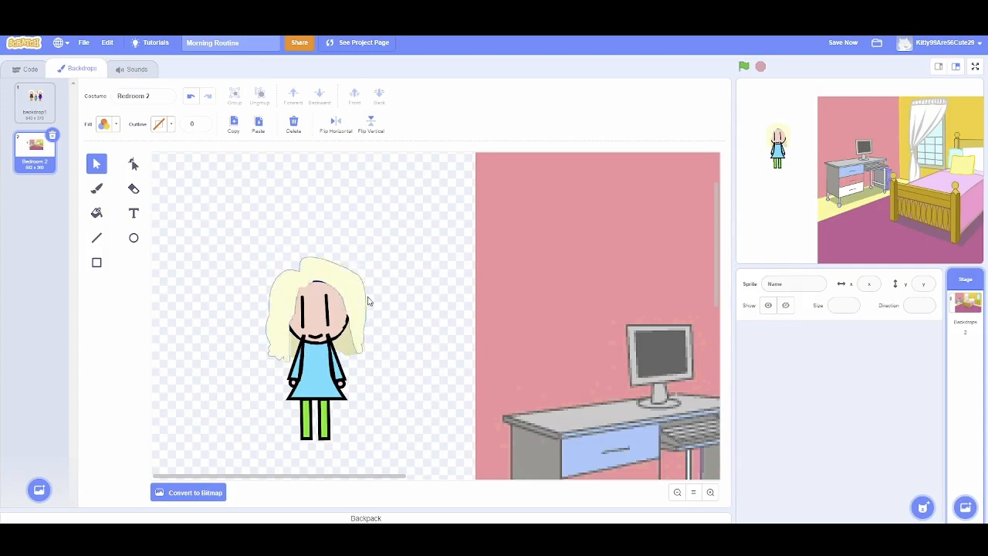
{"action": "left_click_drag", "start_coordinate": [360, 290], "coordinate": [359, 298]}
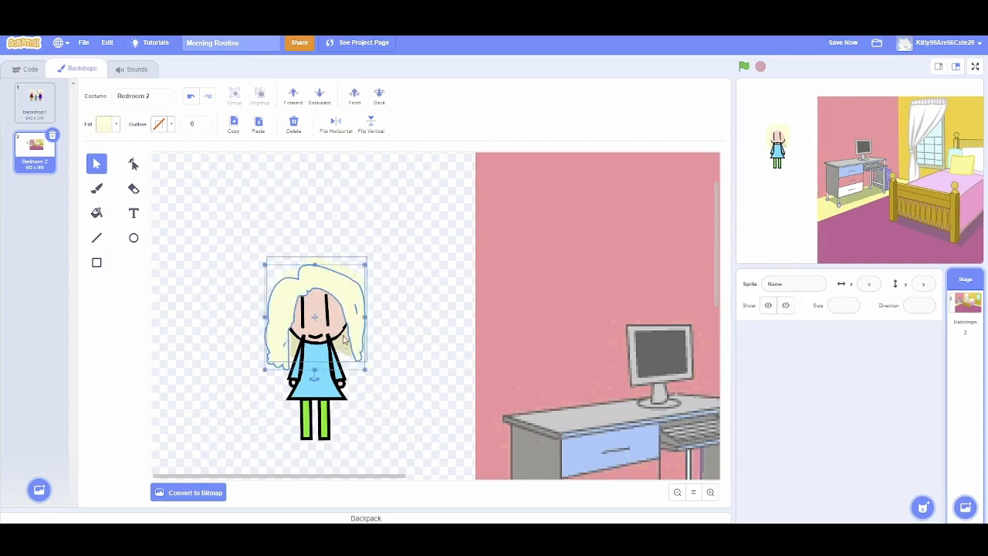
{"action": "left_click", "coordinate": [379, 363]}
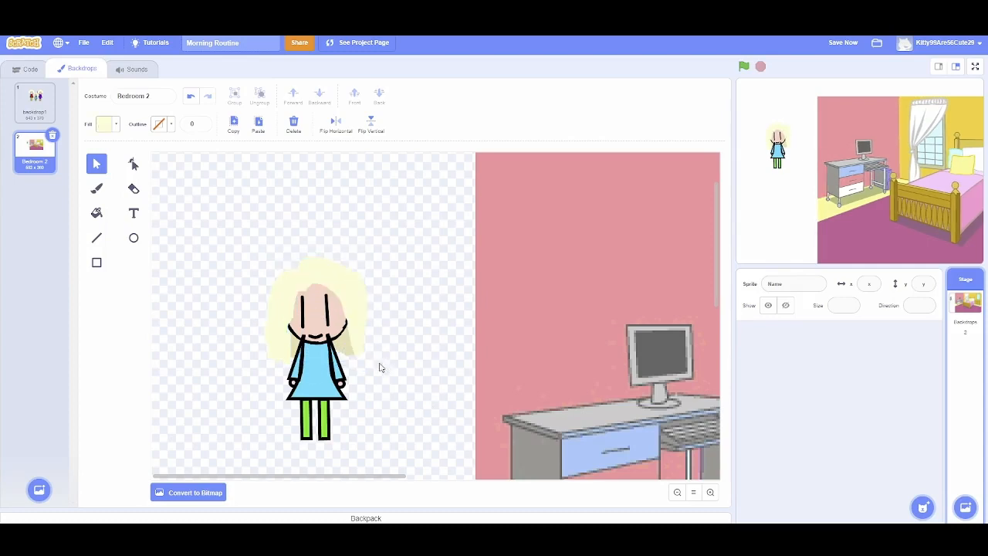
{"action": "left_click", "coordinate": [343, 348]}
{"action": "left_click", "coordinate": [458, 416]}
Step: Send the girl's two arms behind her head and dress
{"action": "left_click", "coordinate": [334, 364]}
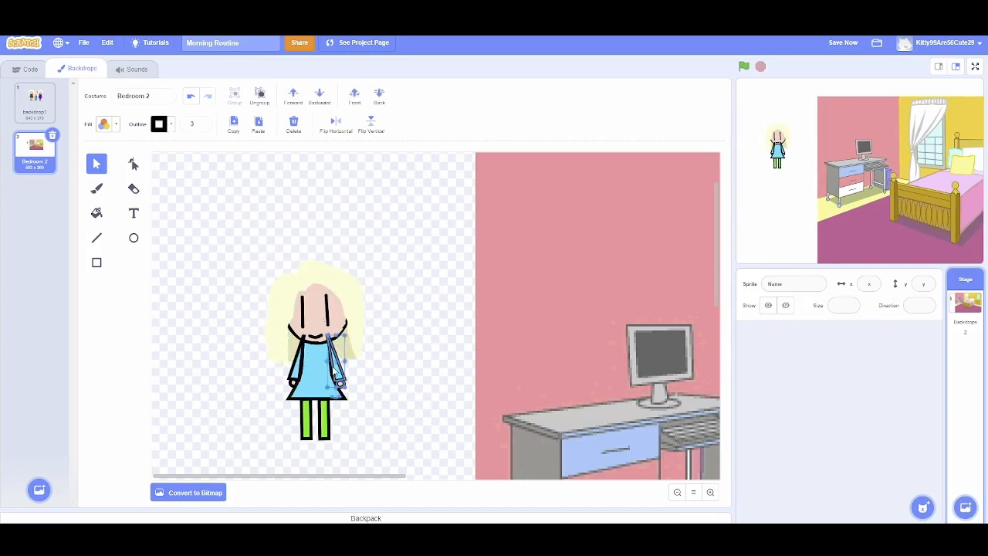
{"action": "left_click", "coordinate": [379, 101]}
{"action": "left_click", "coordinate": [295, 366]}
{"action": "left_click", "coordinate": [379, 101]}
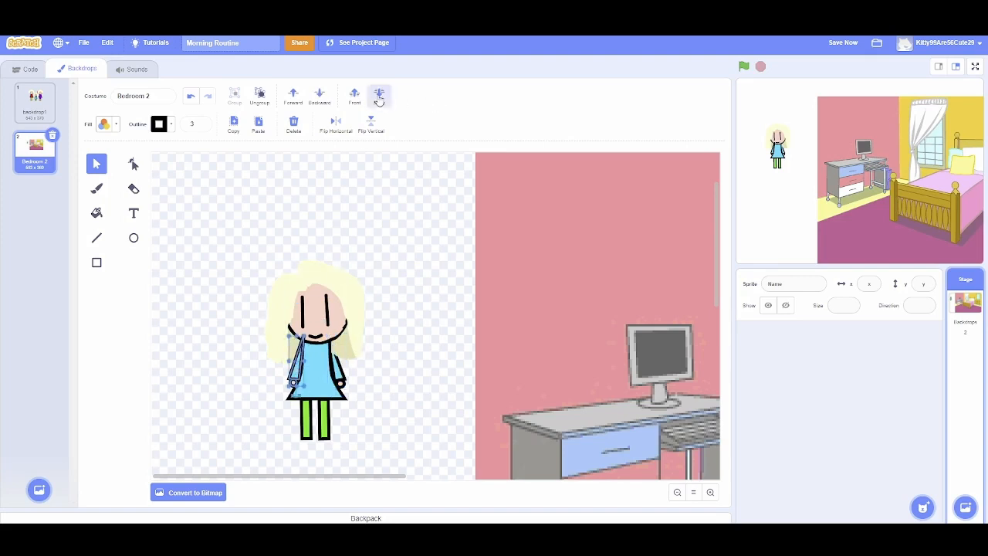
Step: Send the shaded back hair behind the arms and group all of the girl's parts into one object
{"action": "left_click", "coordinate": [349, 324]}
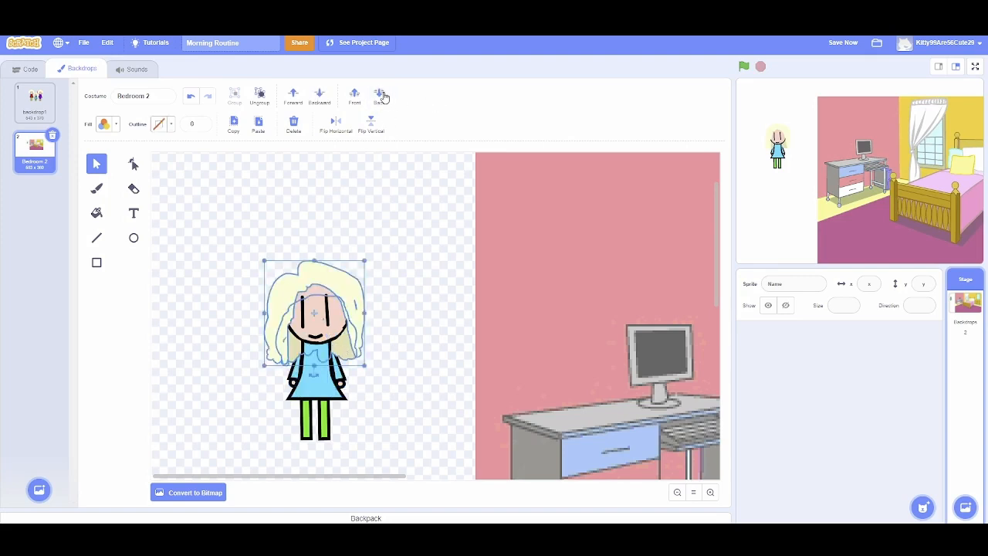
{"action": "left_click", "coordinate": [383, 96]}
{"action": "left_click", "coordinate": [450, 287]}
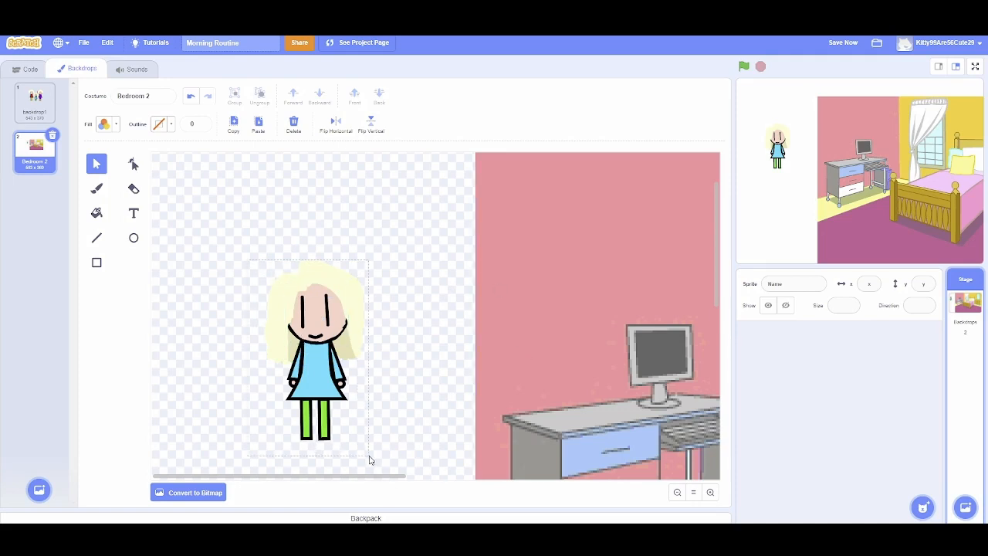
{"action": "left_click_drag", "start_coordinate": [368, 460], "coordinate": [374, 449]}
{"action": "left_click", "coordinate": [229, 100]}
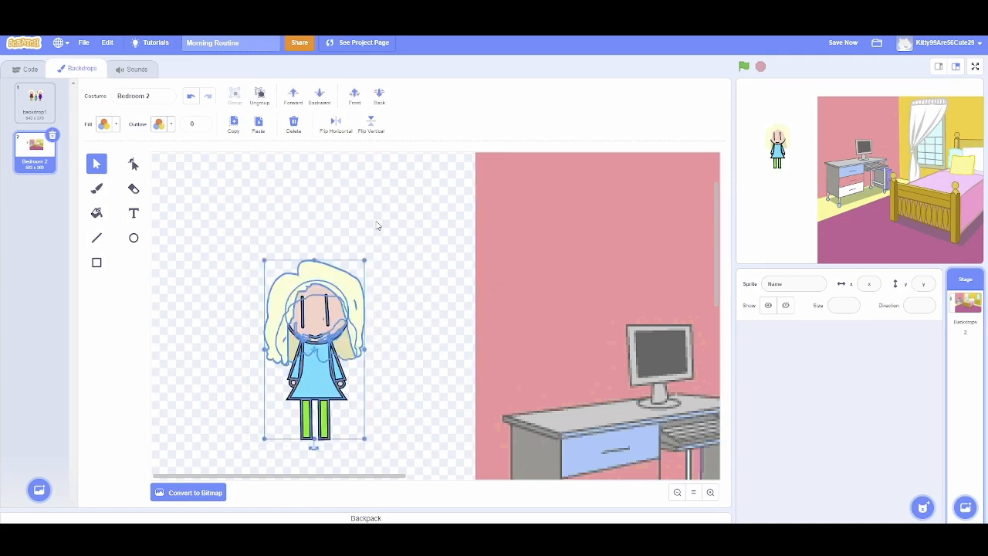
Step: Move the bedroom picture back so that it fills the whole stage area behind the girl
{"action": "left_click_drag", "start_coordinate": [476, 311], "coordinate": [145, 307]}
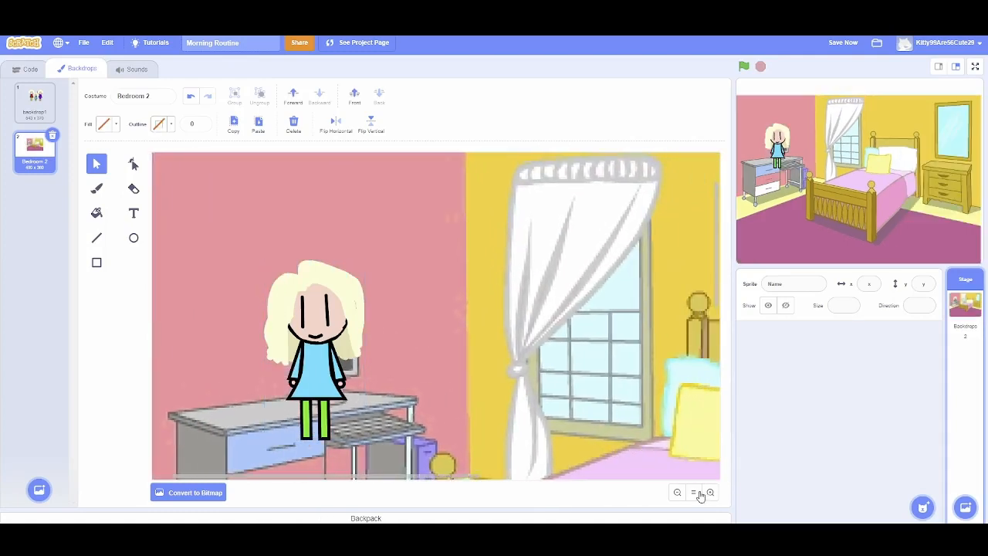
{"action": "left_click", "coordinate": [693, 492]}
{"action": "left_click_drag", "start_coordinate": [538, 365], "coordinate": [541, 349]}
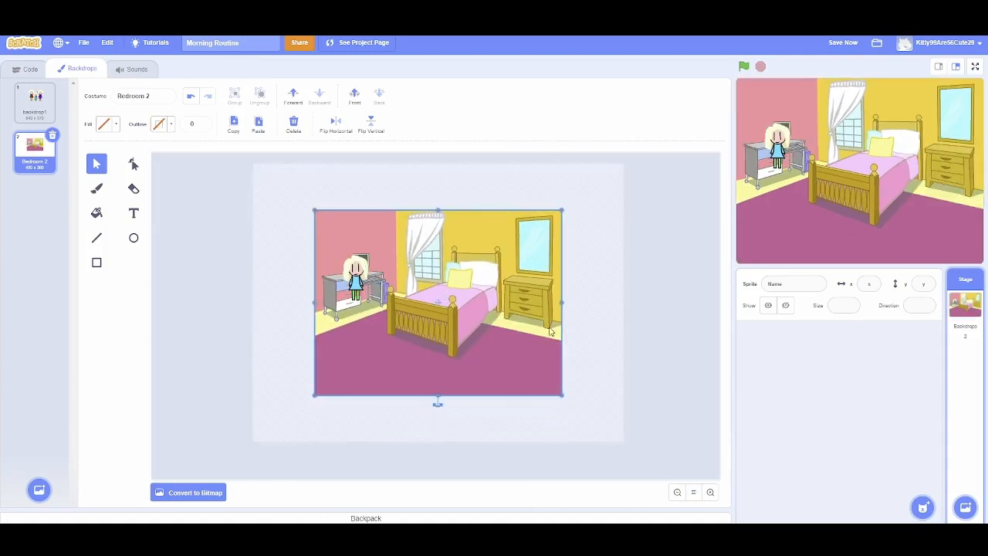
{"action": "left_click", "coordinate": [643, 329]}
Step: Move the girl onto the bed and rotate her so she lies along it with her head by the pillows
{"action": "left_click_drag", "start_coordinate": [363, 271], "coordinate": [461, 276]}
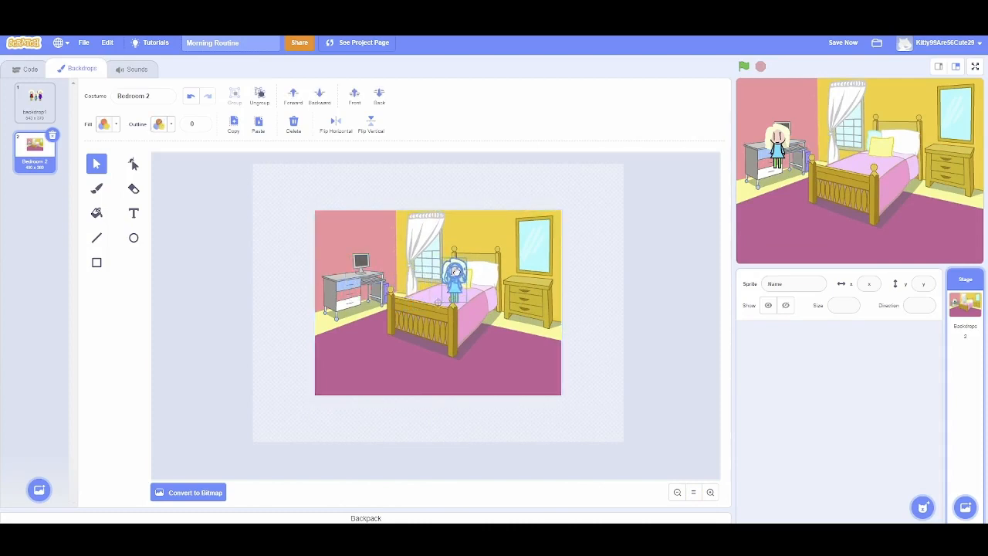
{"action": "left_click_drag", "start_coordinate": [453, 316], "coordinate": [431, 307]}
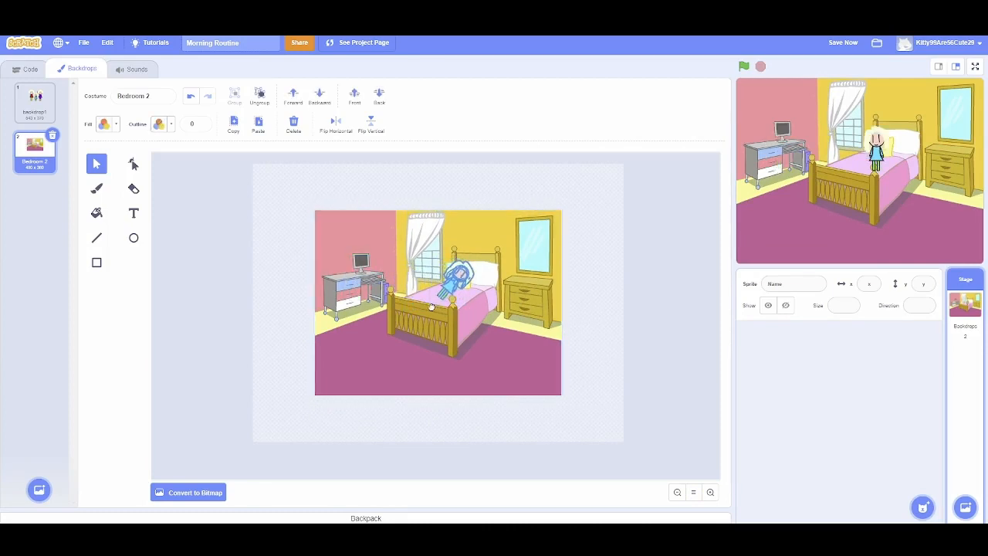
{"action": "left_click", "coordinate": [533, 362]}
{"action": "left_click", "coordinate": [711, 492]}
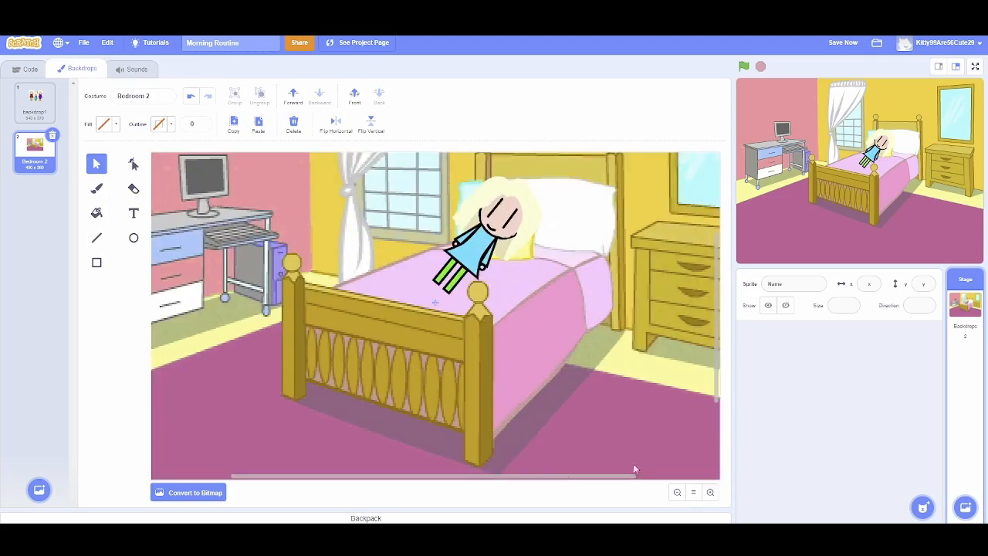
{"action": "scroll", "coordinate": [595, 469], "scroll_direction": "right", "scroll_amount": 3}
{"action": "scroll", "coordinate": [595, 469], "scroll_direction": "up", "scroll_amount": 2}
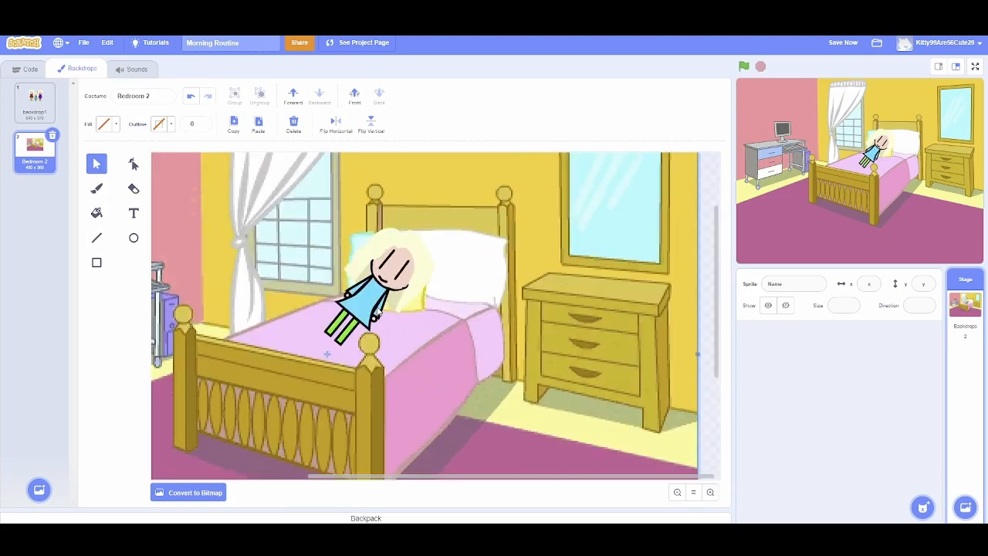
Step: Shift the girl slightly toward the foot of the bed and ungroup her into separate parts
{"action": "left_click", "coordinate": [340, 243]}
{"action": "left_click_drag", "start_coordinate": [365, 313], "coordinate": [362, 316]}
{"action": "left_click", "coordinate": [260, 96]}
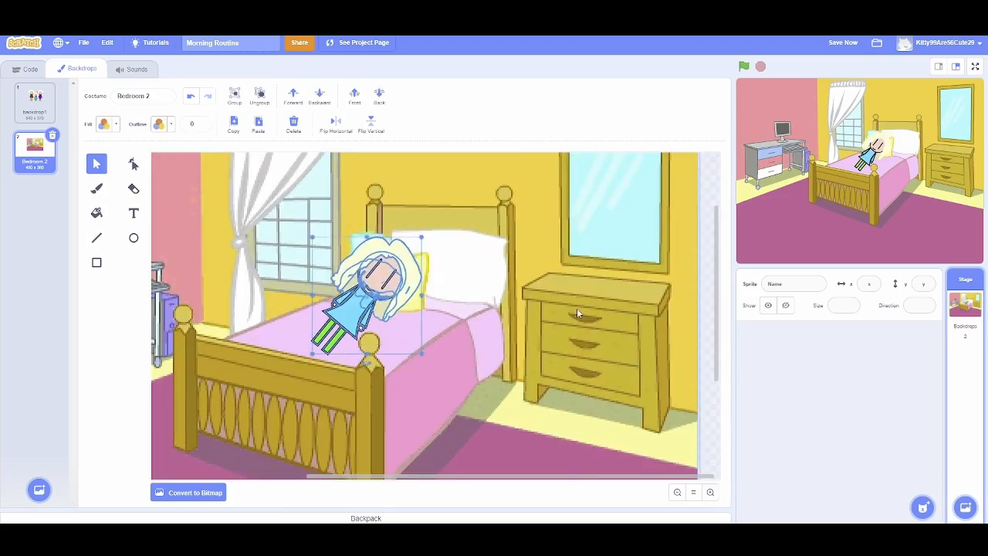
{"action": "left_click", "coordinate": [409, 301]}
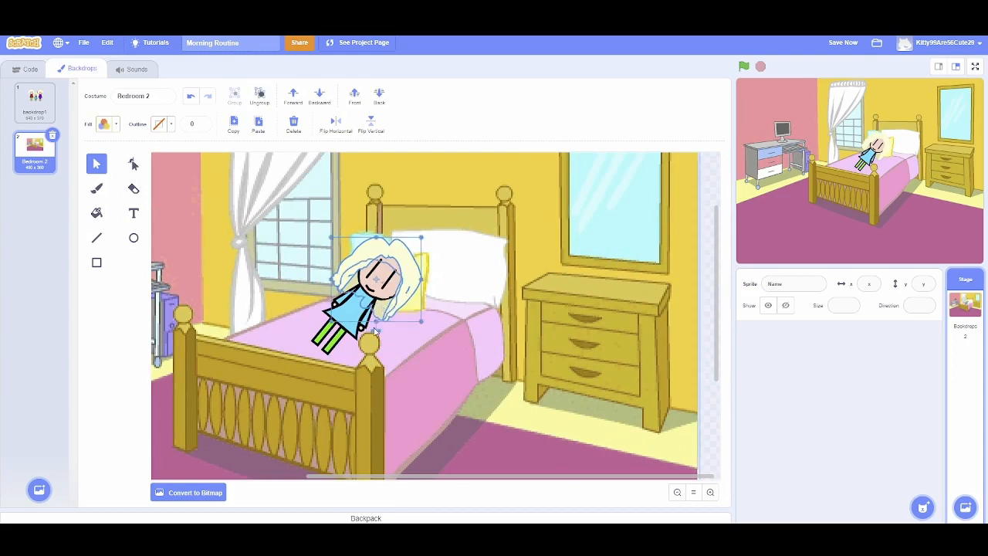
Step: Rotate the girl's arm nearer the pillows outward and move it up to her shoulder, just below the chin
{"action": "left_click", "coordinate": [327, 343]}
{"action": "left_click_drag", "start_coordinate": [328, 343], "coordinate": [429, 303]}
{"action": "left_click", "coordinate": [369, 324]}
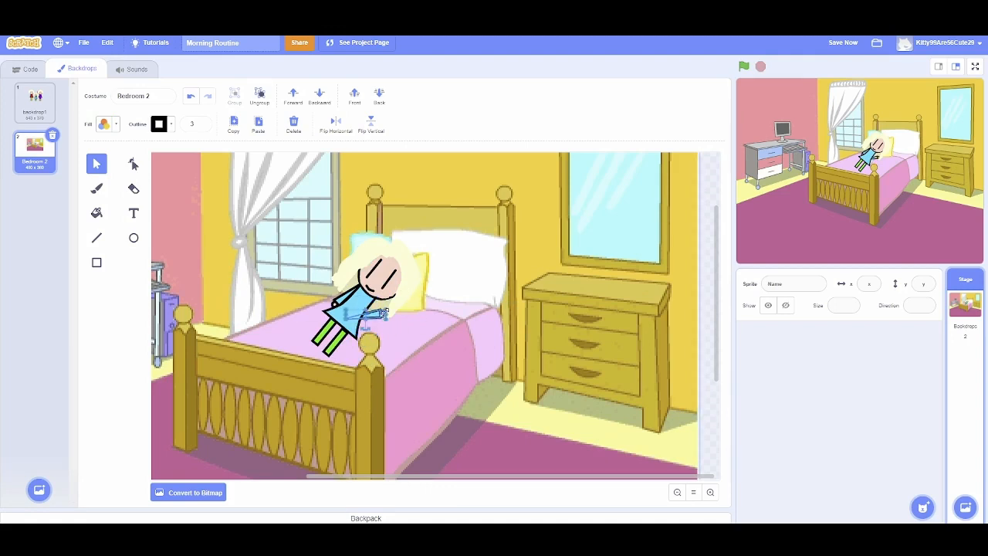
{"action": "left_click_drag", "start_coordinate": [376, 318], "coordinate": [379, 292]}
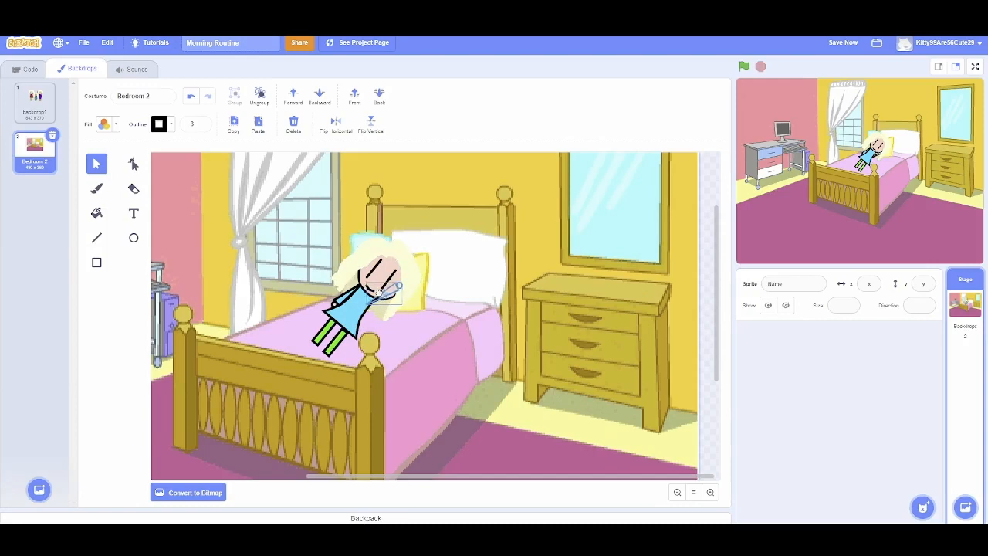
{"action": "left_click", "coordinate": [432, 324]}
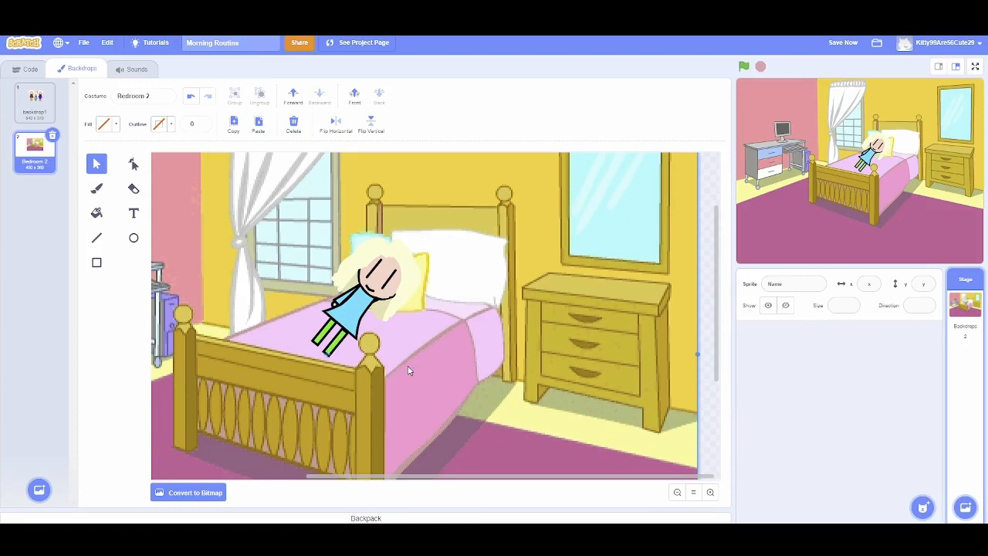
{"action": "left_click", "coordinate": [343, 306]}
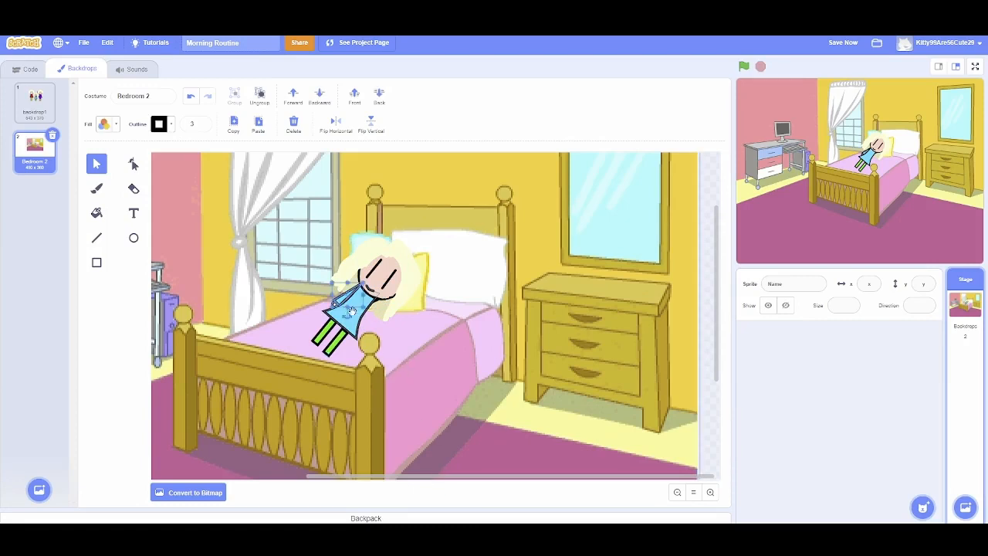
{"action": "left_click", "coordinate": [379, 303]}
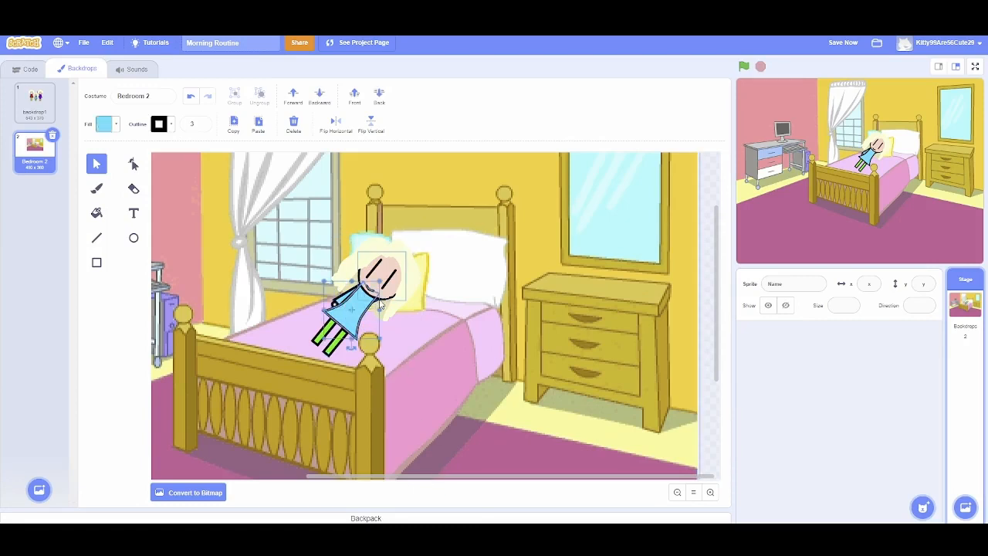
{"action": "key", "text": "ctrl+z"}
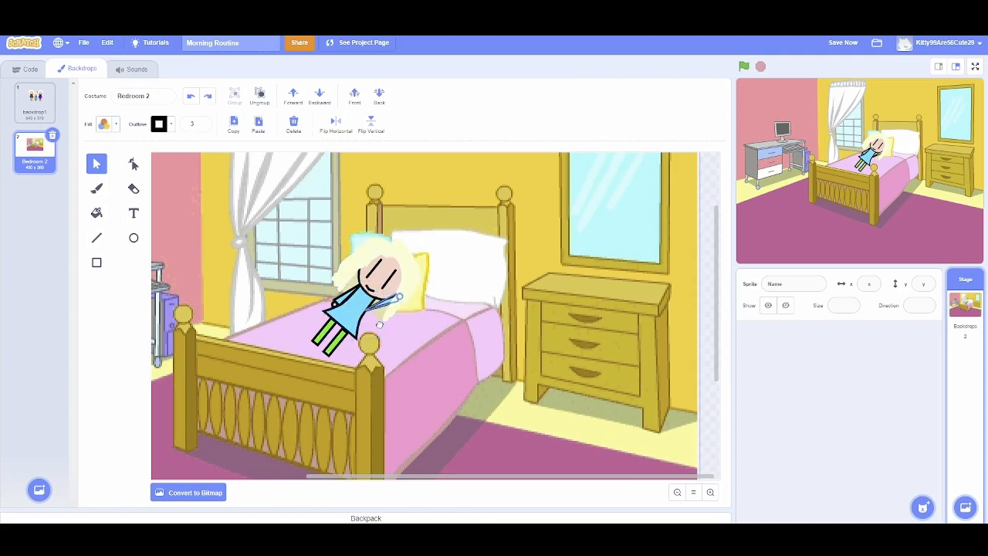
Step: Reshape the sleeve of the arm nearer the pillows into a bent elbow with the forearm raised toward the girl's chin
{"action": "left_click", "coordinate": [384, 307]}
{"action": "left_click", "coordinate": [710, 492]}
{"action": "left_click", "coordinate": [710, 491]}
{"action": "left_click", "coordinate": [710, 491]}
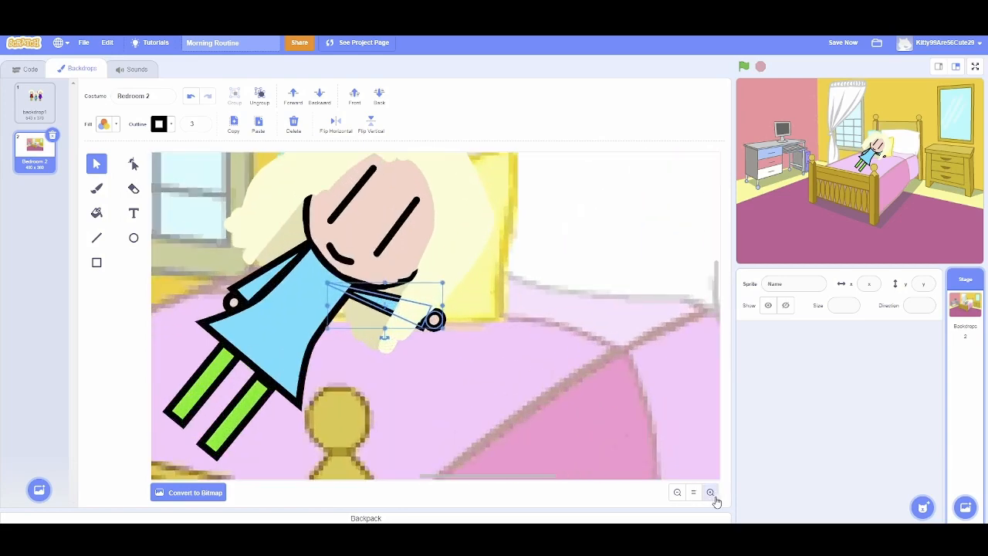
{"action": "left_click", "coordinate": [134, 163]}
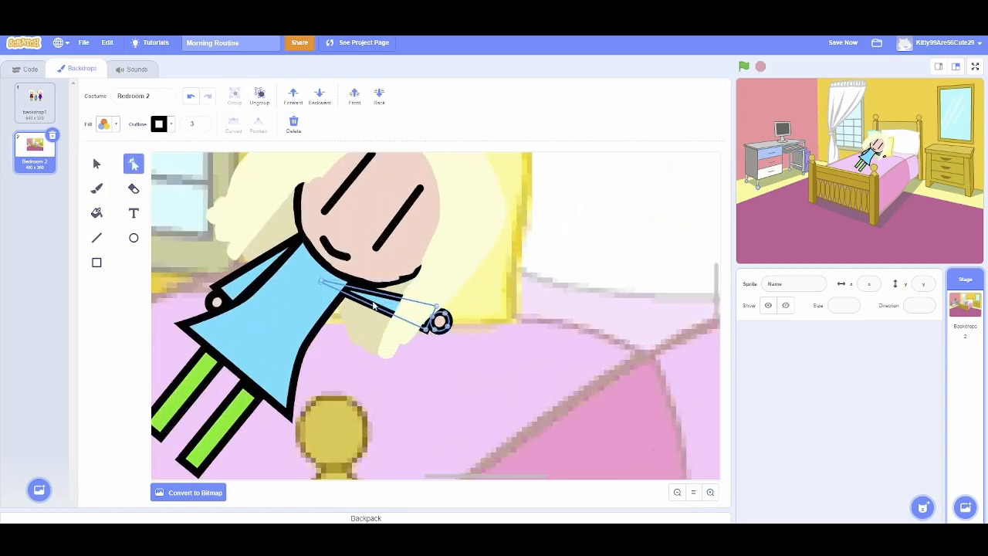
{"action": "mouse_move", "coordinate": [375, 310]}
{"action": "left_mouse_down"}
{"action": "mouse_move", "coordinate": [368, 303]}
{"action": "mouse_move", "coordinate": [370, 319]}
{"action": "left_mouse_up"}
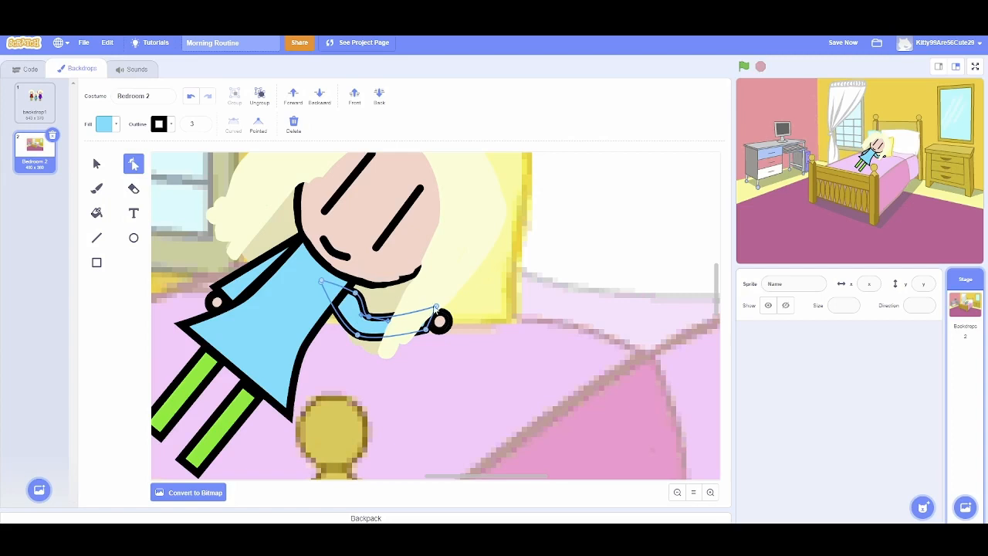
{"action": "left_click_drag", "start_coordinate": [437, 307], "coordinate": [389, 275]}
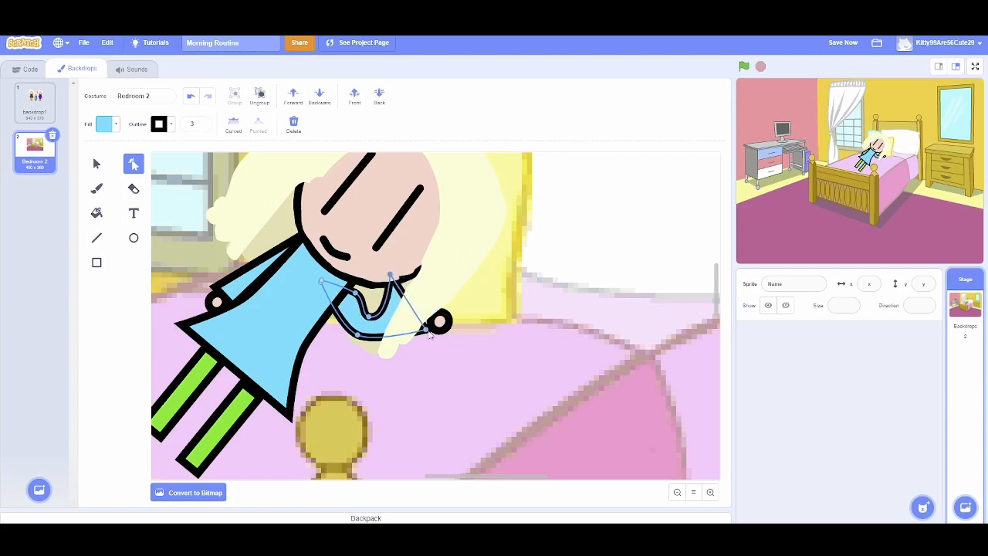
{"action": "left_click_drag", "start_coordinate": [425, 330], "coordinate": [411, 283]}
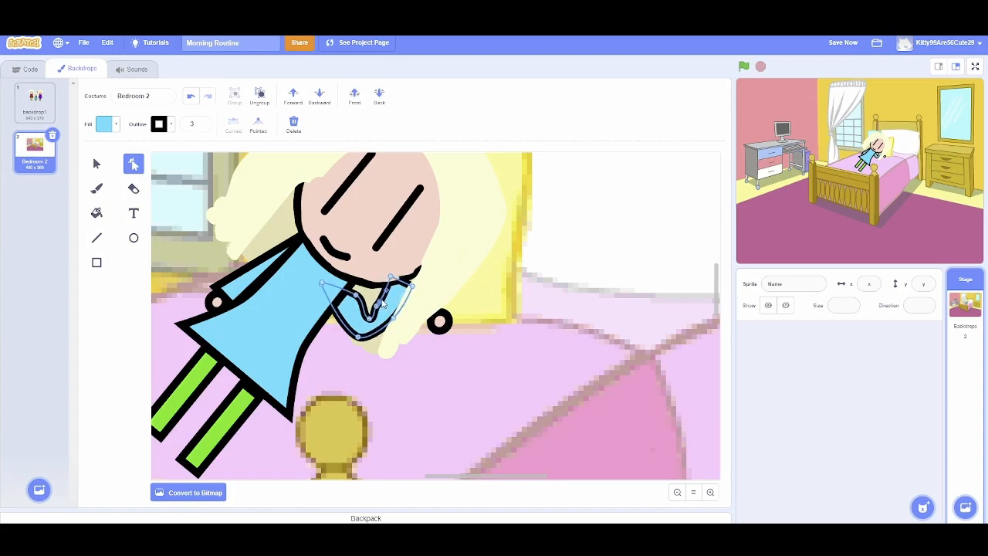
{"action": "left_click_drag", "start_coordinate": [402, 323], "coordinate": [375, 314]}
Step: Move the detached hand onto the end of the raised forearm beside the girl's cheek
{"action": "left_click_drag", "start_coordinate": [440, 323], "coordinate": [411, 278]}
{"action": "left_click", "coordinate": [97, 163]}
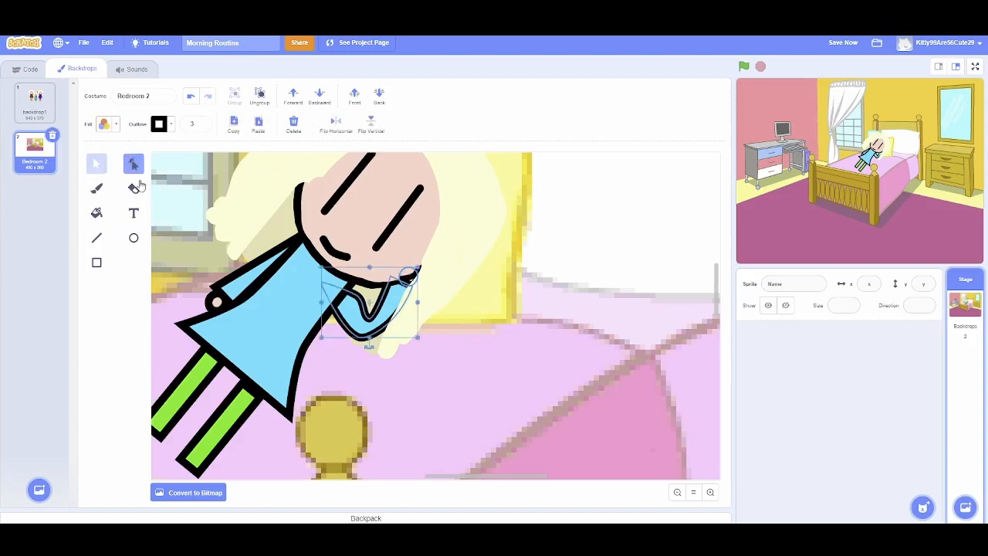
{"action": "left_click", "coordinate": [694, 494]}
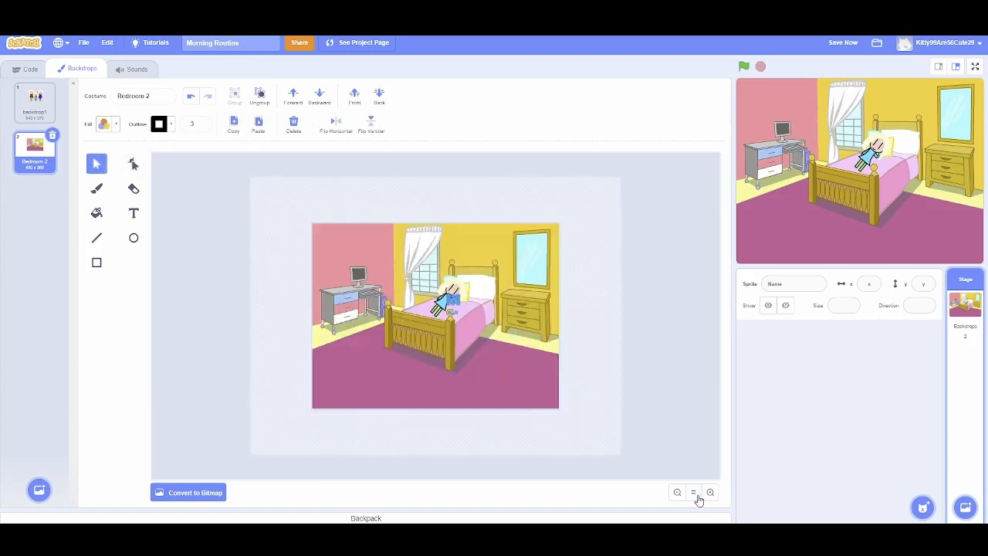
{"action": "left_click", "coordinate": [649, 377]}
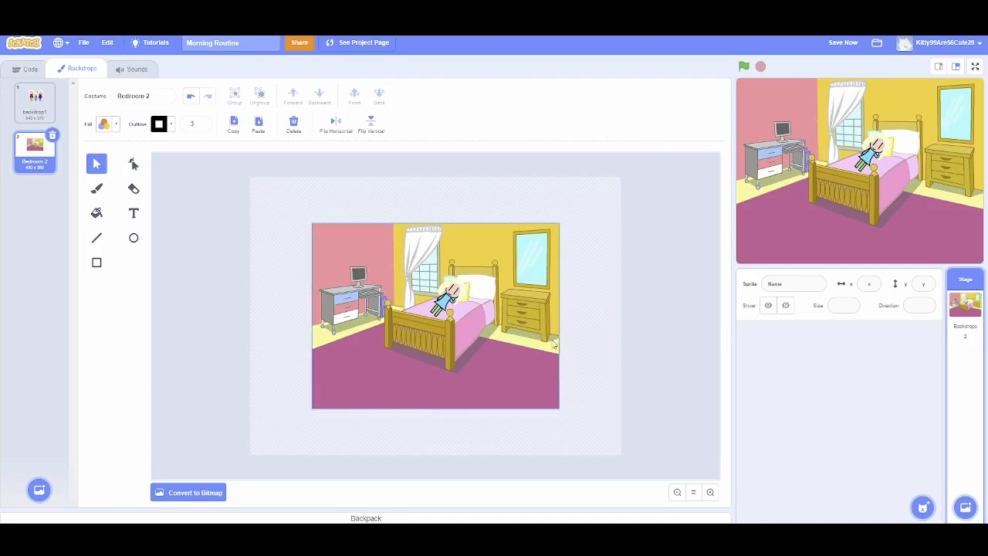
Step: Ungroup the girl's head so its facial features can be selected separately
{"action": "double_click", "coordinate": [710, 491]}
{"action": "scroll", "coordinate": [599, 316], "scroll_direction": "down", "scroll_amount": 2}
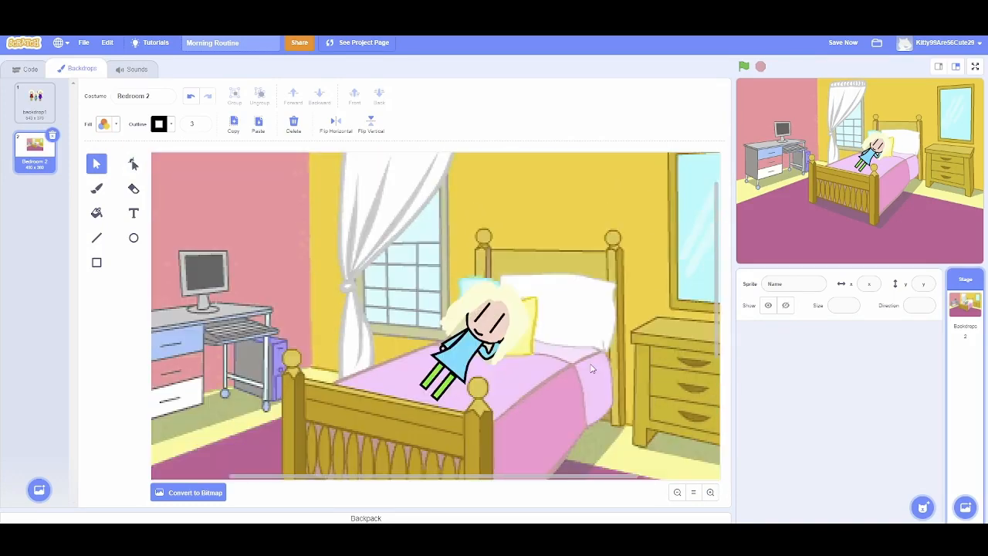
{"action": "left_click", "coordinate": [710, 491]}
{"action": "left_click", "coordinate": [710, 491]}
{"action": "left_click", "coordinate": [530, 479]}
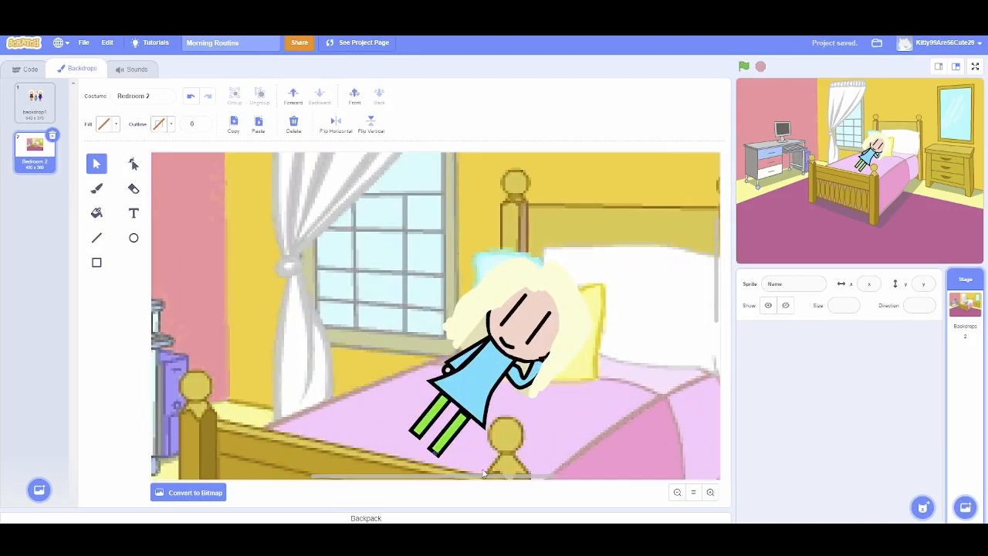
{"action": "scroll", "coordinate": [486, 479], "scroll_direction": "right", "scroll_amount": 5}
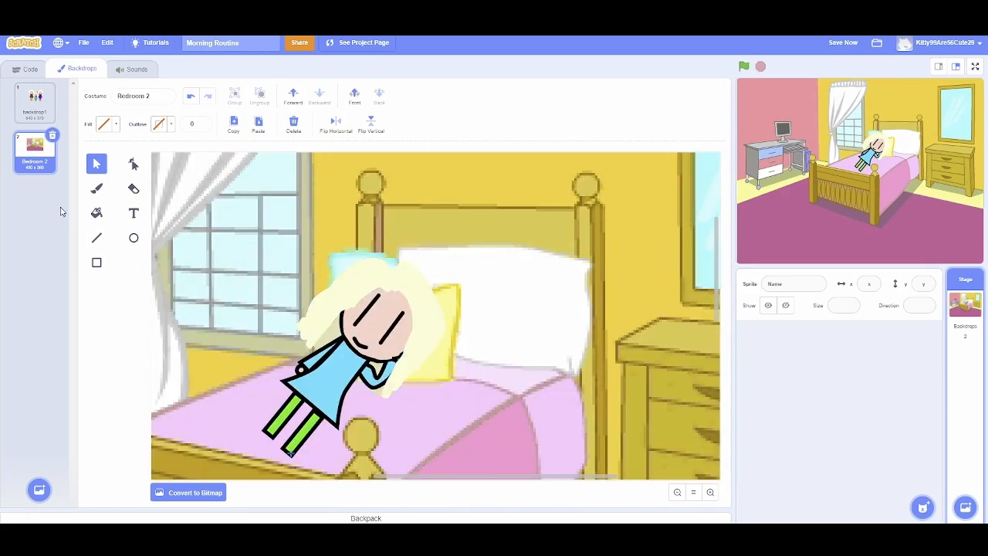
{"action": "left_click", "coordinate": [332, 294]}
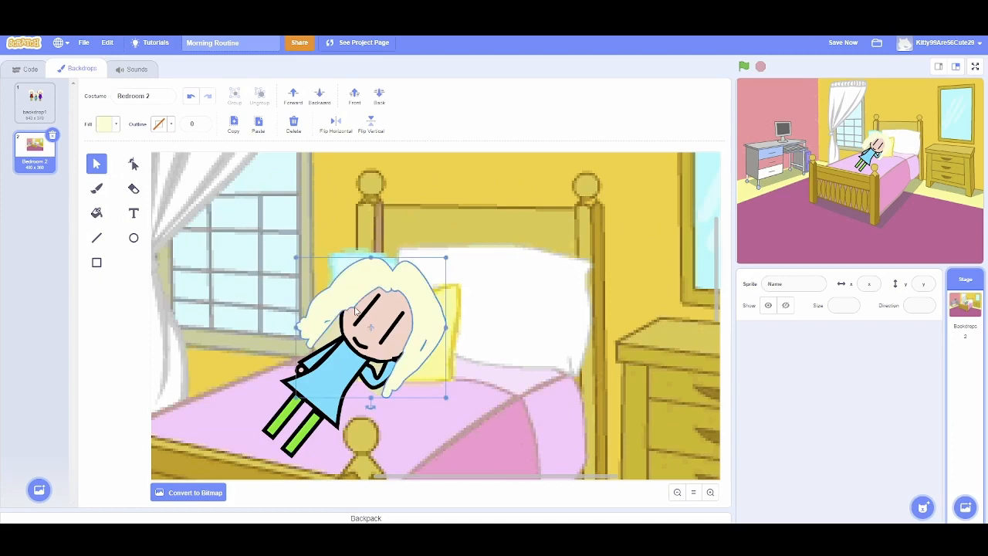
{"action": "left_click", "coordinate": [400, 329]}
{"action": "left_click", "coordinate": [266, 105]}
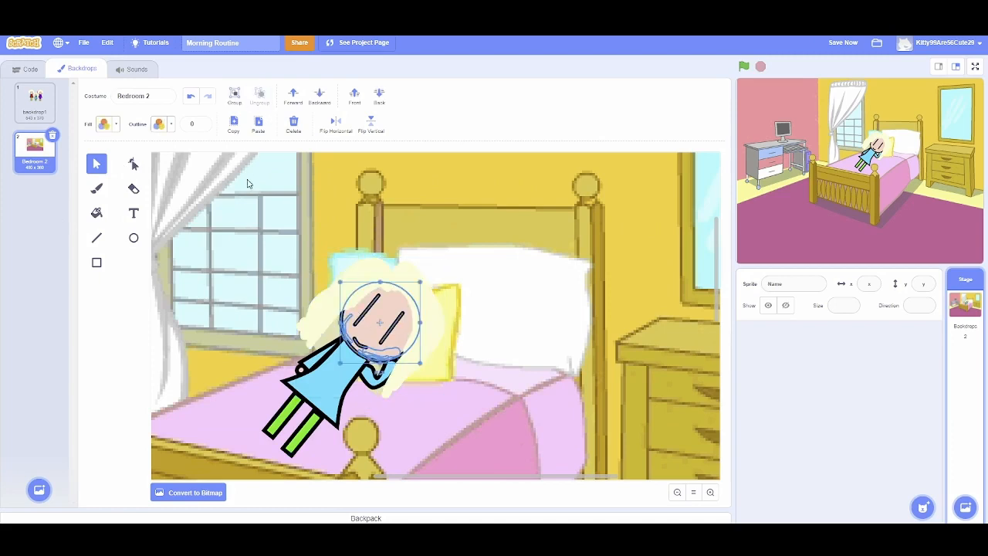
{"action": "left_click", "coordinate": [222, 231]}
Step: Replace the two long eye strokes with two short black lines of width 3 as closed eyes
{"action": "left_click", "coordinate": [367, 318]}
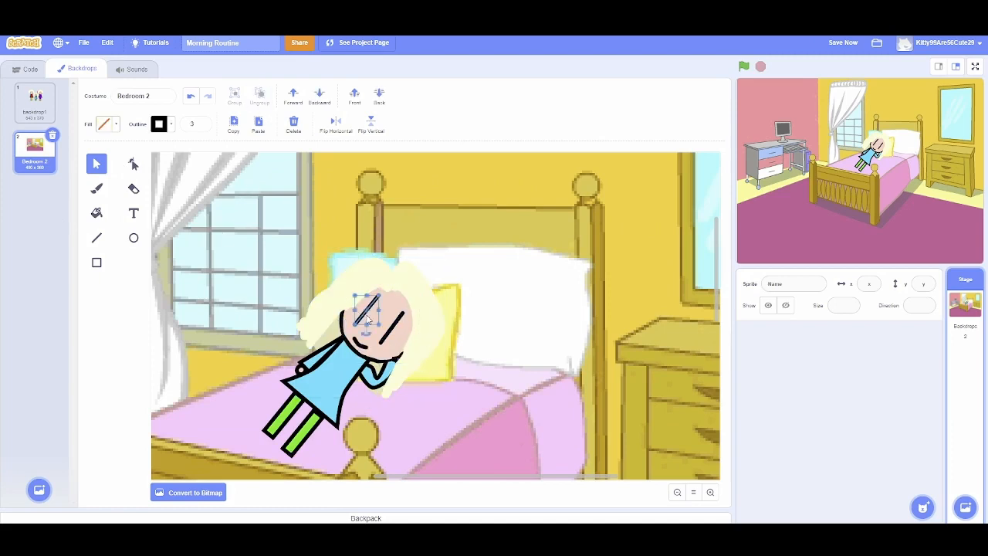
{"action": "key", "text": "Delete"}
{"action": "left_click", "coordinate": [393, 328]}
{"action": "key", "text": "Delete"}
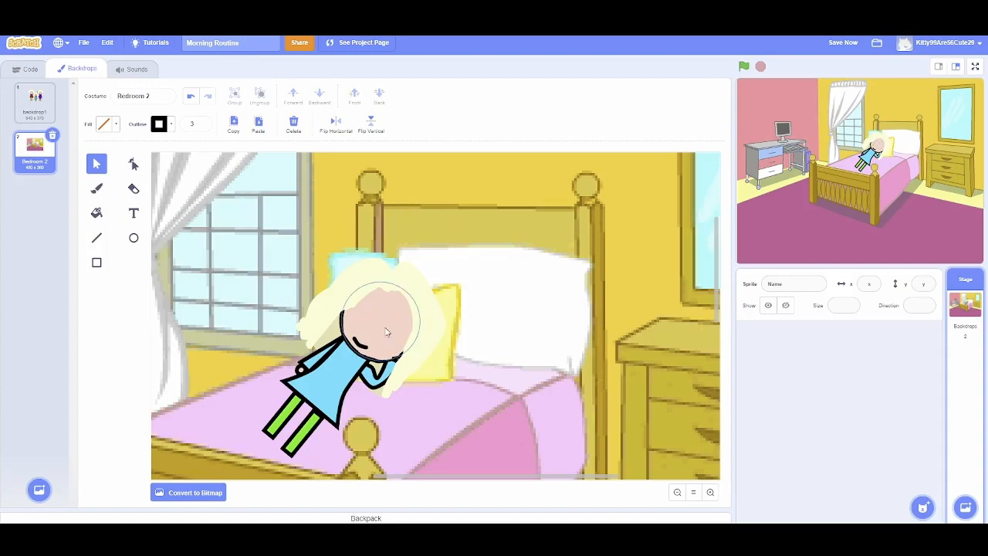
{"action": "left_click", "coordinate": [95, 239]}
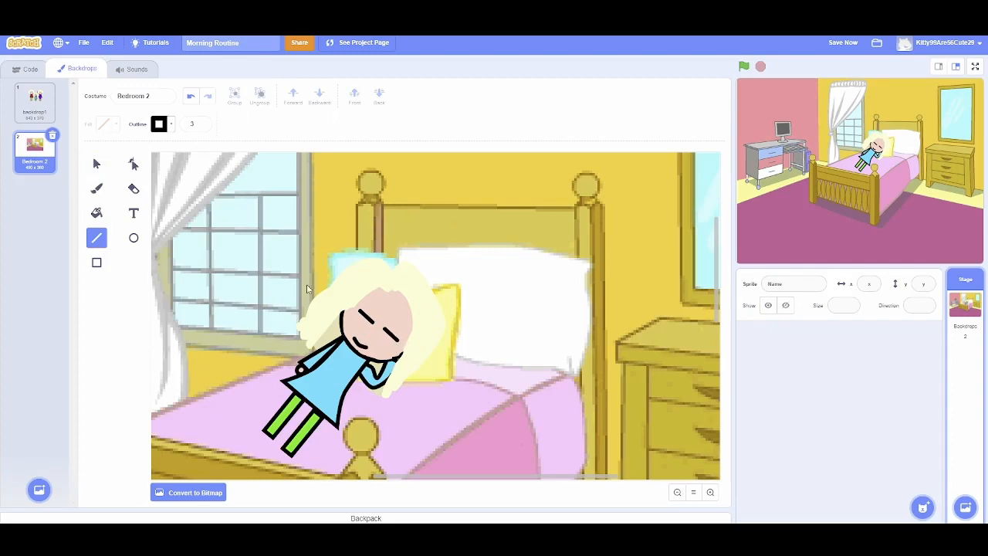
{"action": "left_click", "coordinate": [94, 166]}
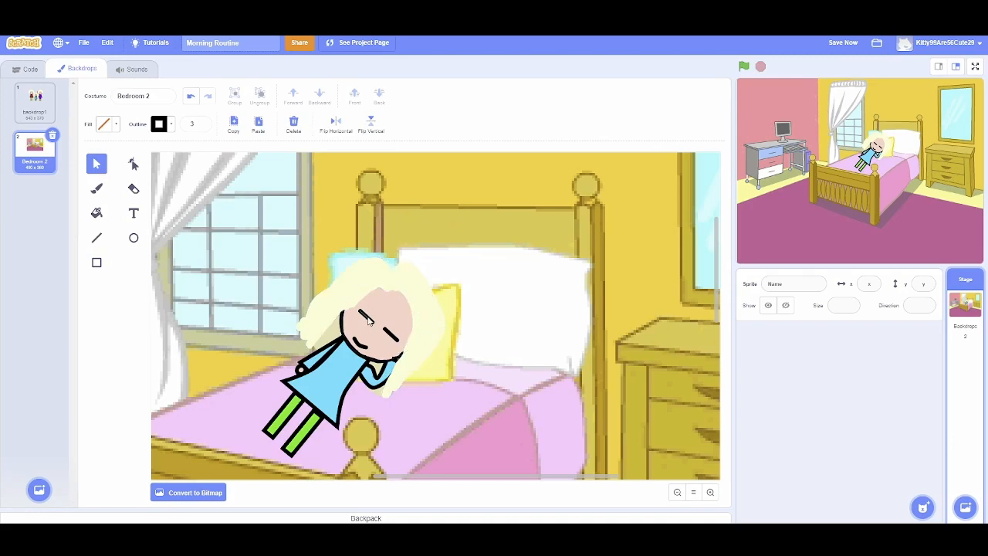
Step: Move the bedroom picture aside so the girl stands alone on the empty canvas
{"action": "left_click", "coordinate": [704, 497]}
{"action": "left_click", "coordinate": [678, 492]}
{"action": "left_click", "coordinate": [678, 492]}
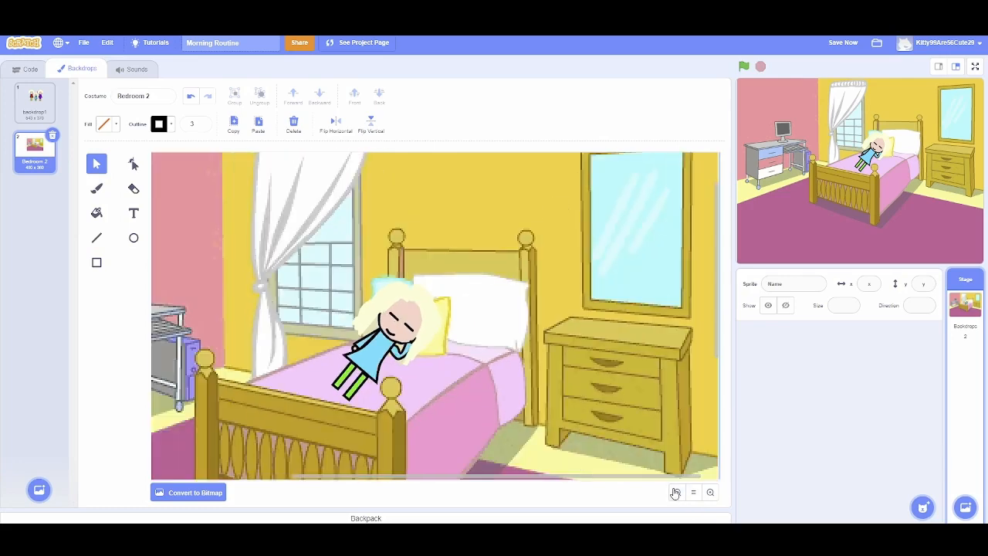
{"action": "left_click", "coordinate": [678, 492]}
{"action": "left_click_drag", "start_coordinate": [561, 245], "coordinate": [217, 216]}
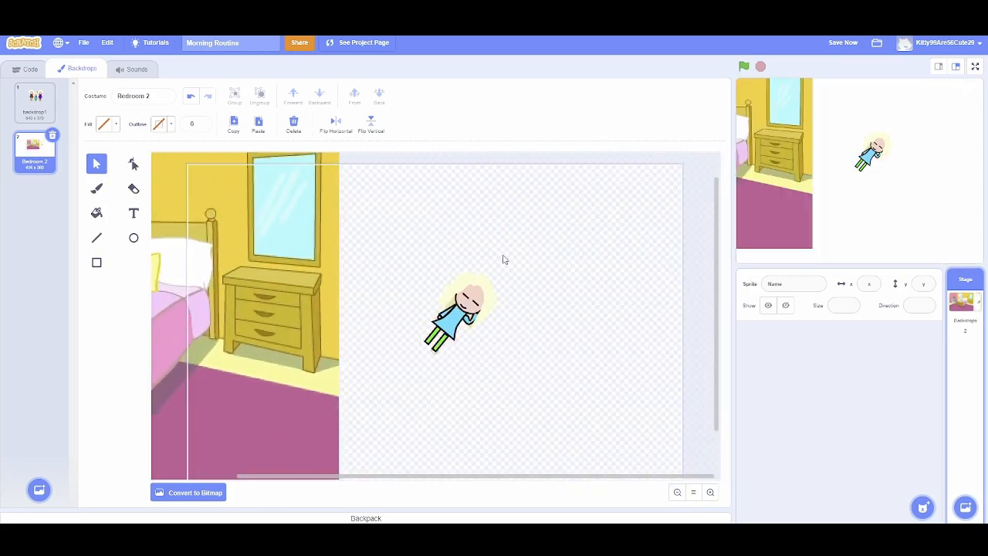
Step: Pull the front hair and the shaded back hair off the girl's head to the empty canvas beside her
{"action": "left_click_drag", "start_coordinate": [497, 295], "coordinate": [615, 293]}
{"action": "left_click", "coordinate": [492, 308]}
{"action": "left_click_drag", "start_coordinate": [492, 309], "coordinate": [583, 252]}
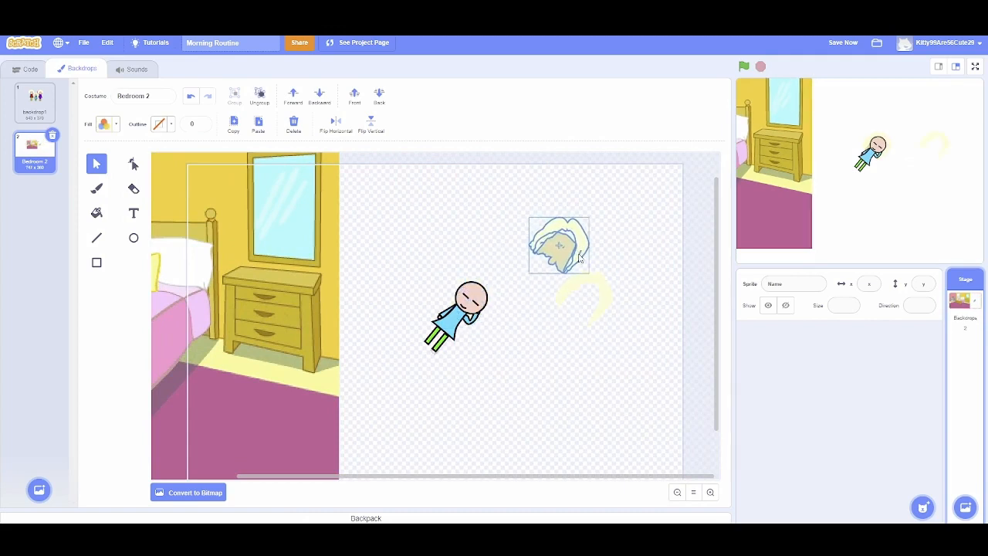
{"action": "left_click", "coordinate": [500, 294]}
{"action": "left_click", "coordinate": [463, 312]}
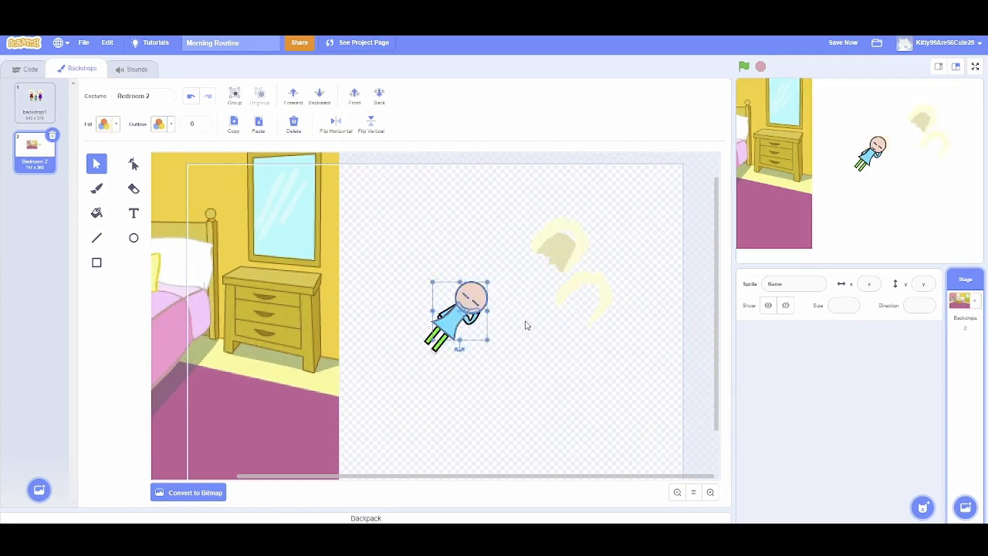
{"action": "left_click", "coordinate": [508, 312]}
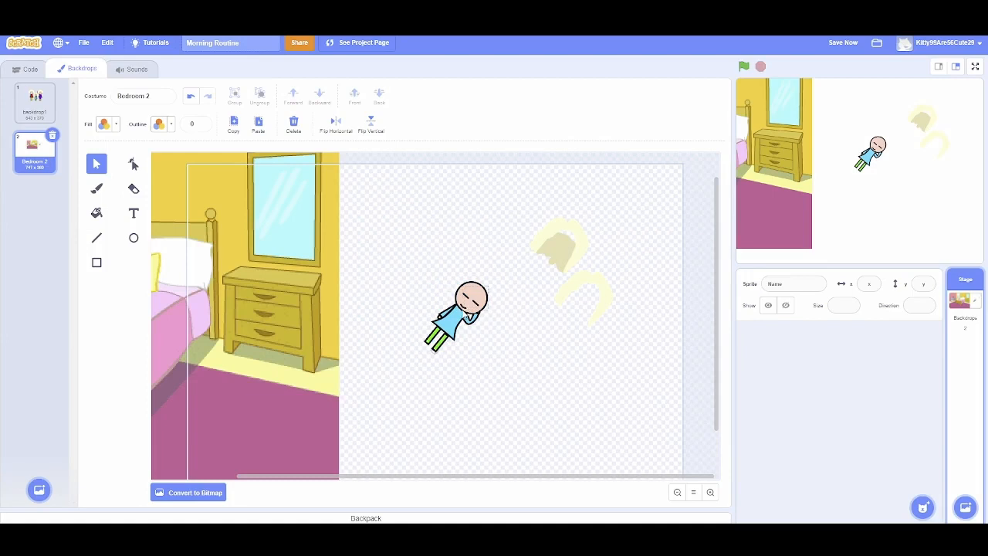
{"action": "left_click", "coordinate": [465, 315]}
{"action": "left_click", "coordinate": [495, 299]}
{"action": "left_click_drag", "start_coordinate": [473, 296], "coordinate": [476, 256]}
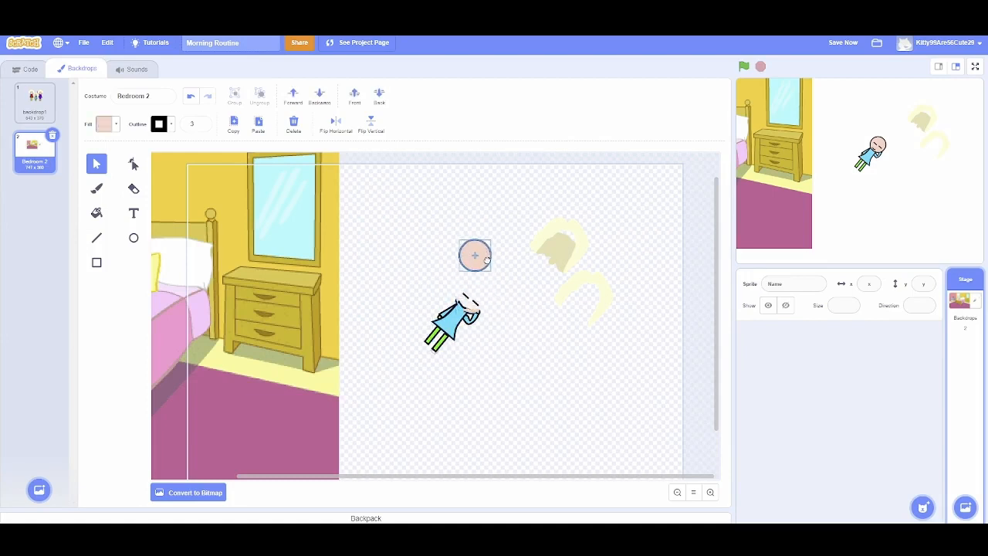
{"action": "left_click", "coordinate": [194, 98]}
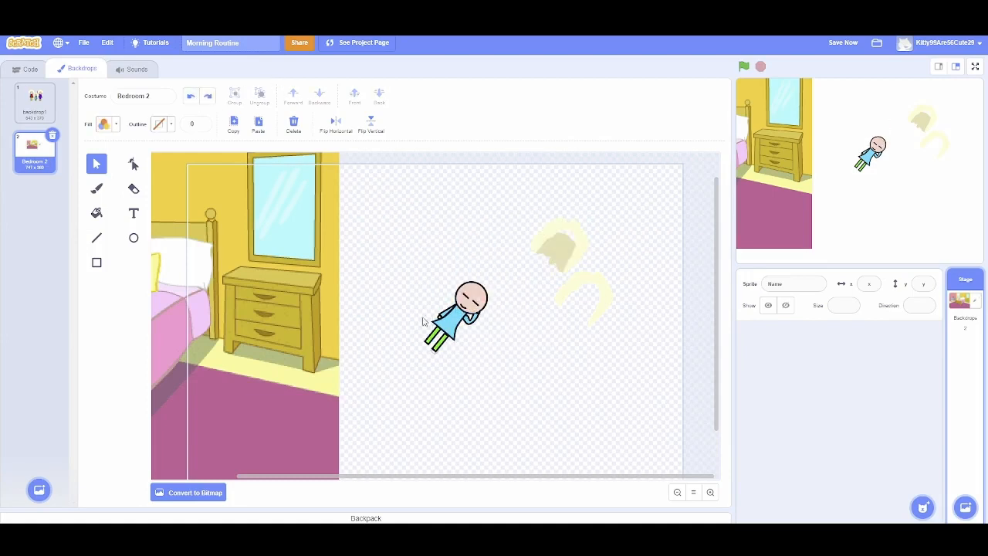
Step: Move the girl's legs, dress and arms away from her head and group the face parts into one object
{"action": "left_click", "coordinate": [443, 353]}
{"action": "left_click_drag", "start_coordinate": [443, 353], "coordinate": [513, 403]}
{"action": "left_click_drag", "start_coordinate": [472, 324], "coordinate": [543, 371]}
{"action": "left_click", "coordinate": [553, 392]}
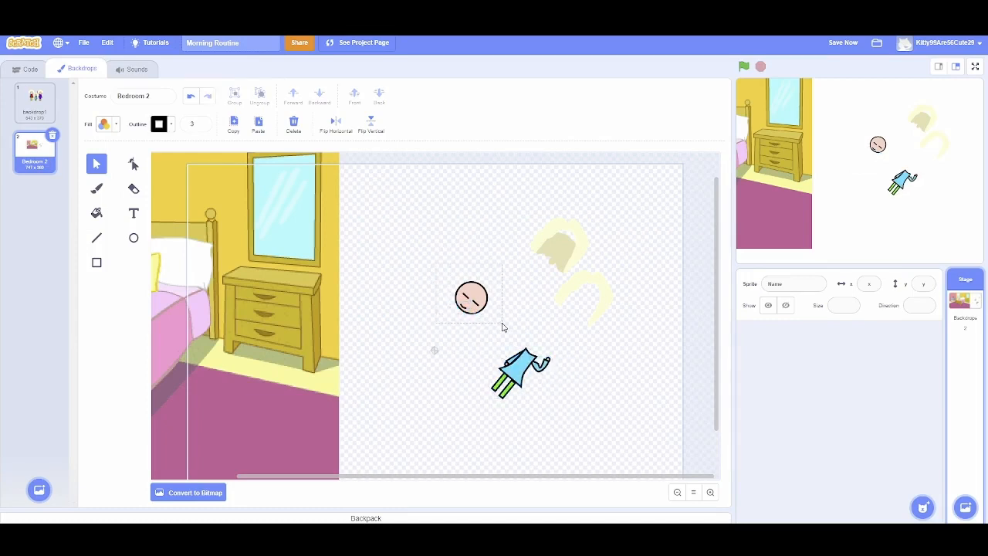
{"action": "left_click_drag", "start_coordinate": [502, 327], "coordinate": [501, 327]}
{"action": "left_click", "coordinate": [242, 101]}
{"action": "left_click", "coordinate": [360, 260]}
{"action": "left_click", "coordinate": [482, 290]}
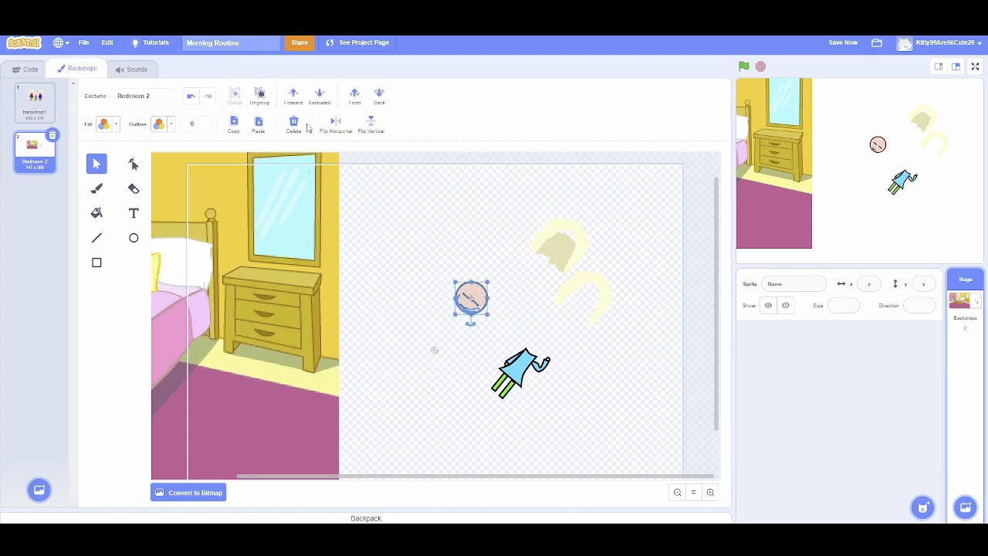
Step: Undo the face grouping, the body moves and the hair separation so the girl is whole again
{"action": "left_click", "coordinate": [190, 96]}
{"action": "left_click", "coordinate": [189, 95]}
{"action": "left_click", "coordinate": [189, 96]}
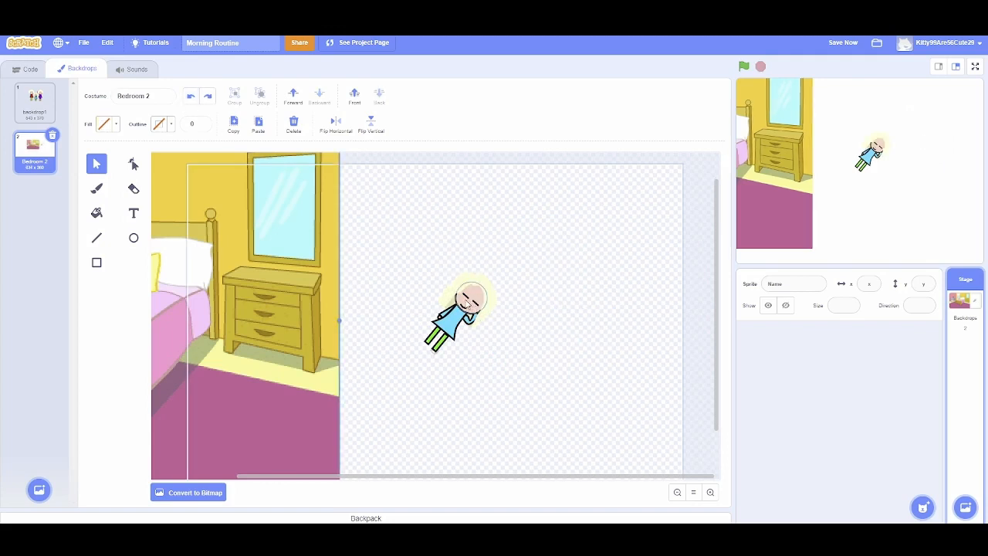
Step: Delete the girl's head circle, facial features and leftover neck and face pieces from between her hair and dress
{"action": "left_click", "coordinate": [467, 305]}
{"action": "left_click", "coordinate": [472, 303]}
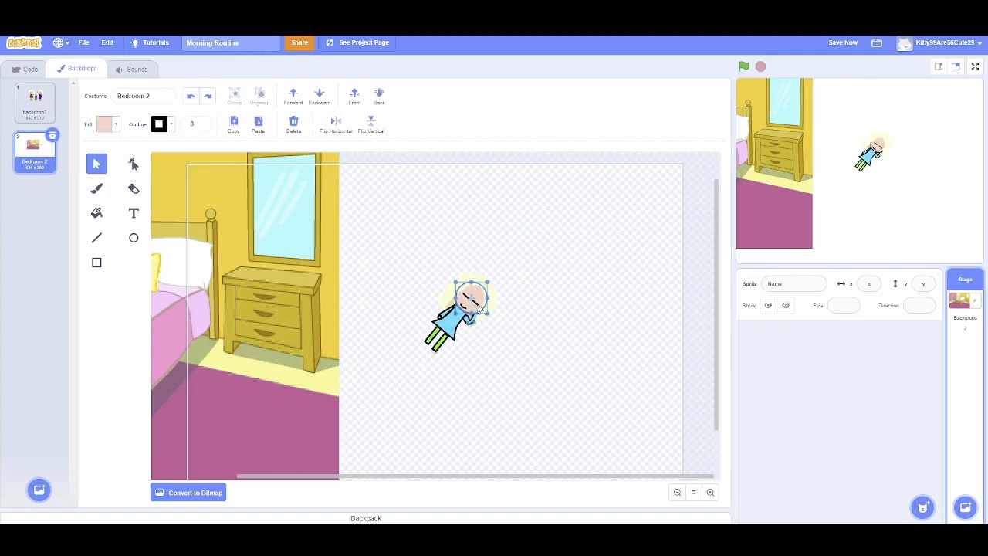
{"action": "key", "text": "Delete"}
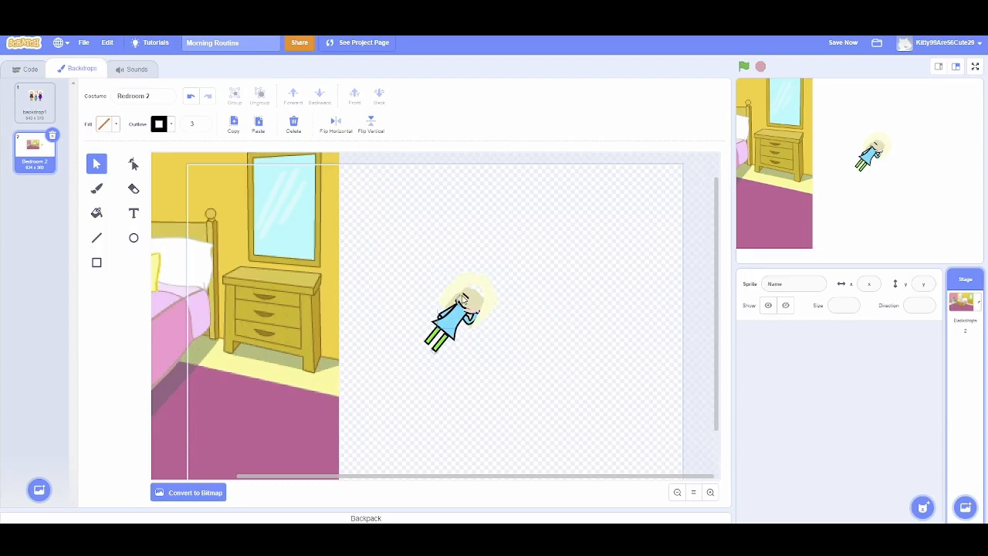
{"action": "left_click", "coordinate": [710, 492]}
{"action": "left_click", "coordinate": [710, 491]}
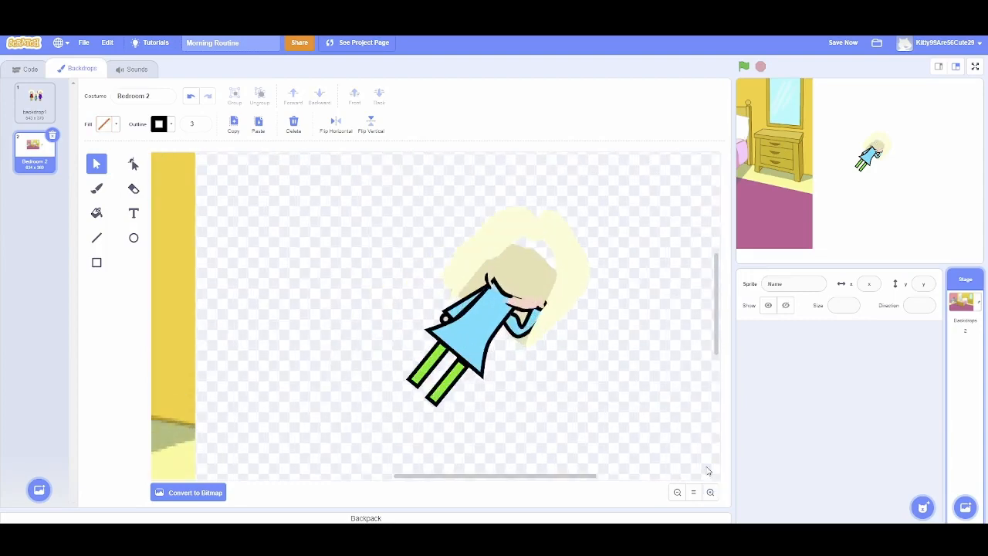
{"action": "left_click", "coordinate": [536, 309]}
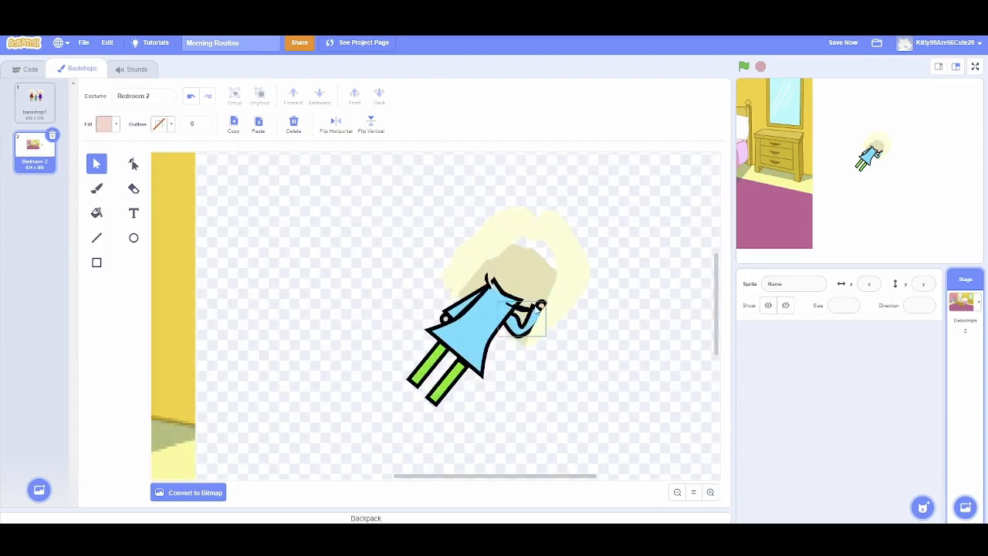
{"action": "left_click", "coordinate": [525, 312]}
{"action": "left_click", "coordinate": [488, 279]}
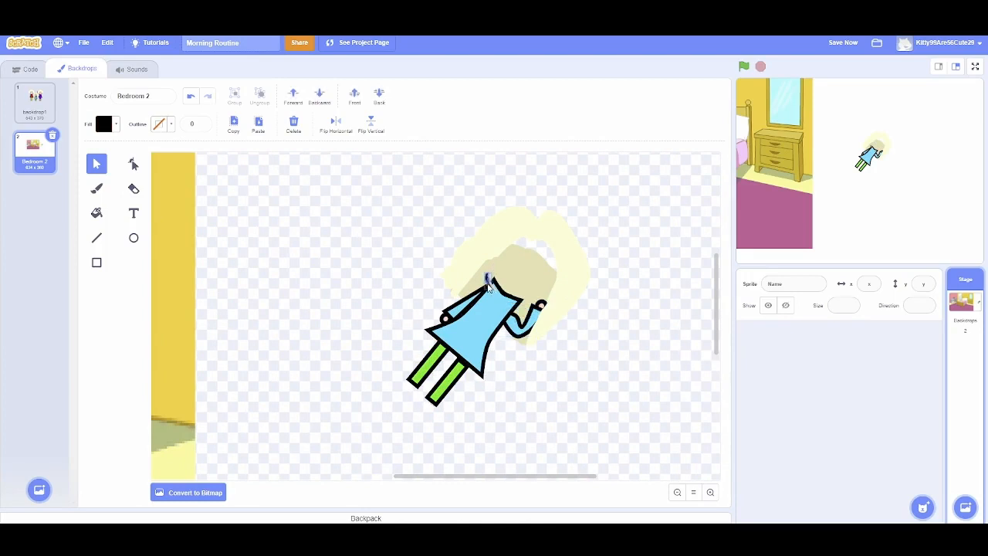
Step: Paste the grouped face onto the girl's empty head area and bring her front hair in front of it
{"action": "left_click", "coordinate": [618, 337]}
{"action": "key", "text": "ctrl+v"}
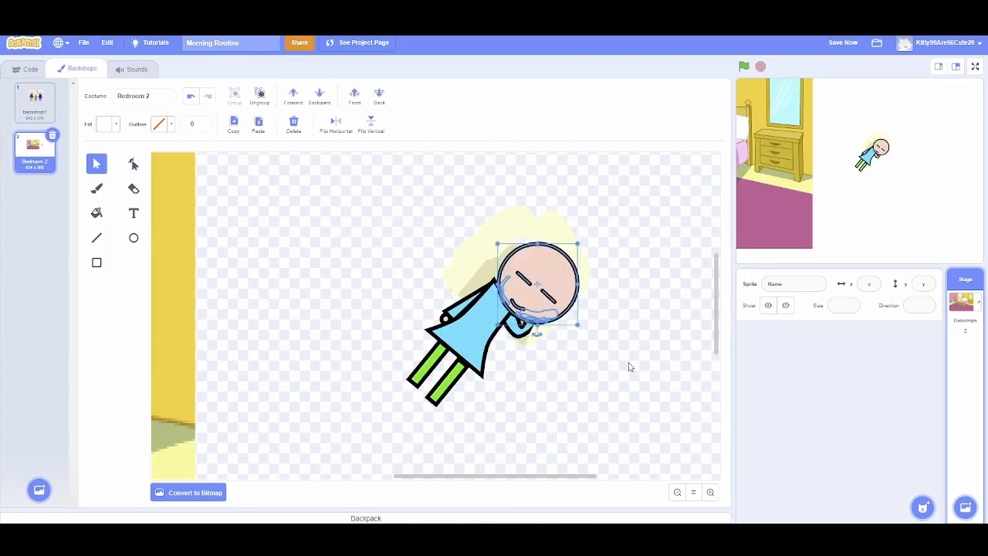
{"action": "left_click_drag", "start_coordinate": [549, 285], "coordinate": [531, 277]}
{"action": "left_click", "coordinate": [572, 278]}
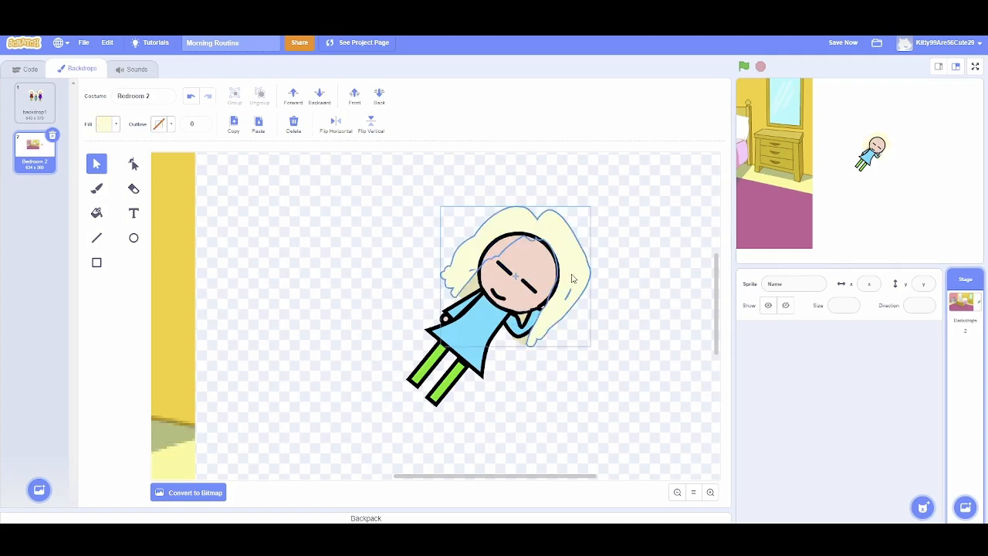
{"action": "left_click", "coordinate": [354, 99]}
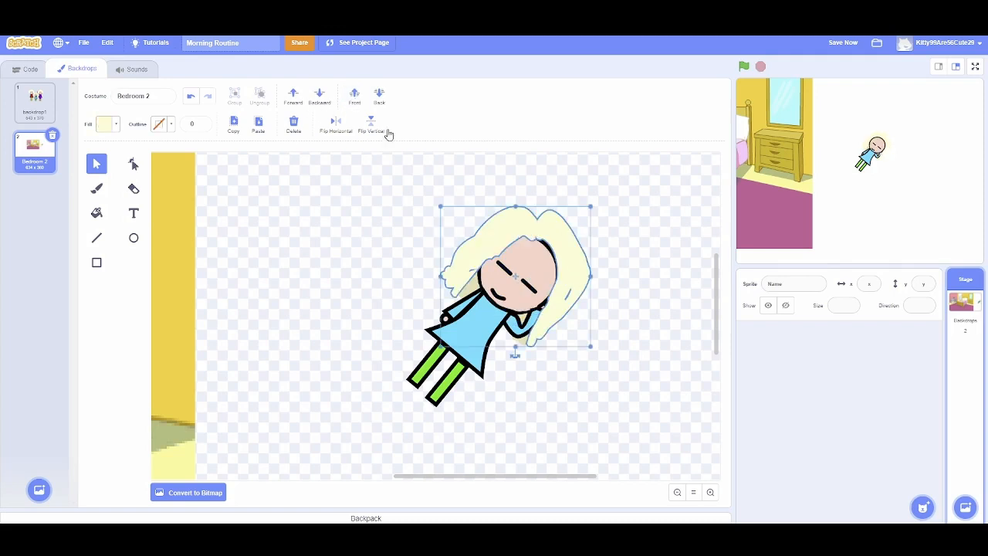
Step: Group all the girl's parts into one object and move the bedroom picture back to fill the canvas behind her
{"action": "left_click", "coordinate": [607, 327]}
{"action": "left_click_drag", "start_coordinate": [641, 213], "coordinate": [388, 422]}
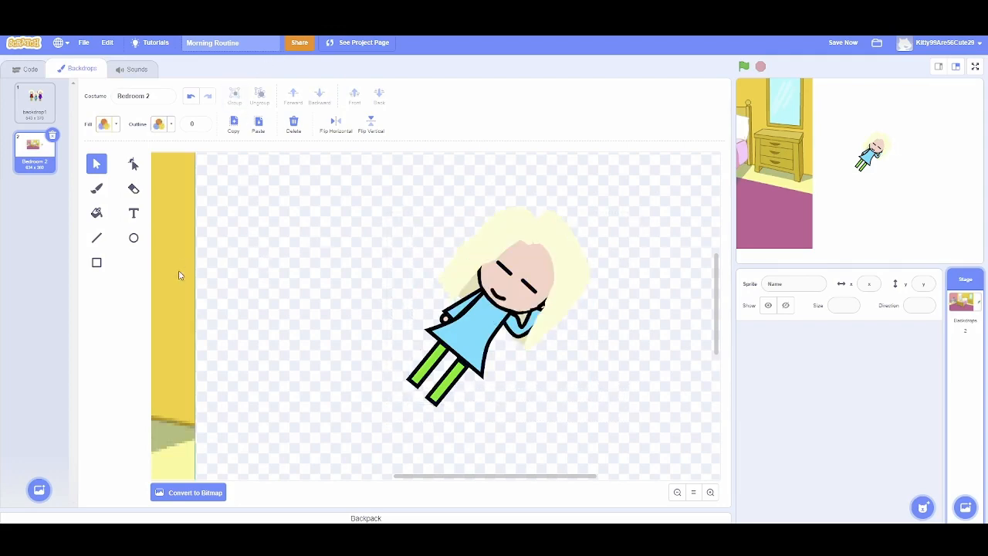
{"action": "left_click_drag", "start_coordinate": [179, 275], "coordinate": [775, 313]}
{"action": "left_click", "coordinate": [692, 492]}
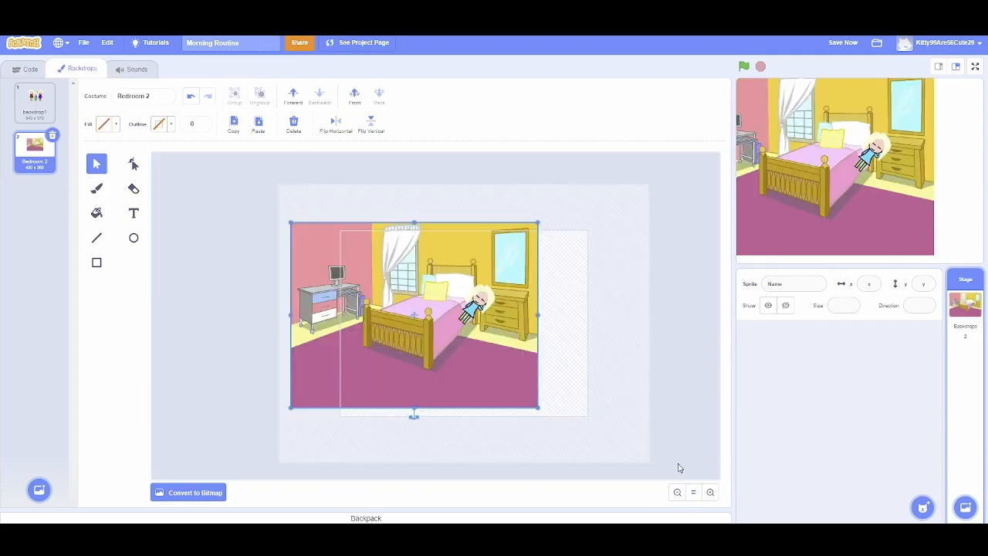
{"action": "left_click_drag", "start_coordinate": [513, 350], "coordinate": [560, 355]}
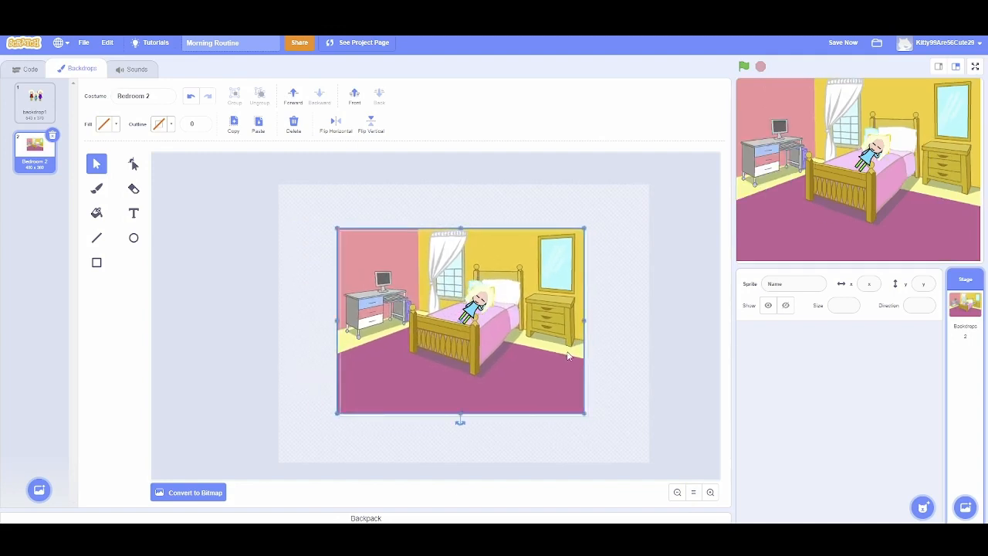
Step: Duplicate the Bedroom 2 backdrop and nudge the girl slightly up toward the pillow in the copy
{"action": "left_click", "coordinate": [483, 304]}
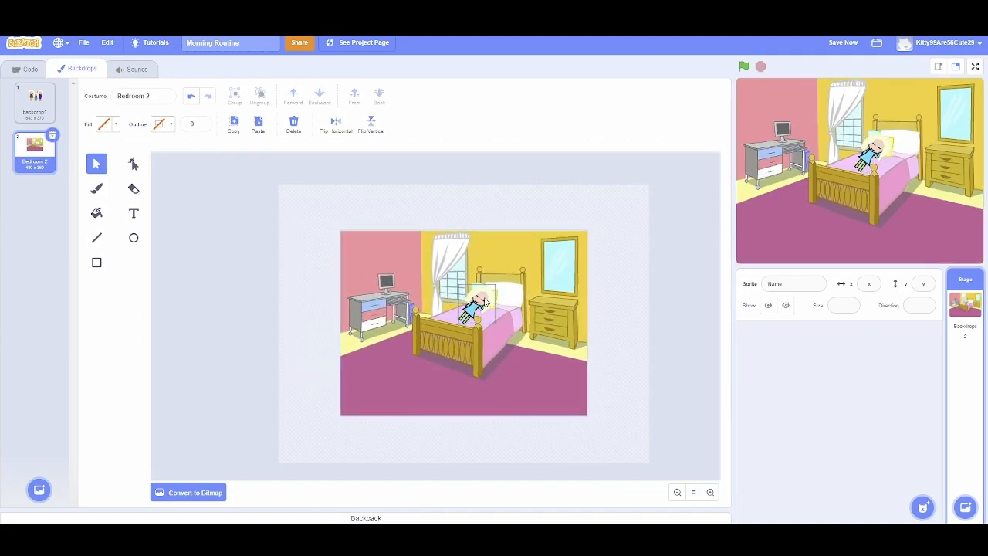
{"action": "right_click", "coordinate": [32, 164]}
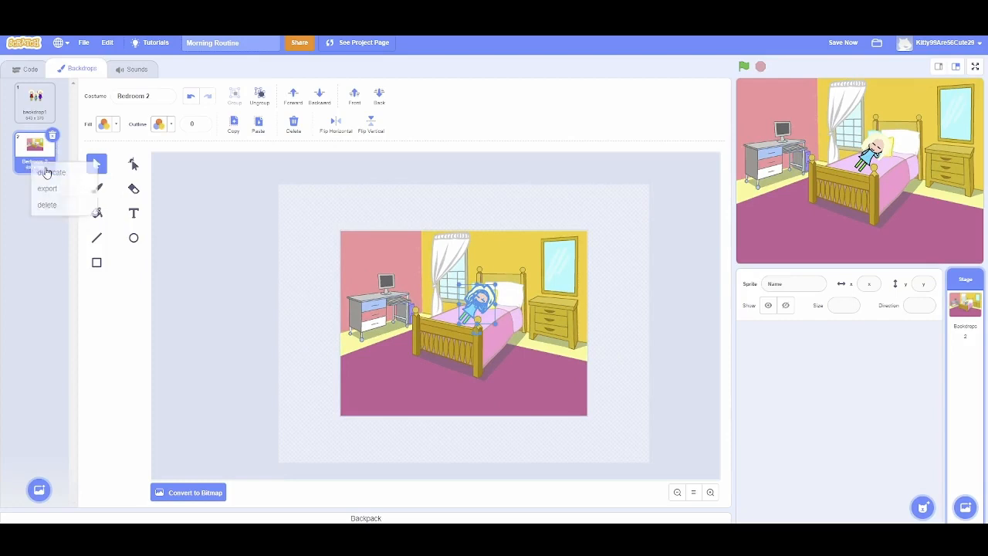
{"action": "left_click", "coordinate": [51, 171]}
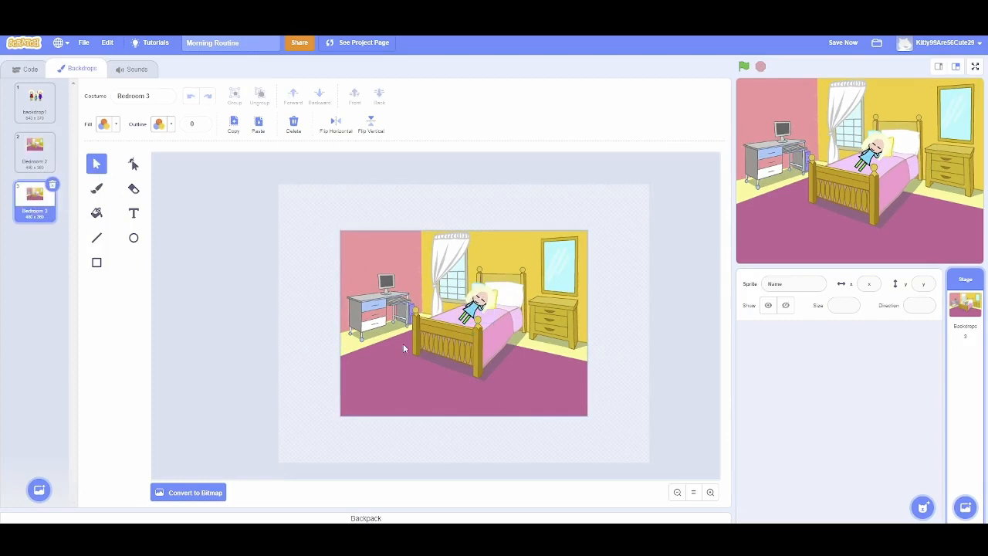
{"action": "mouse_move", "coordinate": [481, 299]}
{"action": "left_mouse_down"}
{"action": "mouse_move", "coordinate": [517, 329]}
{"action": "mouse_move", "coordinate": [468, 293]}
{"action": "left_mouse_up"}
{"action": "left_click", "coordinate": [485, 303]}
{"action": "key", "text": "Delete"}
{"action": "left_click", "coordinate": [710, 492]}
{"action": "left_click", "coordinate": [710, 491]}
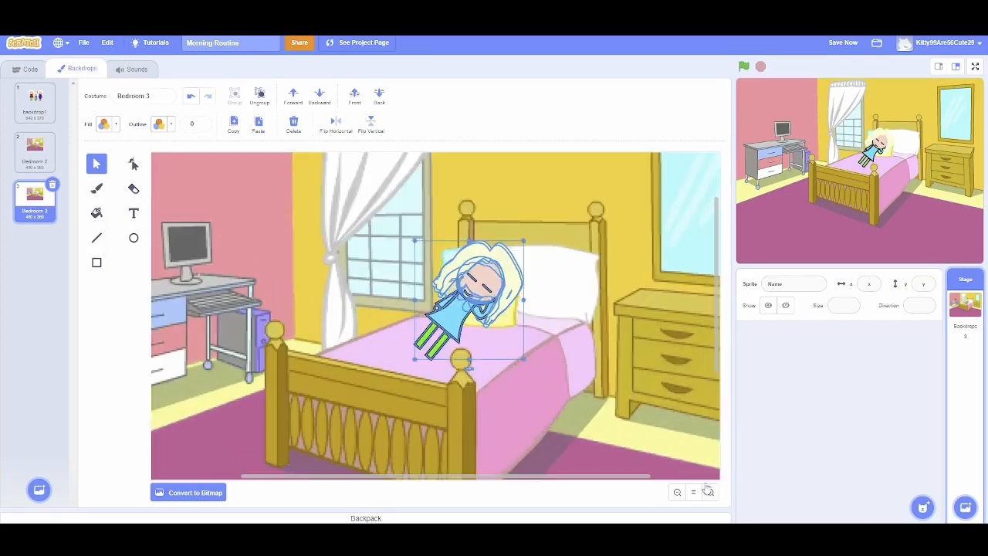
Step: Set the brush fill to the girl's skin colour by sampling it from her face
{"action": "left_click", "coordinate": [491, 307]}
{"action": "left_click", "coordinate": [96, 187]}
{"action": "right_click", "coordinate": [125, 121]}
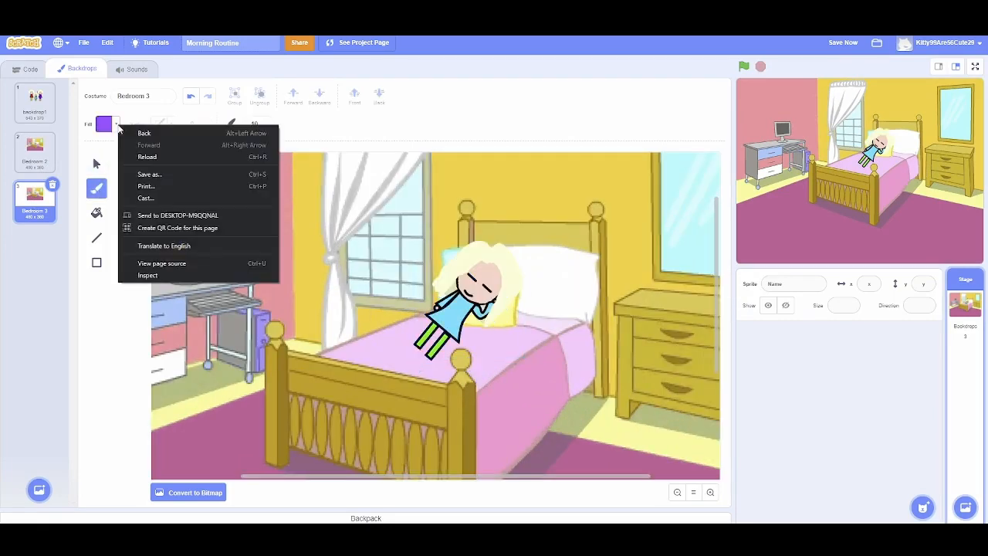
{"action": "left_click", "coordinate": [105, 129]}
{"action": "left_click", "coordinate": [104, 123]}
{"action": "left_click", "coordinate": [137, 119]}
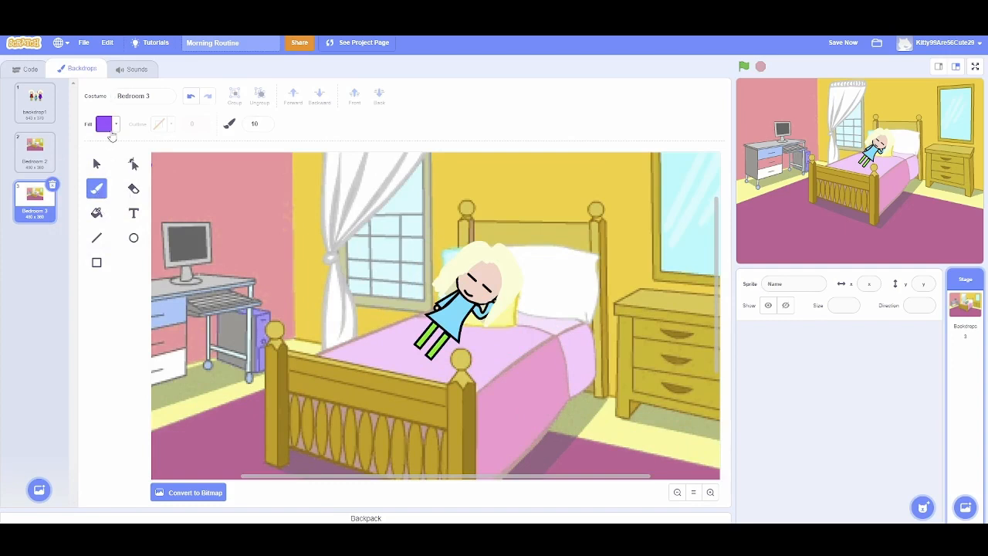
{"action": "left_click", "coordinate": [111, 129]}
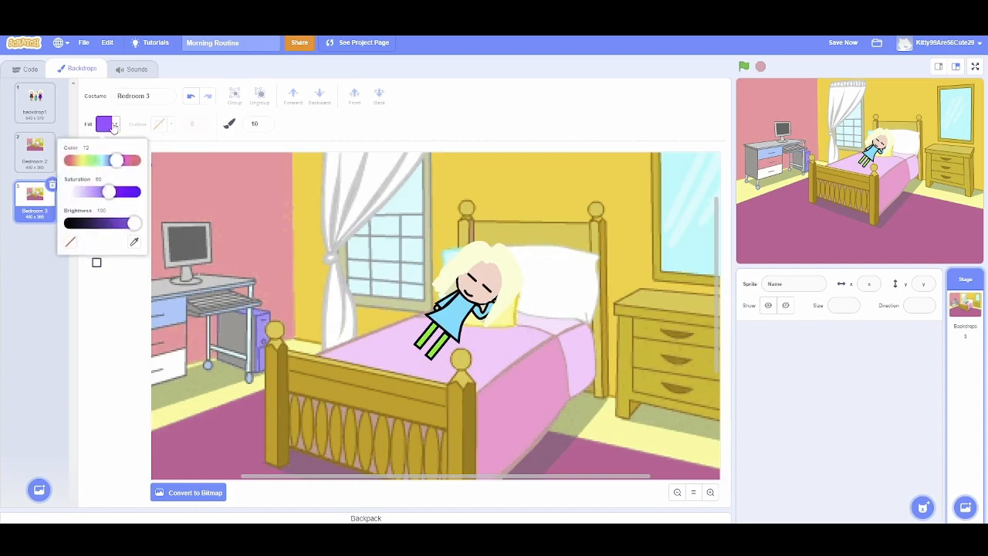
{"action": "left_click", "coordinate": [134, 242]}
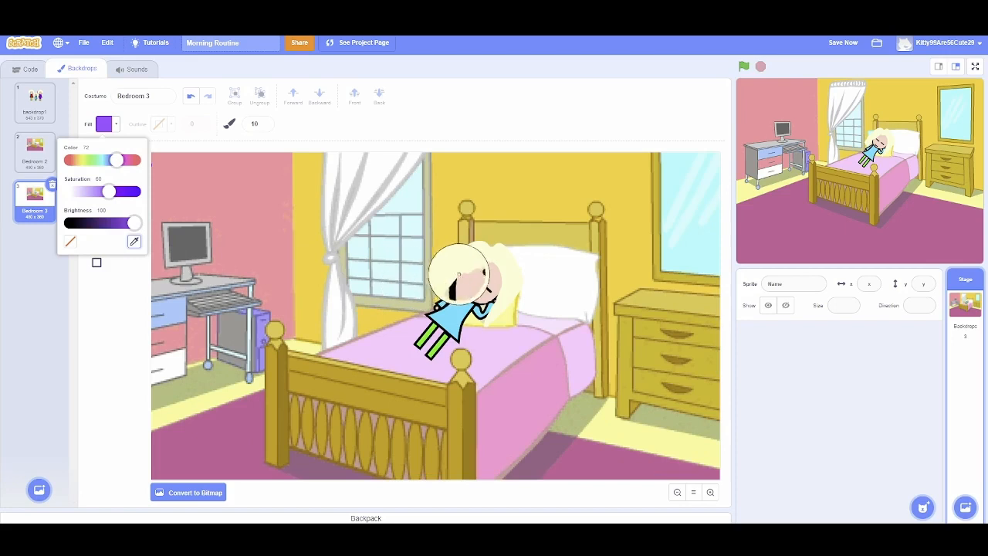
{"action": "left_click", "coordinate": [482, 274]}
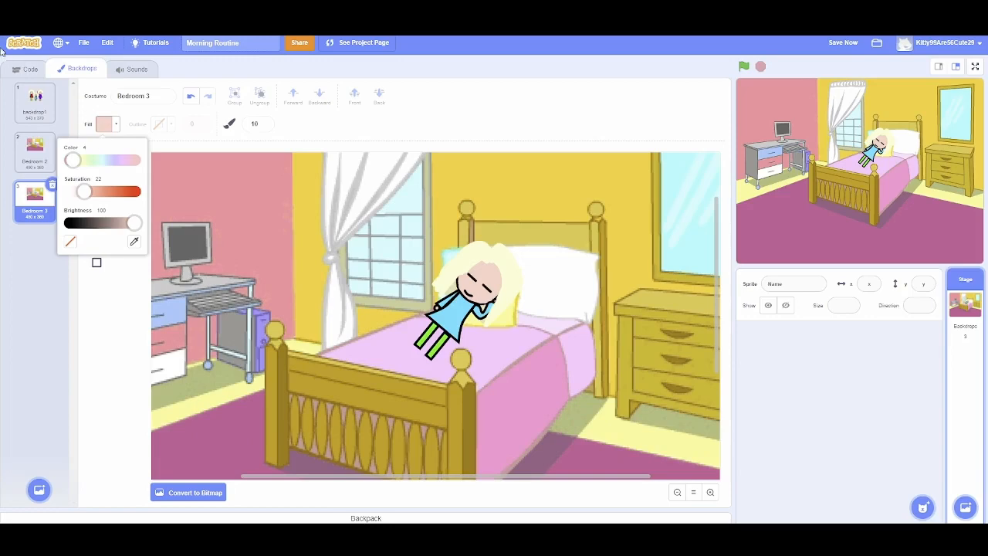
{"action": "left_click", "coordinate": [109, 285]}
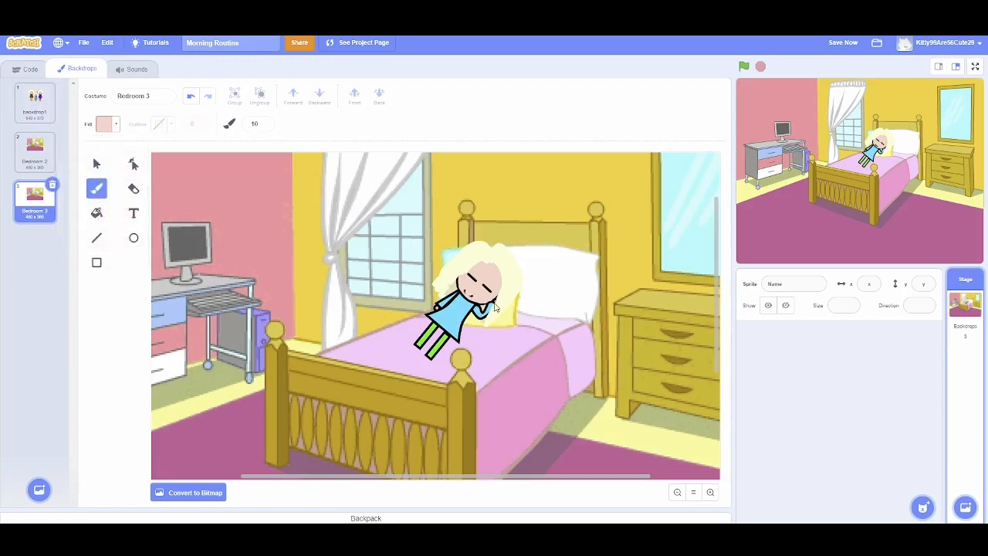
Step: Cover the girl's closed eyes in Bedroom 3 with skin-coloured brush strokes
{"action": "scroll", "coordinate": [496, 305], "scroll_direction": "up", "scroll_amount": 3}
{"action": "left_click", "coordinate": [710, 491]}
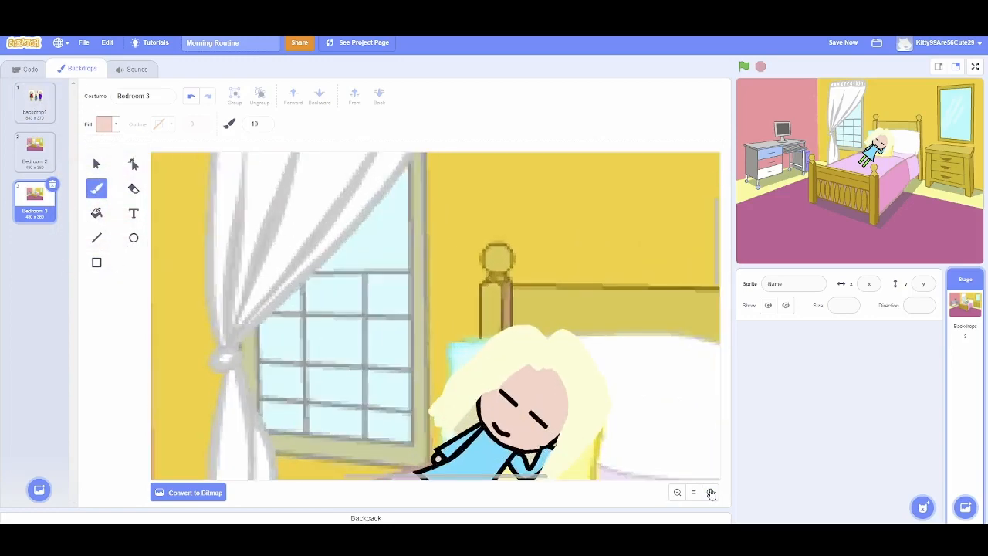
{"action": "left_click", "coordinate": [710, 491]}
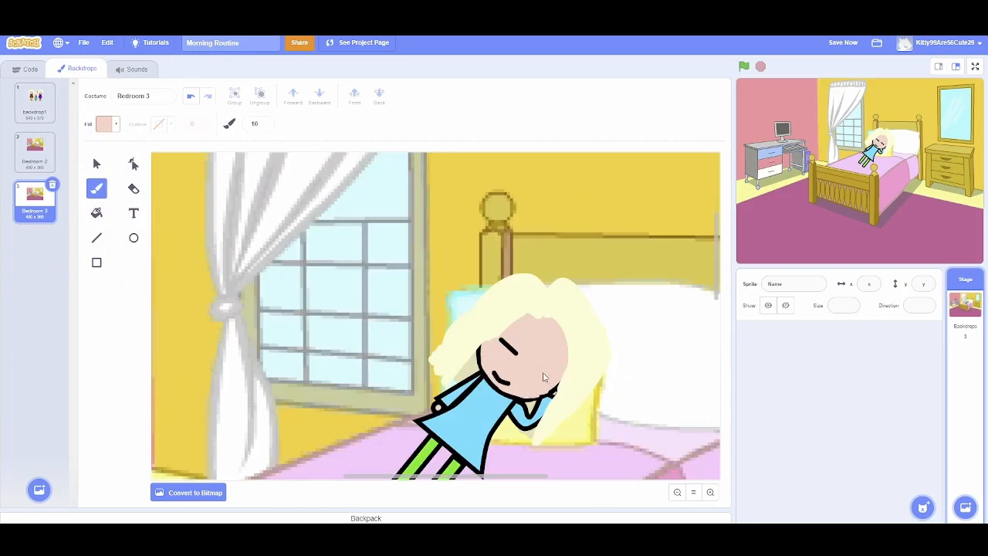
{"action": "key", "text": "ctrl+z"}
{"action": "key", "text": "ctrl+shift+z"}
{"action": "key", "text": "ctrl+z"}
Step: Draw two slanted black lines of width 3 on the girl's face as her open eyes
{"action": "left_click", "coordinate": [96, 239]}
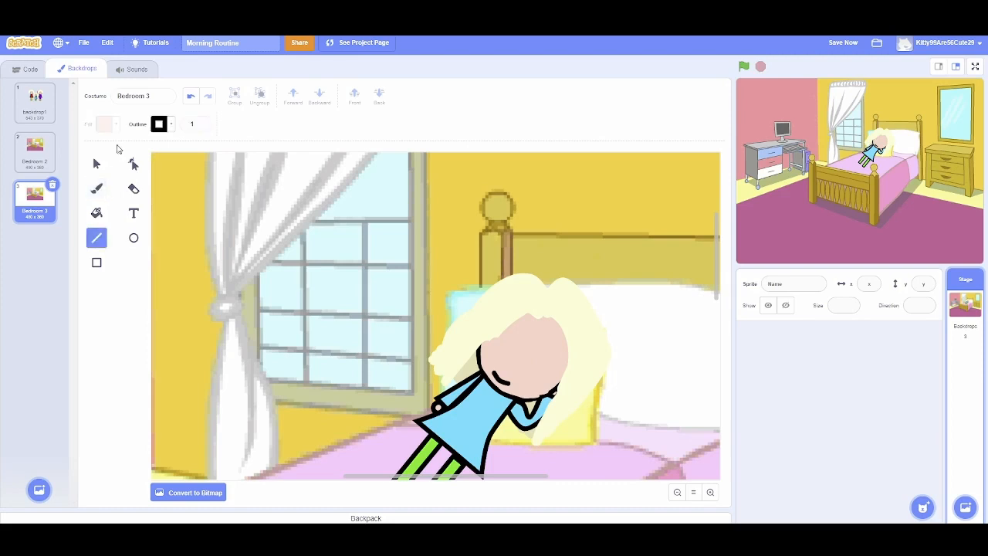
{"action": "left_click", "coordinate": [201, 122]}
{"action": "left_click", "coordinate": [201, 122]}
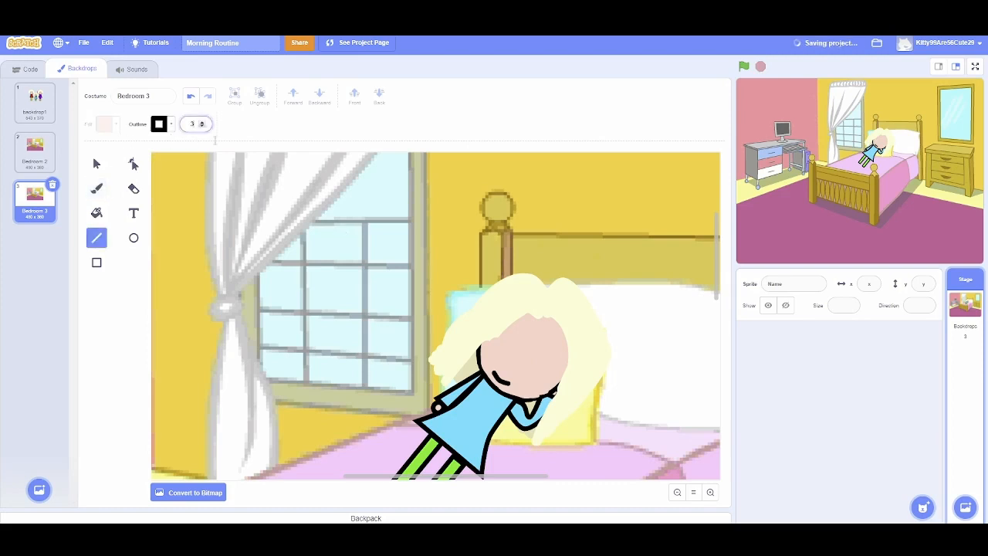
{"action": "mouse_move", "coordinate": [521, 328]}
{"action": "left_mouse_down"}
{"action": "mouse_move", "coordinate": [503, 355]}
{"action": "mouse_move", "coordinate": [536, 370]}
{"action": "mouse_move", "coordinate": [530, 378]}
{"action": "left_mouse_up"}
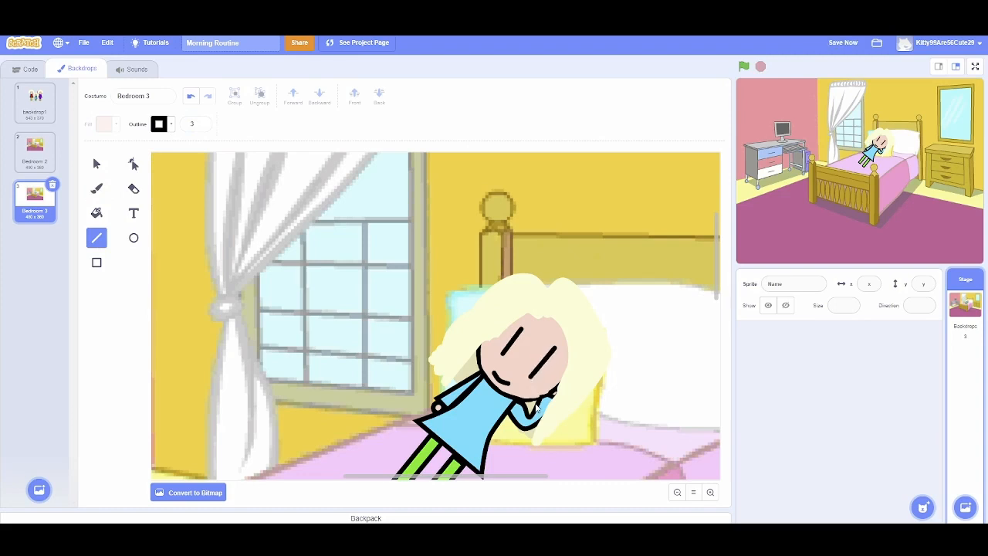
Step: Undo the drawn open eyes and the skin-coloured strokes over the closed eyes
{"action": "left_click", "coordinate": [188, 100]}
{"action": "left_click", "coordinate": [187, 100]}
{"action": "left_click", "coordinate": [187, 100]}
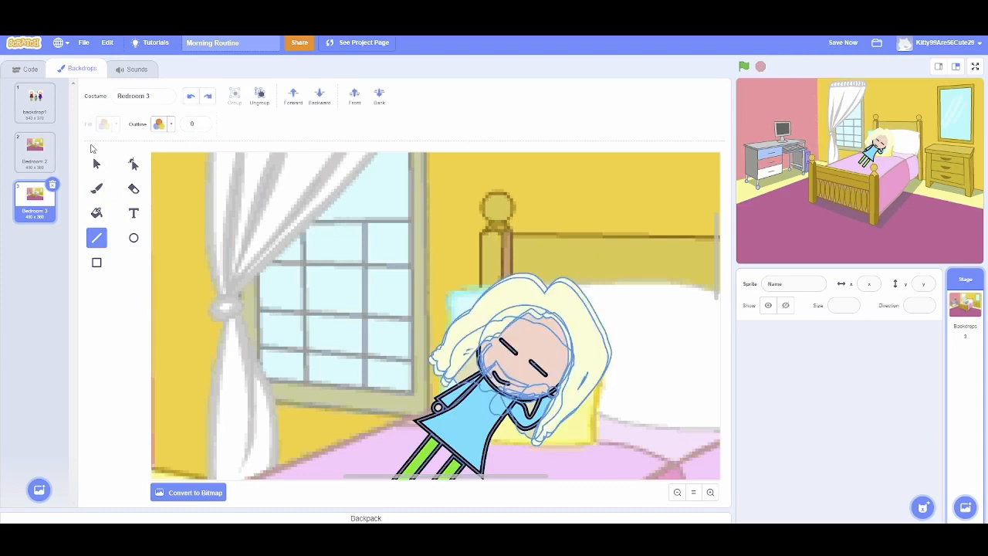
Step: Delete the duplicated Bedroom 3 backdrop
{"action": "left_click", "coordinate": [96, 163]}
{"action": "left_click", "coordinate": [561, 379]}
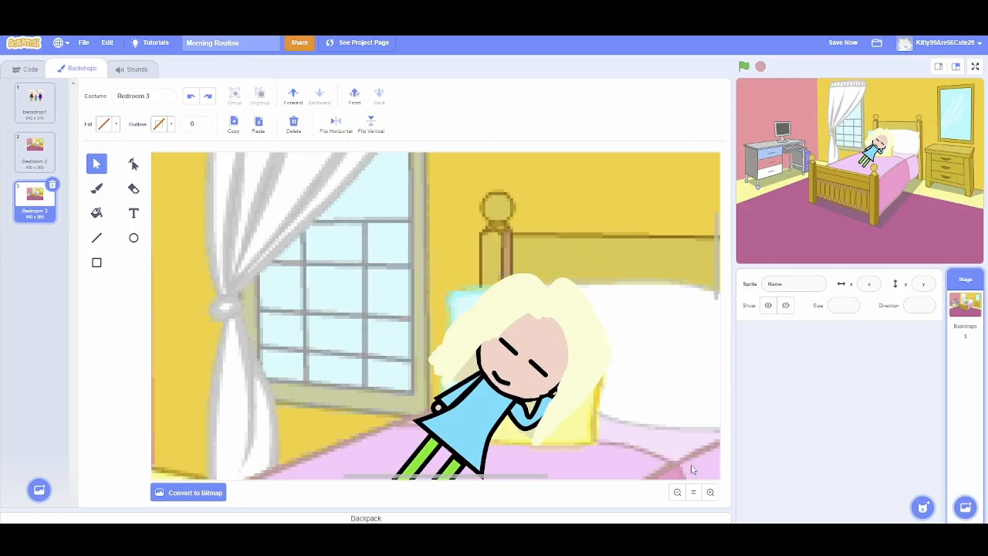
{"action": "left_click", "coordinate": [693, 493]}
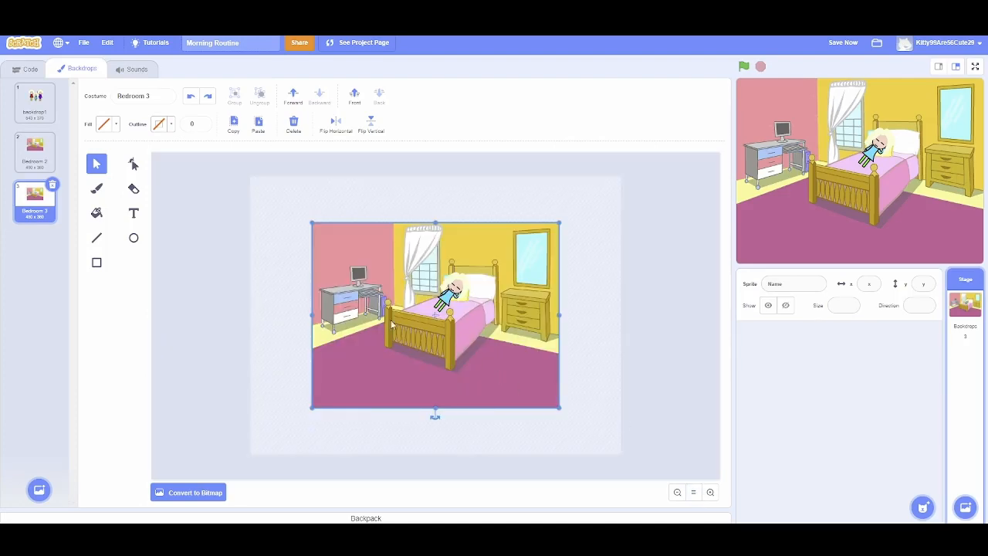
{"action": "left_click", "coordinate": [51, 184]}
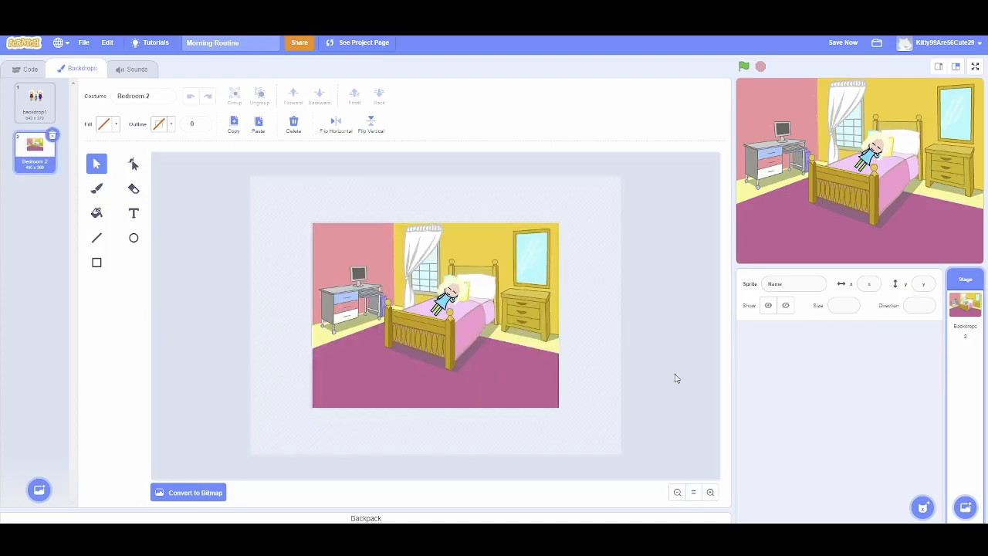
Step: Nudge the girl slightly up and to the right on the bed in Bedroom 2
{"action": "left_click", "coordinate": [710, 492]}
{"action": "left_click", "coordinate": [710, 491]}
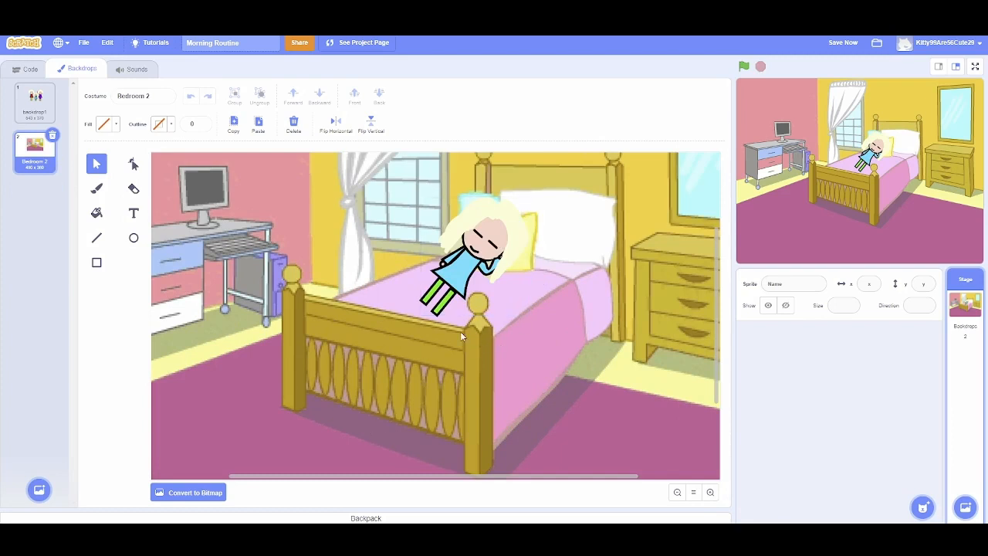
{"action": "mouse_move", "coordinate": [464, 273]}
{"action": "left_mouse_down"}
{"action": "mouse_move", "coordinate": [455, 252]}
{"action": "mouse_move", "coordinate": [469, 270]}
{"action": "left_mouse_up"}
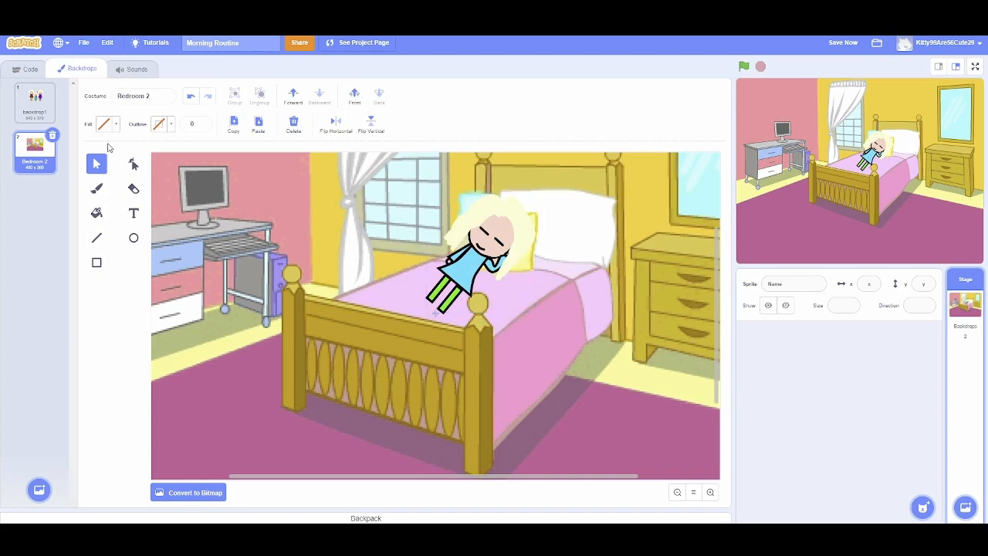
Step: Set the brush fill to the light pink of the blanket by sampling it from the bed beside the girl's legs
{"action": "left_click", "coordinate": [95, 189]}
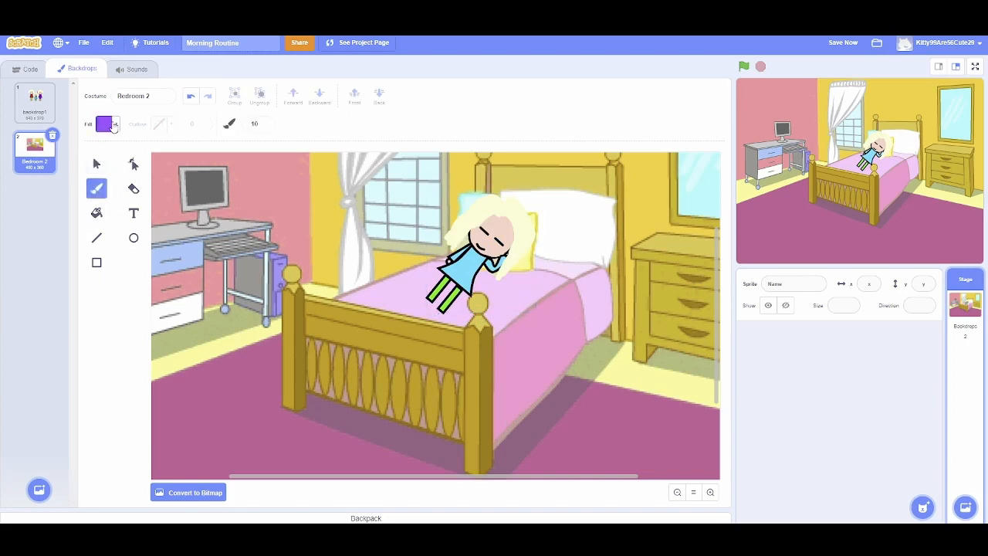
{"action": "left_click", "coordinate": [108, 125]}
{"action": "left_click", "coordinate": [134, 242]}
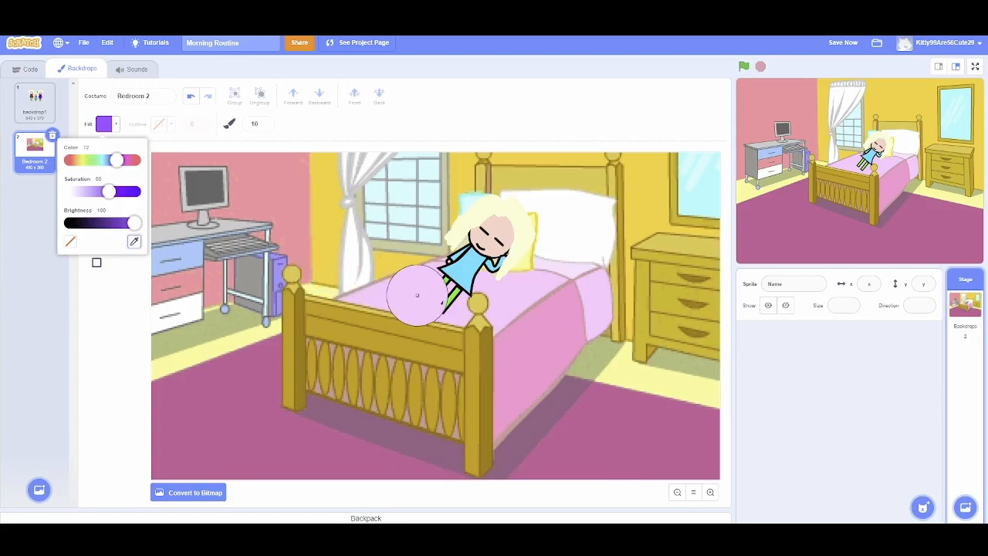
{"action": "left_click", "coordinate": [409, 298]}
{"action": "left_click", "coordinate": [146, 298]}
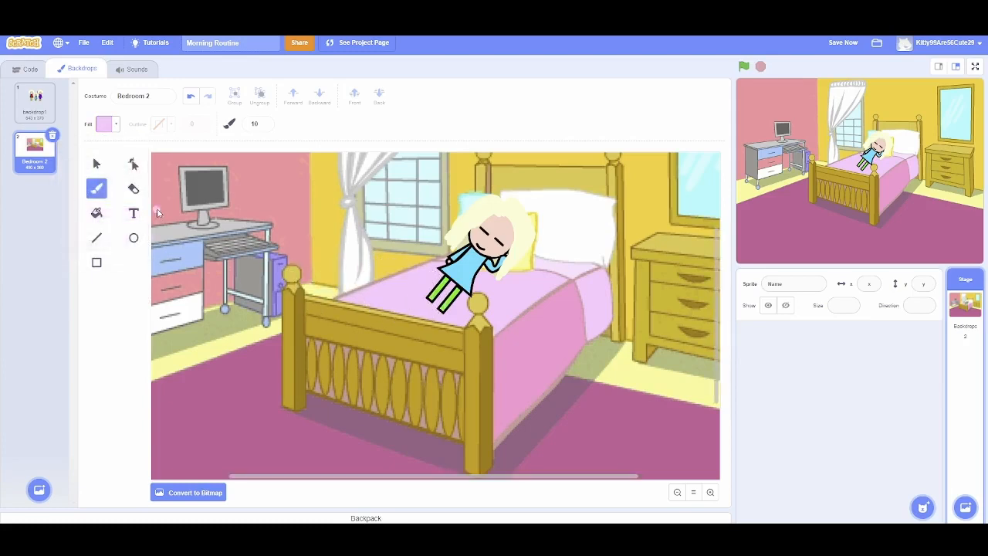
Step: Paint light pink blanket over the girl's body up to her face using a brush size of 45
{"action": "left_click", "coordinate": [264, 125]}
{"action": "key", "text": "BackSpace"}
{"action": "type", "text": "7"}
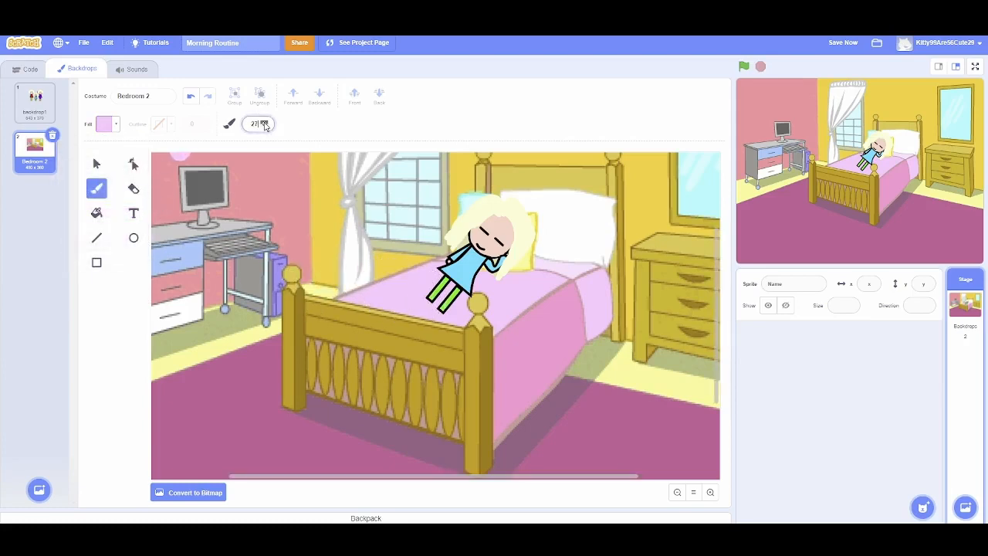
{"action": "key", "text": "BackSpace"}
{"action": "key", "text": "BackSpace"}
{"action": "type", "text": "45"}
{"action": "mouse_move", "coordinate": [446, 303]}
{"action": "left_mouse_down"}
{"action": "mouse_move", "coordinate": [467, 293]}
{"action": "mouse_move", "coordinate": [428, 258]}
{"action": "mouse_move", "coordinate": [495, 289]}
{"action": "mouse_move", "coordinate": [468, 254]}
{"action": "mouse_move", "coordinate": [502, 266]}
{"action": "mouse_move", "coordinate": [457, 253]}
{"action": "mouse_move", "coordinate": [514, 284]}
{"action": "left_mouse_up"}
{"action": "mouse_move", "coordinate": [467, 262]}
{"action": "left_mouse_down"}
{"action": "mouse_move", "coordinate": [429, 255]}
{"action": "mouse_move", "coordinate": [421, 274]}
{"action": "left_mouse_up"}
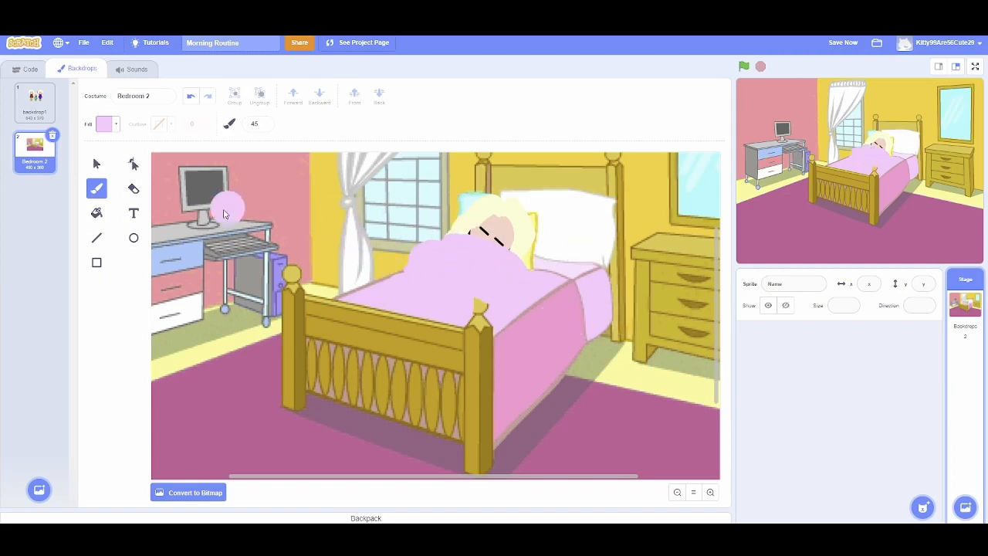
Step: Repaint the covered knob of the front bedpost in gold sampled from its visible part, using a brush size of 19
{"action": "left_click", "coordinate": [110, 129]}
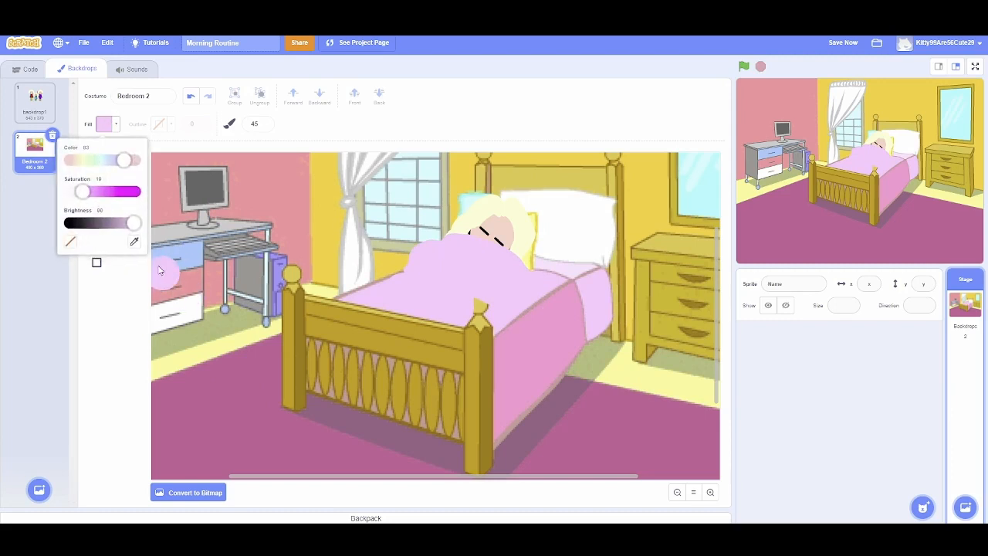
{"action": "left_click", "coordinate": [133, 241]}
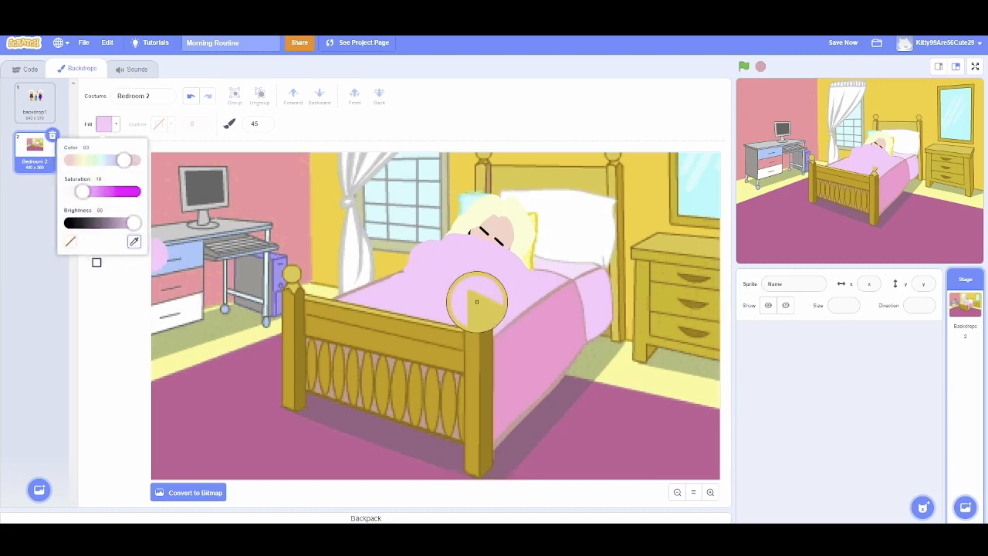
{"action": "left_click", "coordinate": [478, 305]}
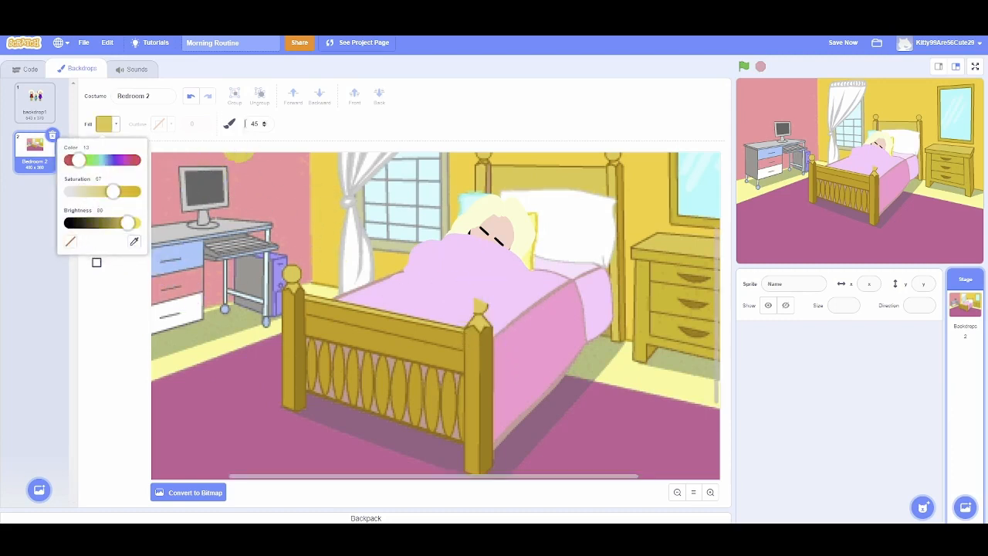
{"action": "double_click", "coordinate": [257, 124]}
{"action": "type", "text": "27"}
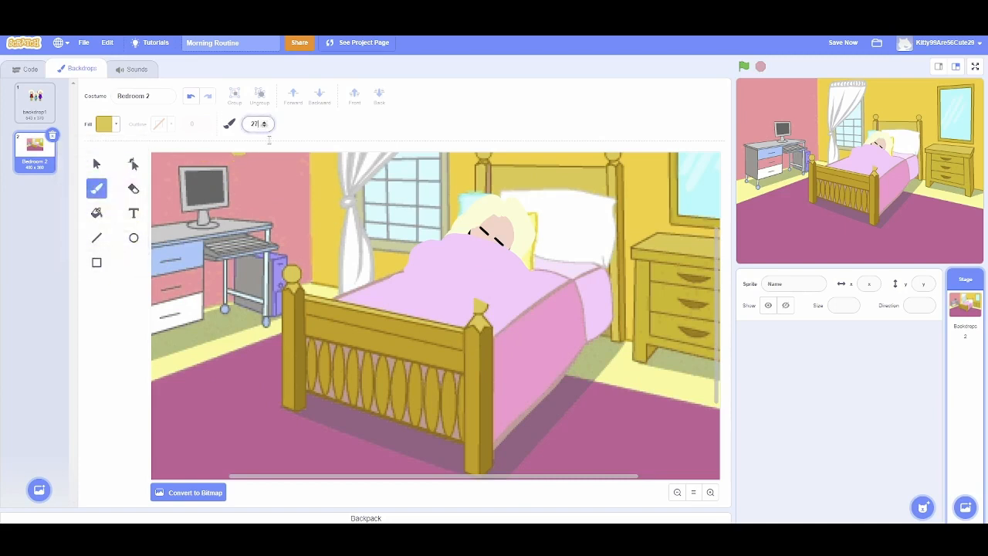
{"action": "left_click", "coordinate": [291, 273]}
{"action": "left_click", "coordinate": [264, 126]}
{"action": "left_click", "coordinate": [478, 306]}
{"action": "left_click", "coordinate": [480, 300]}
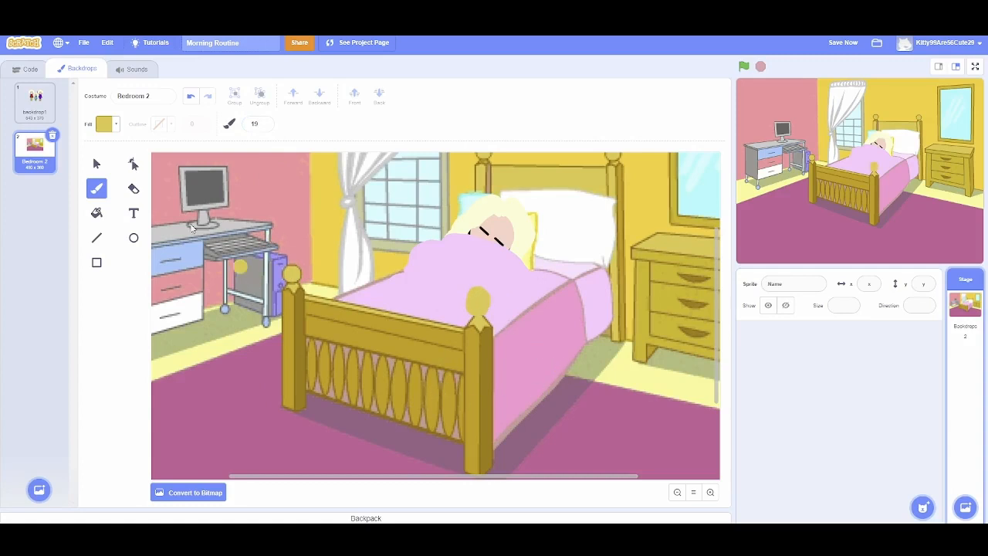
Step: Set the brush to the brown sampled from the outline of the other front bedpost's knob, at size 5
{"action": "left_click", "coordinate": [108, 125]}
{"action": "left_click", "coordinate": [133, 241]}
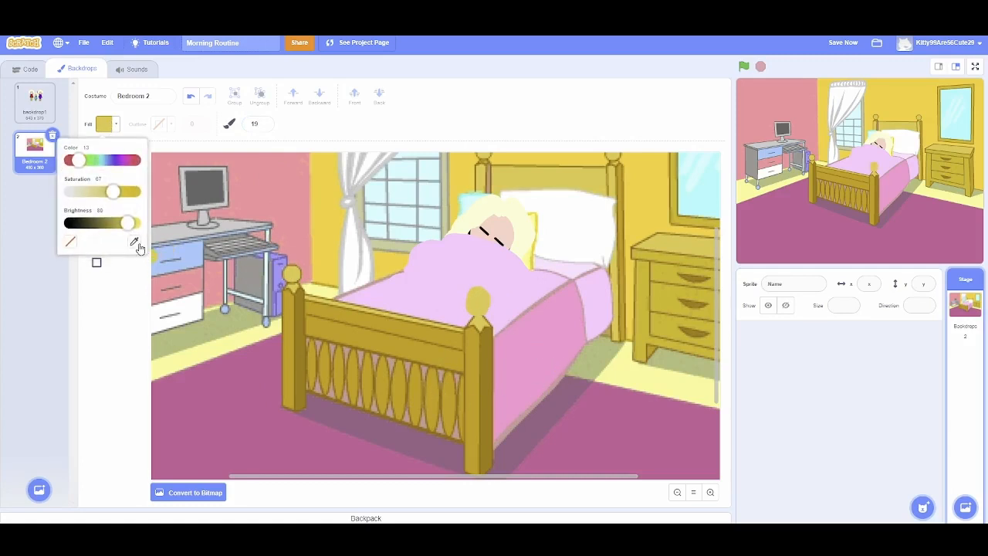
{"action": "left_click", "coordinate": [283, 273]}
{"action": "left_click", "coordinate": [118, 306]}
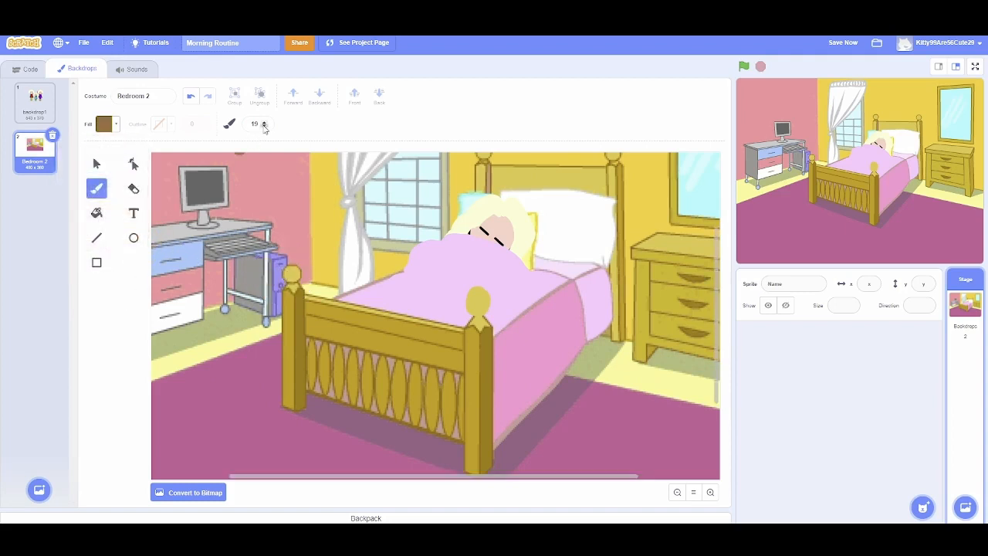
{"action": "left_click", "coordinate": [264, 128]}
{"action": "left_click", "coordinate": [264, 127]}
{"action": "left_click", "coordinate": [264, 127]}
{"action": "left_click", "coordinate": [264, 128]}
{"action": "left_click", "coordinate": [264, 127]}
Step: Draw a brown outline around the repainted gold bedpost knob
{"action": "left_click", "coordinate": [710, 492]}
{"action": "left_click", "coordinate": [710, 492]}
{"action": "left_click_drag", "start_coordinate": [456, 479], "coordinate": [486, 474]}
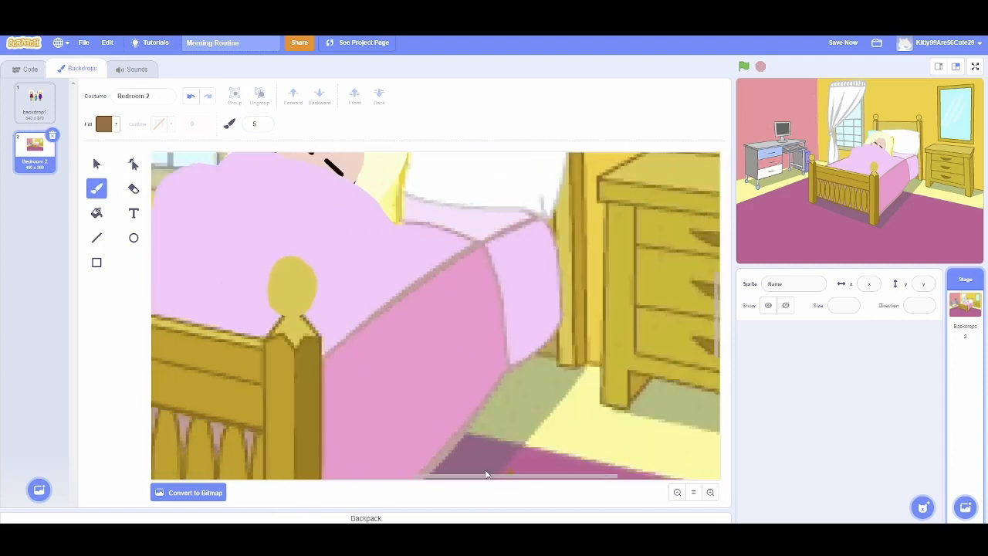
{"action": "left_click", "coordinate": [710, 492]}
{"action": "left_click", "coordinate": [711, 492]}
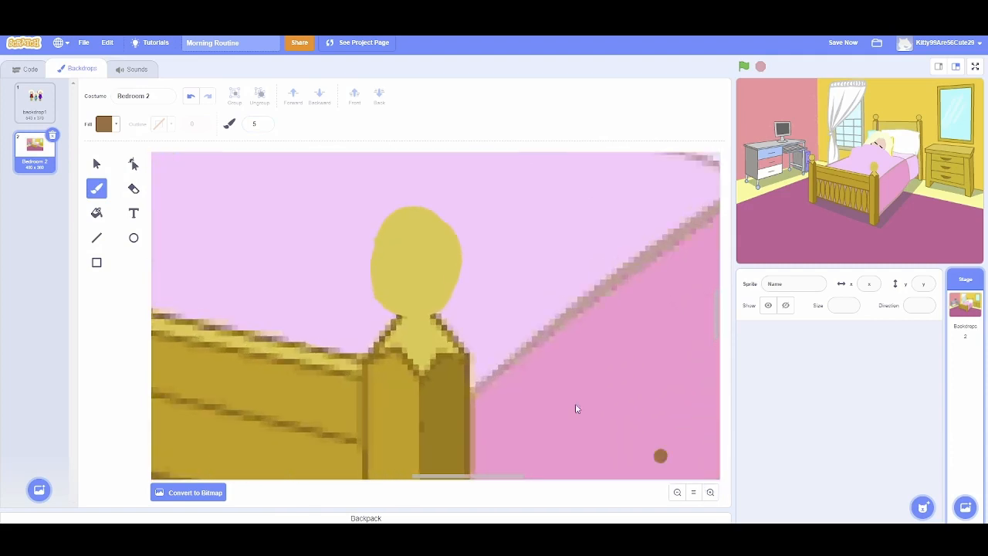
{"action": "mouse_move", "coordinate": [437, 317]}
{"action": "left_mouse_down"}
{"action": "mouse_move", "coordinate": [401, 310]}
{"action": "mouse_move", "coordinate": [376, 283]}
{"action": "mouse_move", "coordinate": [386, 219]}
{"action": "mouse_move", "coordinate": [428, 207]}
{"action": "mouse_move", "coordinate": [456, 244]}
{"action": "mouse_move", "coordinate": [459, 275]}
{"action": "mouse_move", "coordinate": [432, 317]}
{"action": "left_mouse_up"}
{"action": "left_click", "coordinate": [693, 491]}
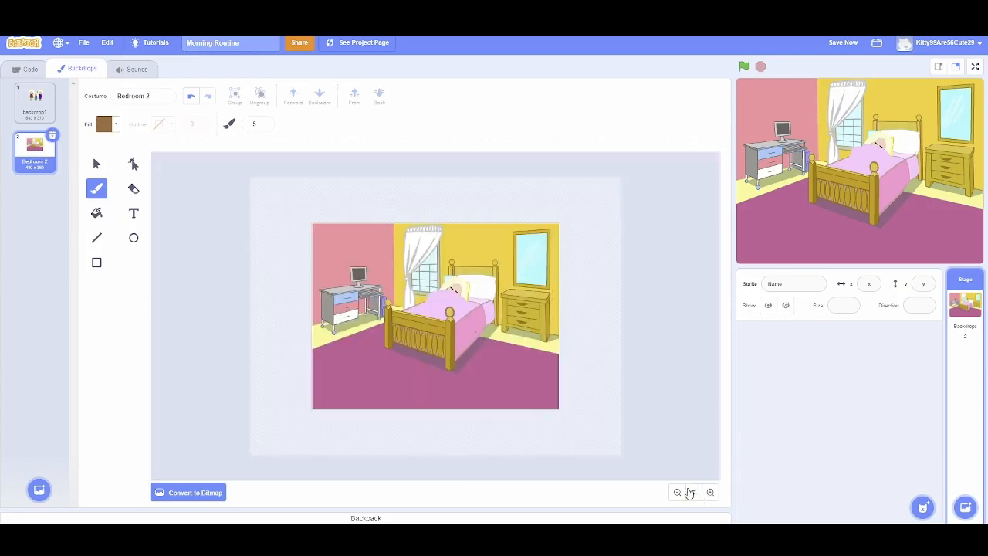
{"action": "left_click", "coordinate": [96, 164]}
{"action": "left_click", "coordinate": [480, 289]}
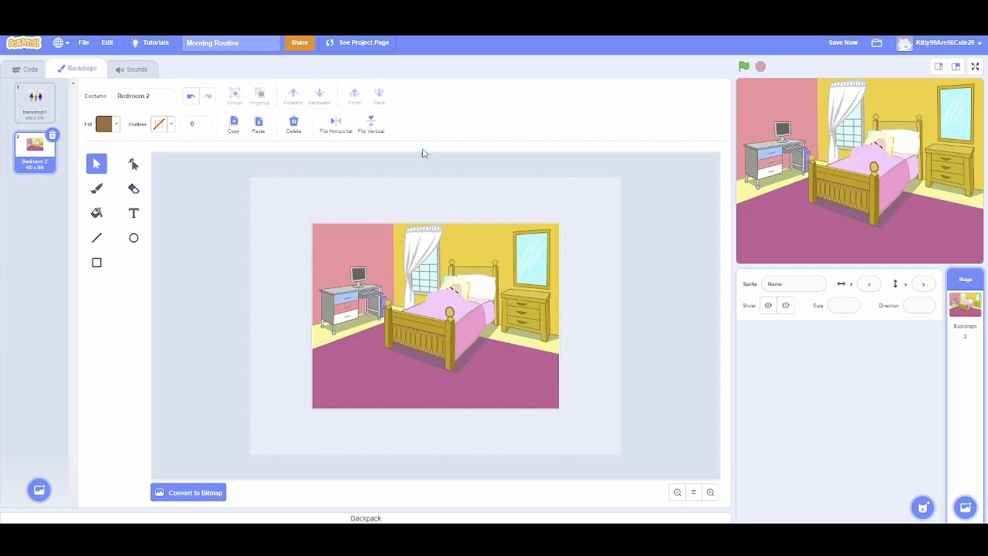
{"action": "left_click", "coordinate": [710, 492]}
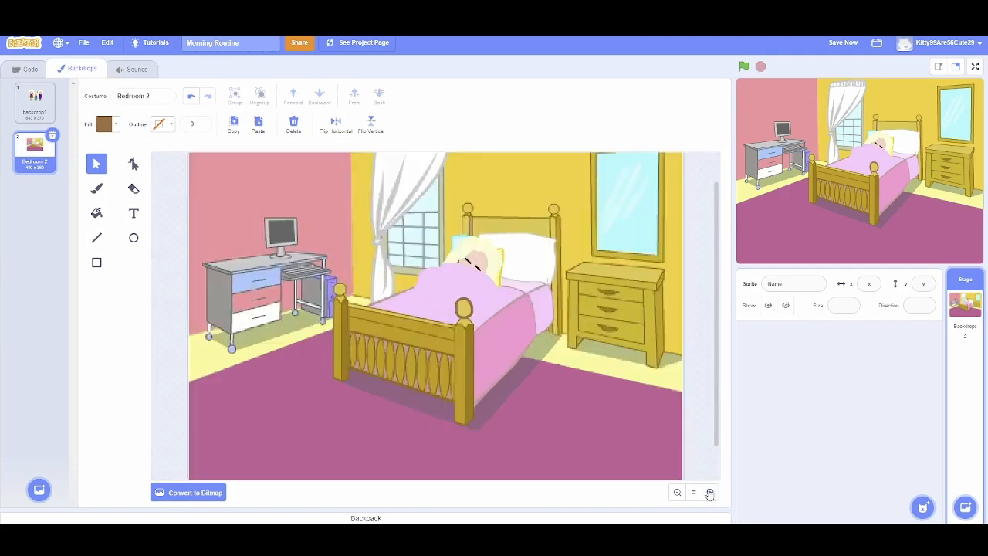
{"action": "left_click", "coordinate": [710, 492]}
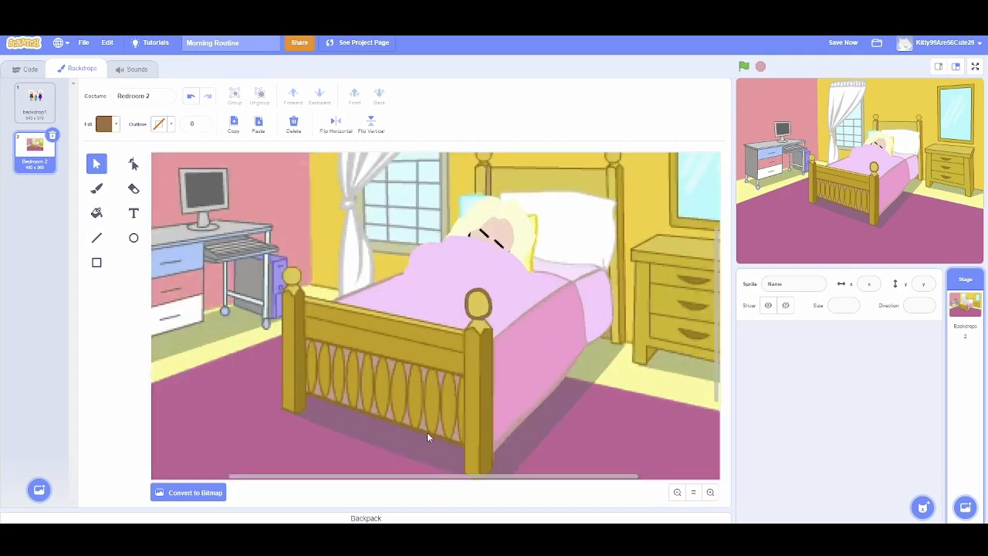
{"action": "left_click", "coordinate": [96, 212]}
{"action": "left_click", "coordinate": [106, 124]}
{"action": "left_click", "coordinate": [254, 348]}
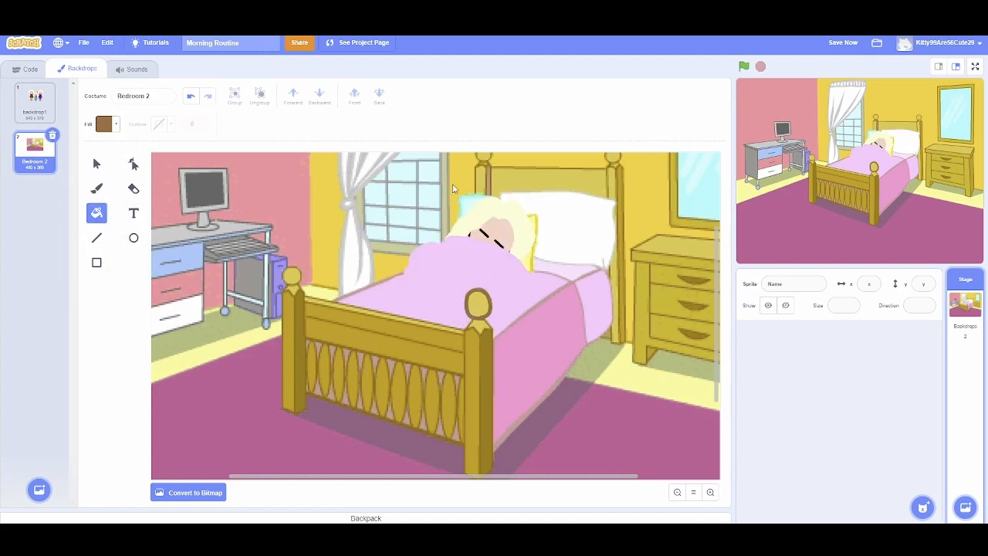
Step: Set the brush fill to a dark purple with a brightness of 52
{"action": "left_click", "coordinate": [96, 187]}
{"action": "left_click", "coordinate": [106, 123]}
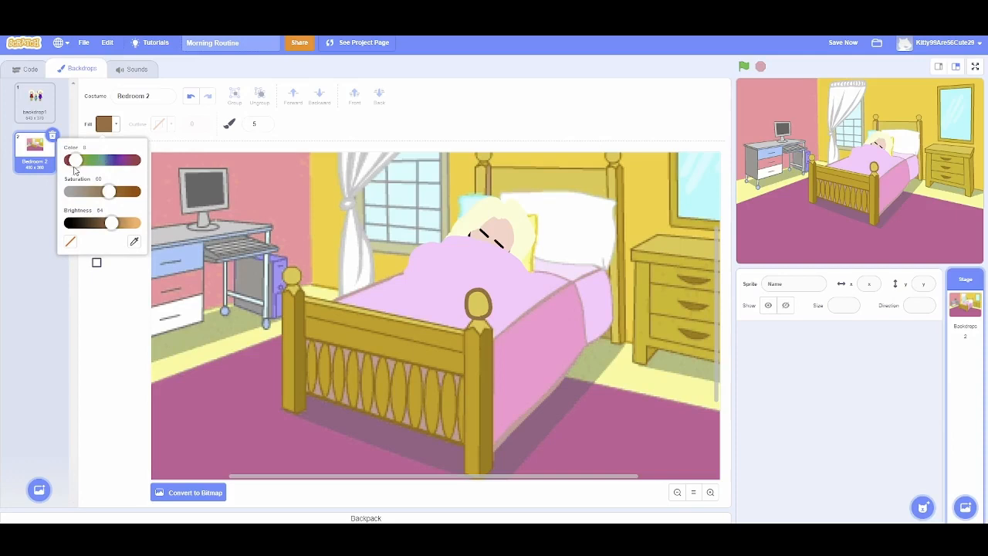
{"action": "left_click_drag", "start_coordinate": [79, 163], "coordinate": [118, 159]}
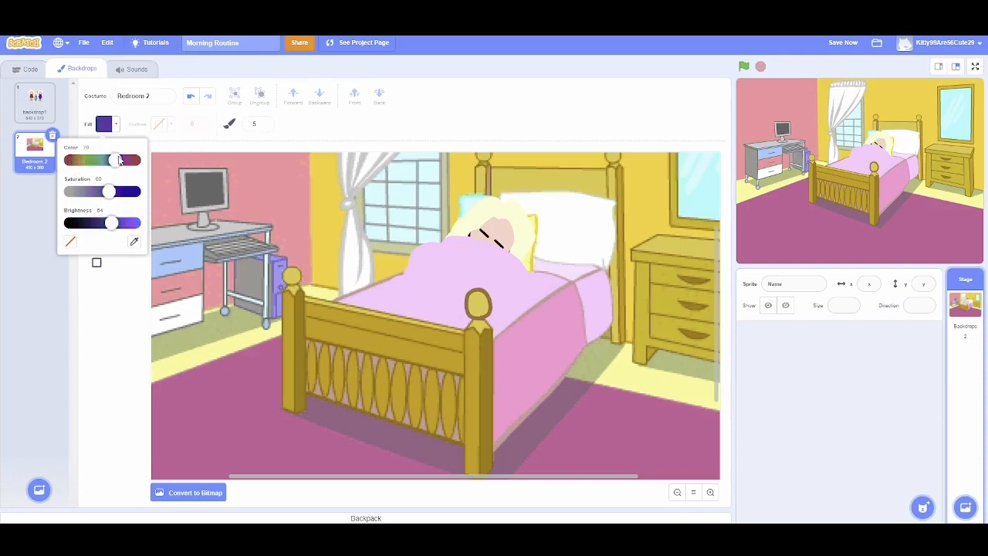
{"action": "left_click_drag", "start_coordinate": [110, 222], "coordinate": [102, 223]}
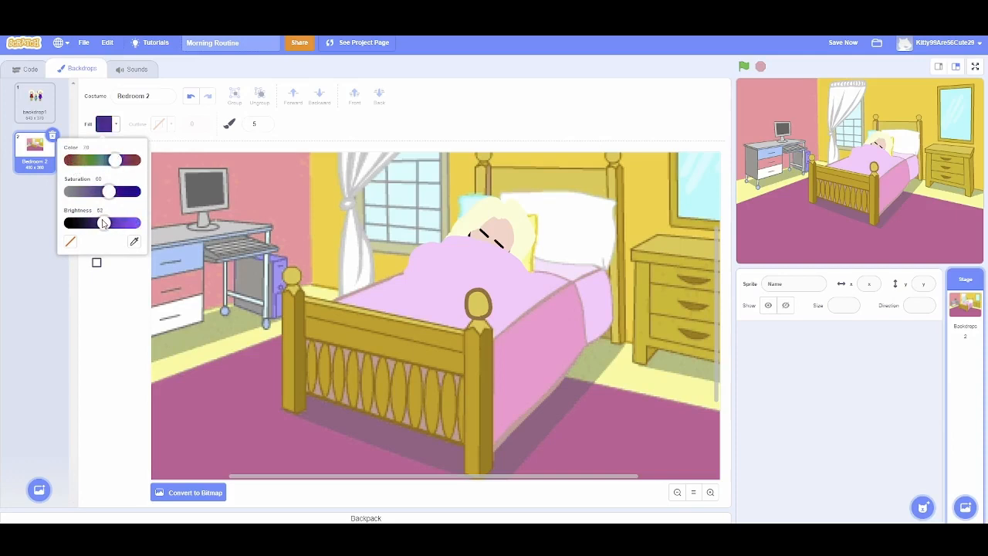
{"action": "left_click", "coordinate": [211, 287]}
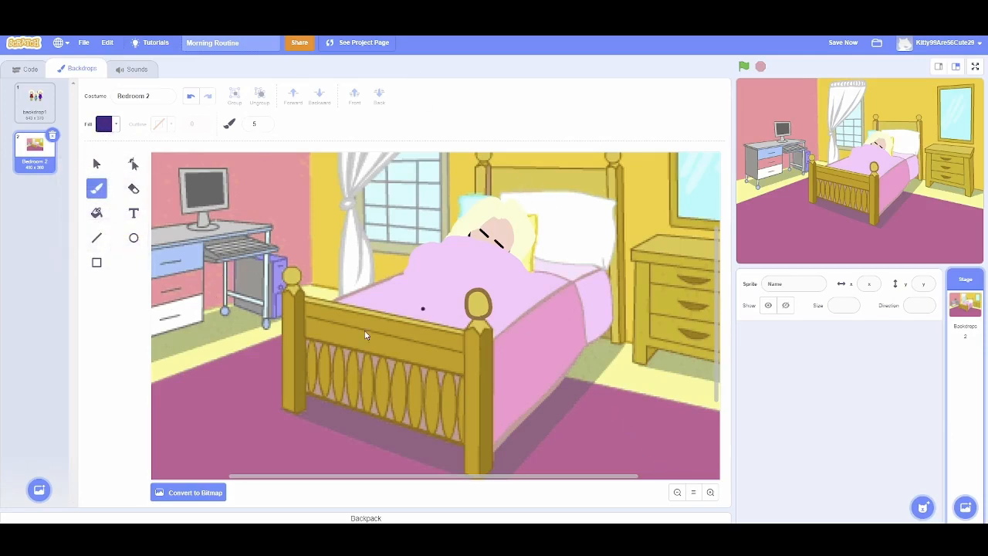
{"action": "left_click", "coordinate": [694, 494]}
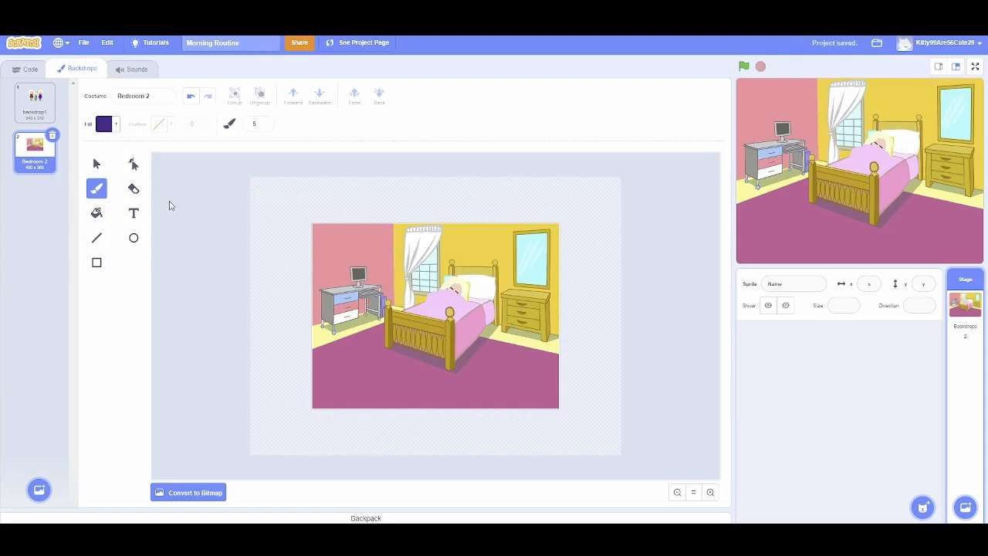
Step: Draw a rectangle without outline over the pink wall, filled with the wall's sampled pink darkened to brightness 76
{"action": "left_click", "coordinate": [110, 124]}
{"action": "left_click", "coordinate": [135, 244]}
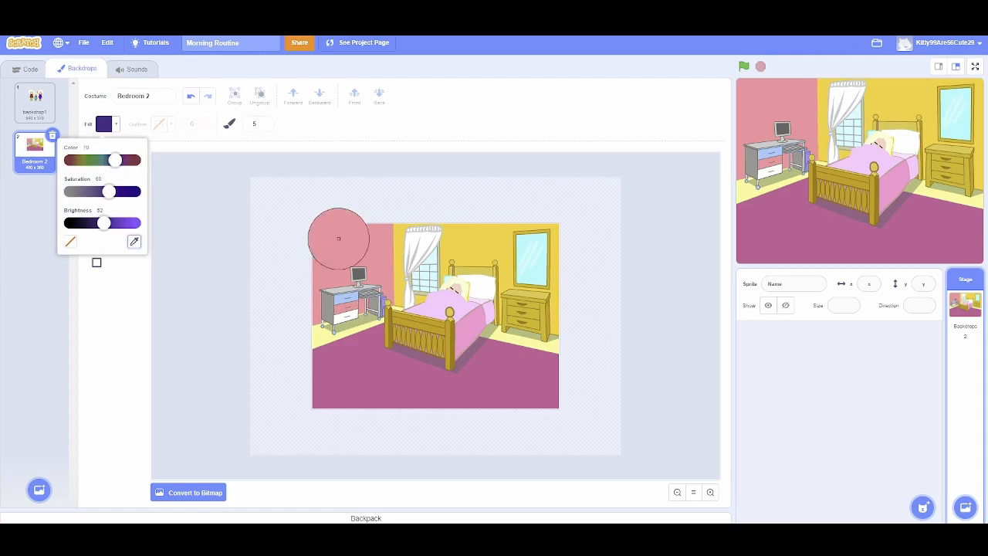
{"action": "left_click", "coordinate": [345, 251]}
{"action": "left_click_drag", "start_coordinate": [129, 228], "coordinate": [119, 227]}
{"action": "left_click", "coordinate": [147, 317]}
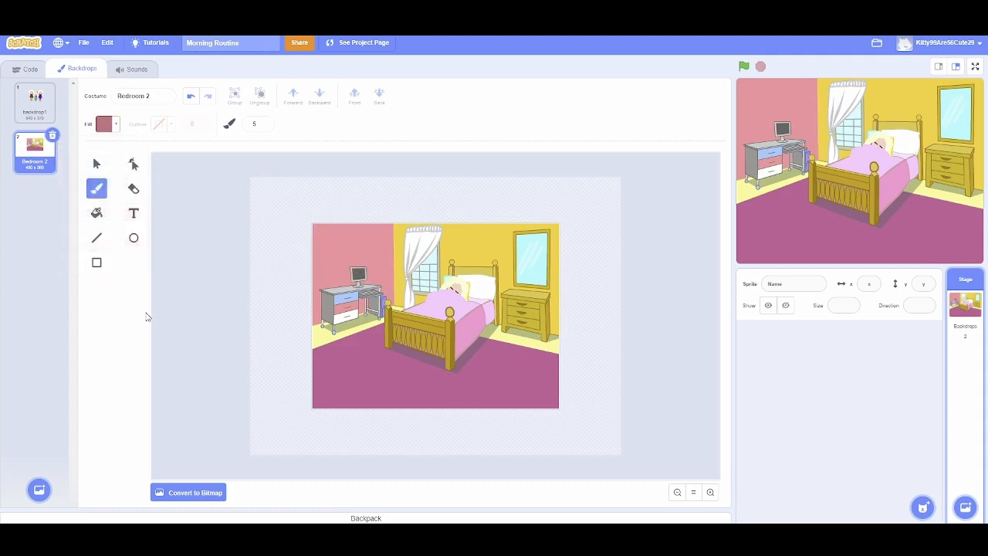
{"action": "left_click", "coordinate": [97, 264]}
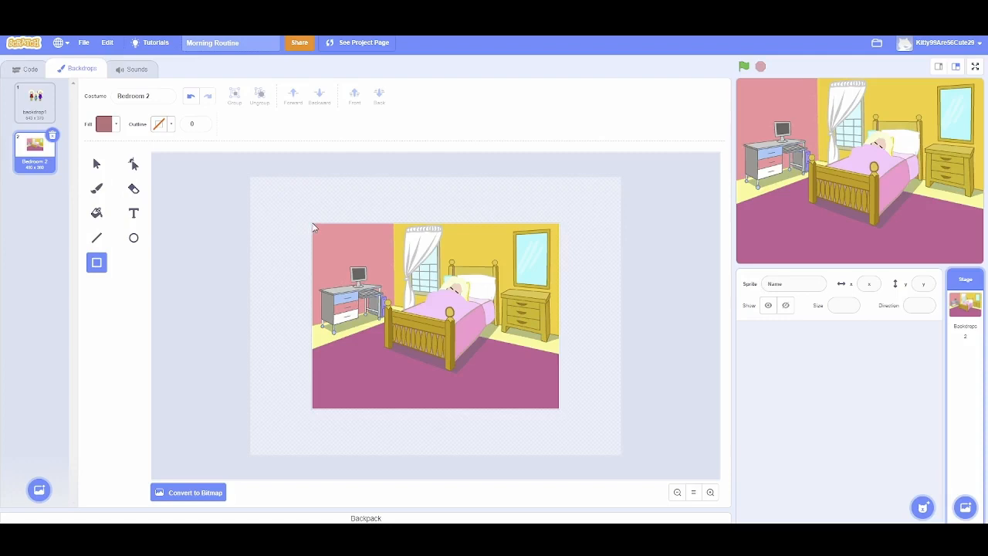
{"action": "left_click_drag", "start_coordinate": [314, 227], "coordinate": [328, 328]}
{"action": "left_click_drag", "start_coordinate": [338, 276], "coordinate": [397, 272]}
Step: Raise the dark pink rectangle's lower corner beside the yellow wall to slant its base, and move the shape off the backdrop beside the mirror wall
{"action": "left_click", "coordinate": [134, 164]}
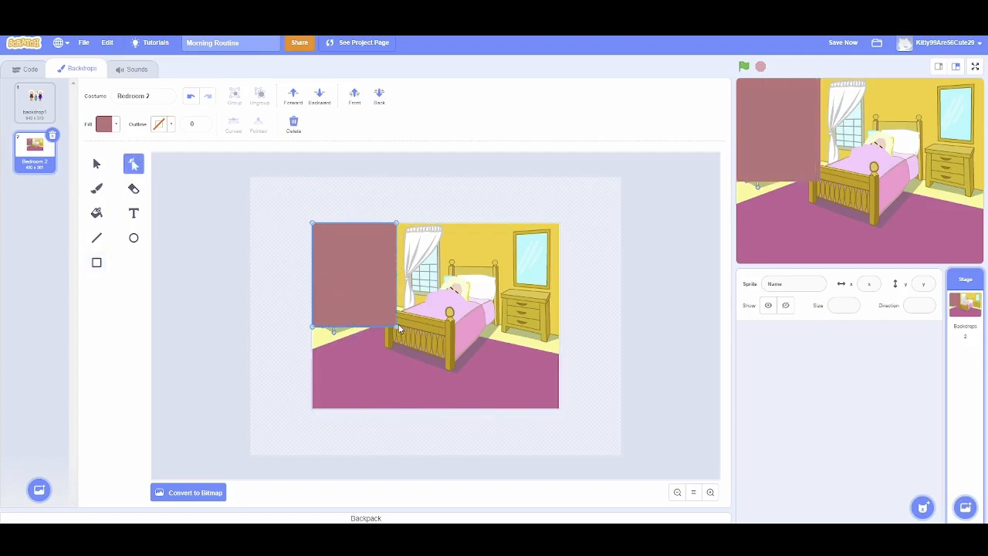
{"action": "left_click_drag", "start_coordinate": [397, 327], "coordinate": [395, 306]}
{"action": "left_click", "coordinate": [269, 324]}
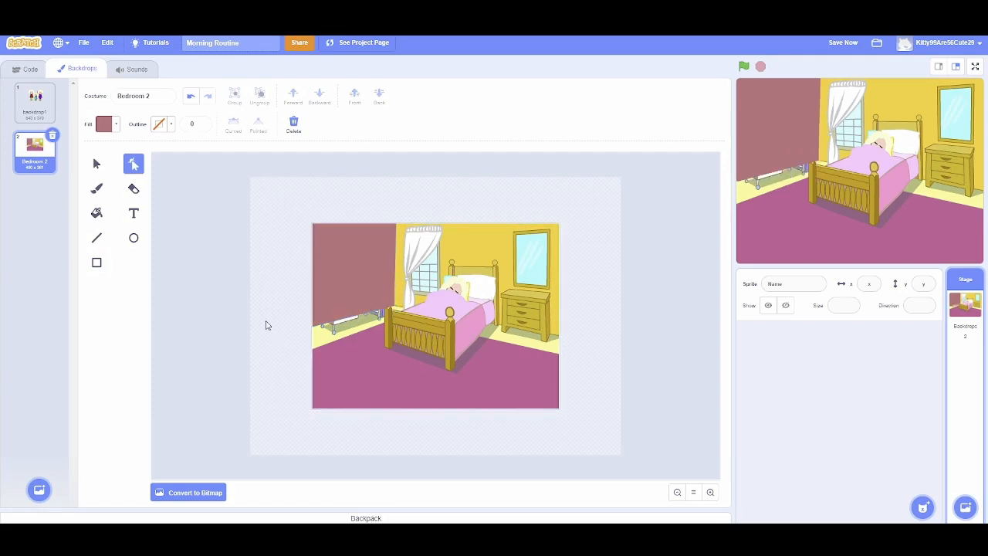
{"action": "left_click", "coordinate": [350, 285]}
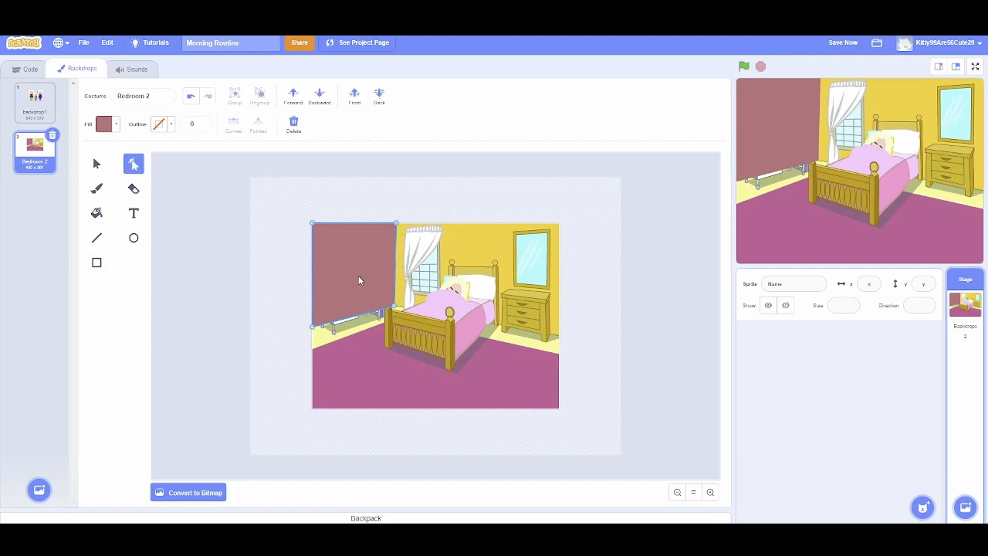
{"action": "left_click_drag", "start_coordinate": [358, 275], "coordinate": [604, 303]}
{"action": "left_click", "coordinate": [567, 216]}
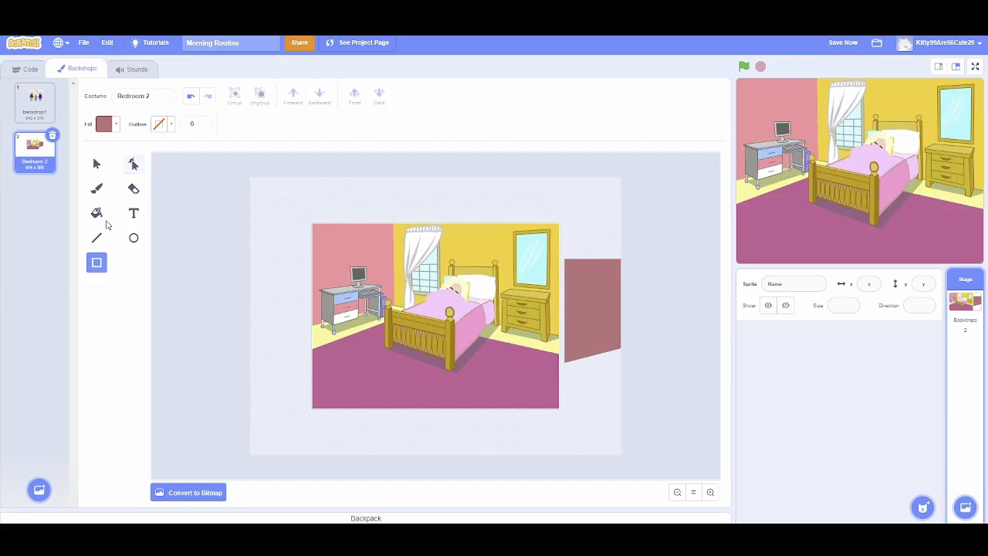
Step: Set the rectangle fill to the yellow sampled from the wall above the bed, darkened to brightness 82
{"action": "left_click", "coordinate": [106, 125]}
{"action": "left_click", "coordinate": [134, 260]}
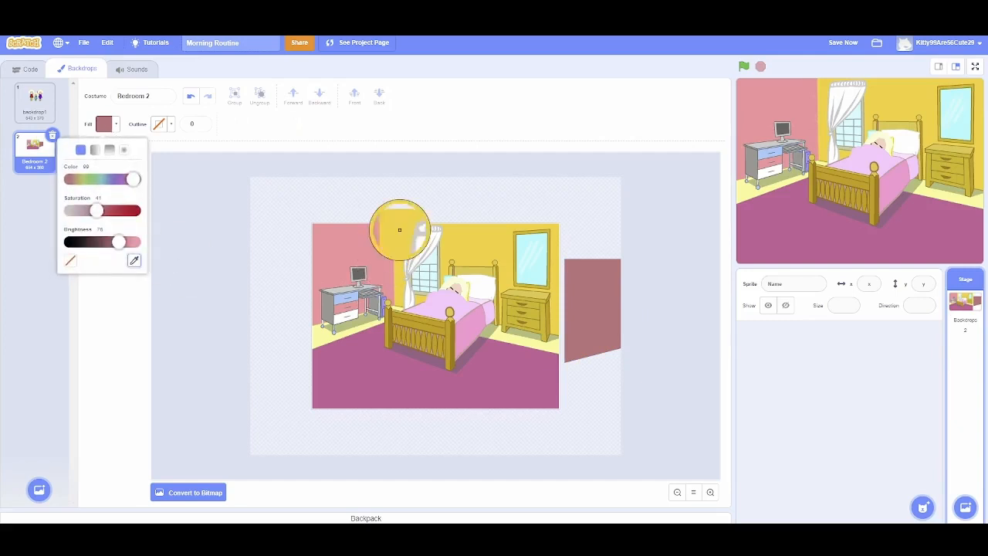
{"action": "left_click", "coordinate": [455, 243]}
{"action": "left_click", "coordinate": [93, 312]}
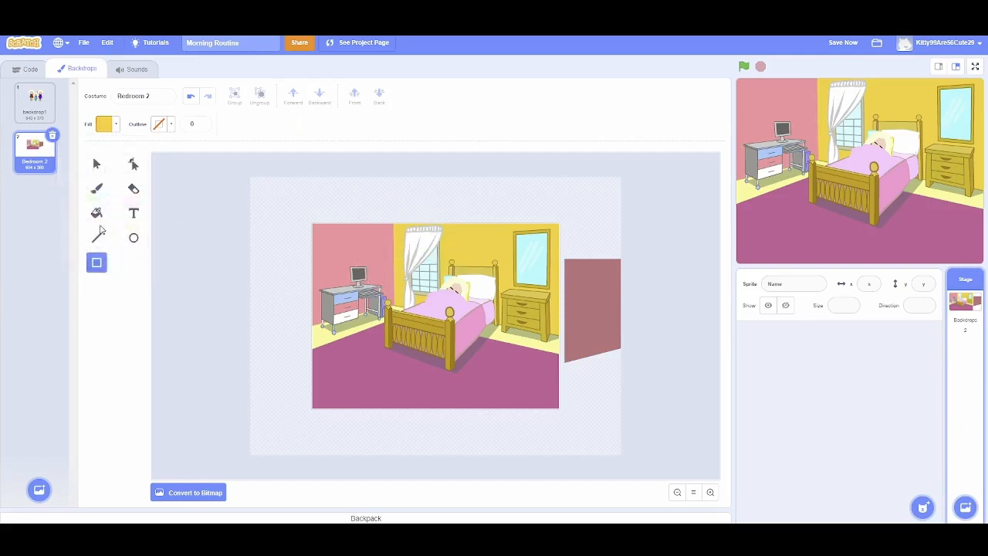
{"action": "left_click", "coordinate": [105, 125]}
{"action": "left_click_drag", "start_coordinate": [133, 242], "coordinate": [122, 247]}
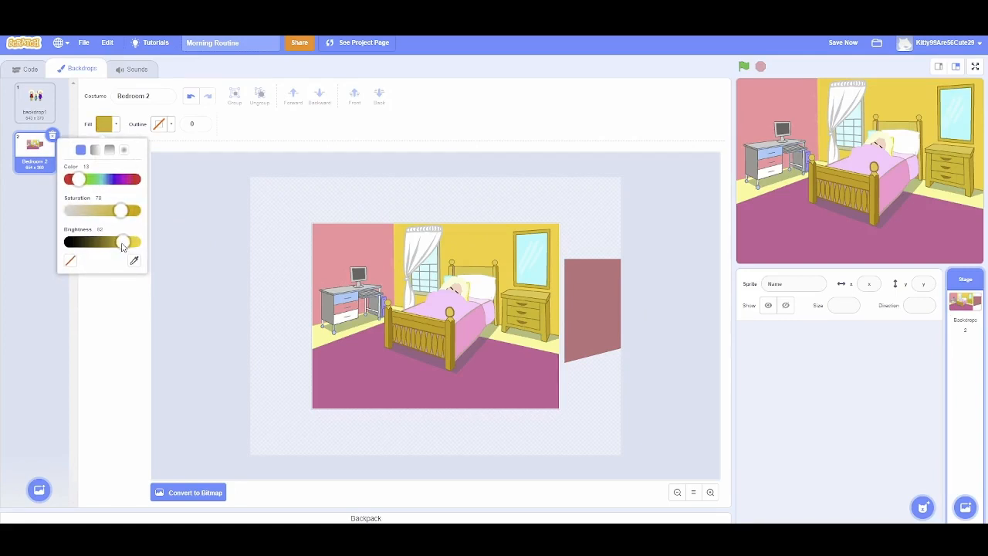
{"action": "left_click", "coordinate": [123, 286]}
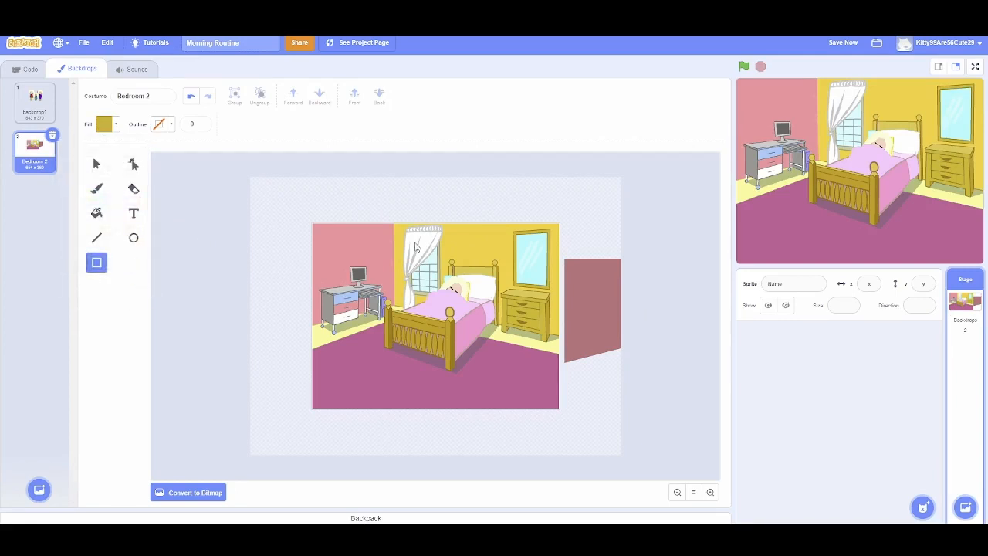
Step: Draw a dark yellow rectangle over the whole yellow wall, from the pink wall to the backdrop's far edge and down to the floor
{"action": "left_click_drag", "start_coordinate": [394, 224], "coordinate": [449, 310]}
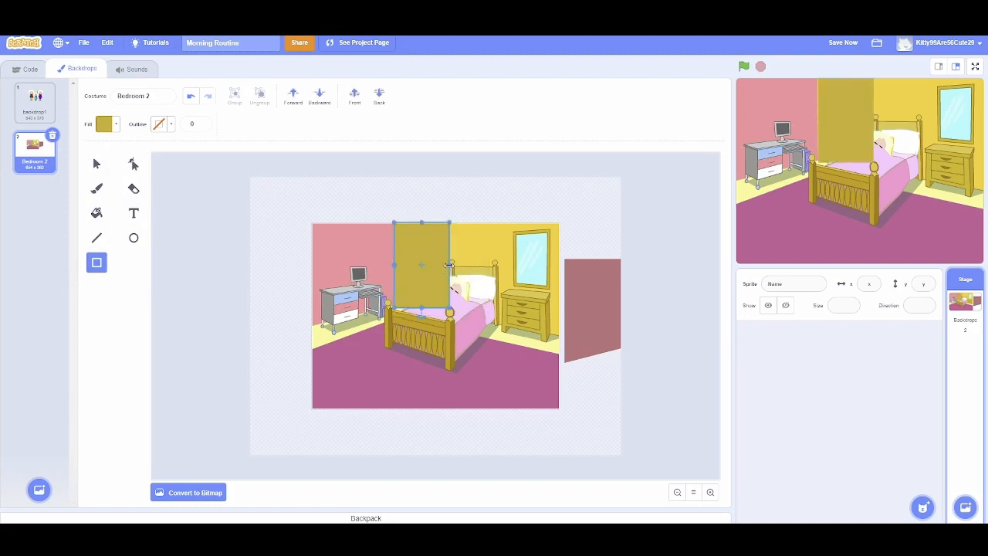
{"action": "left_click_drag", "start_coordinate": [448, 264], "coordinate": [558, 264]}
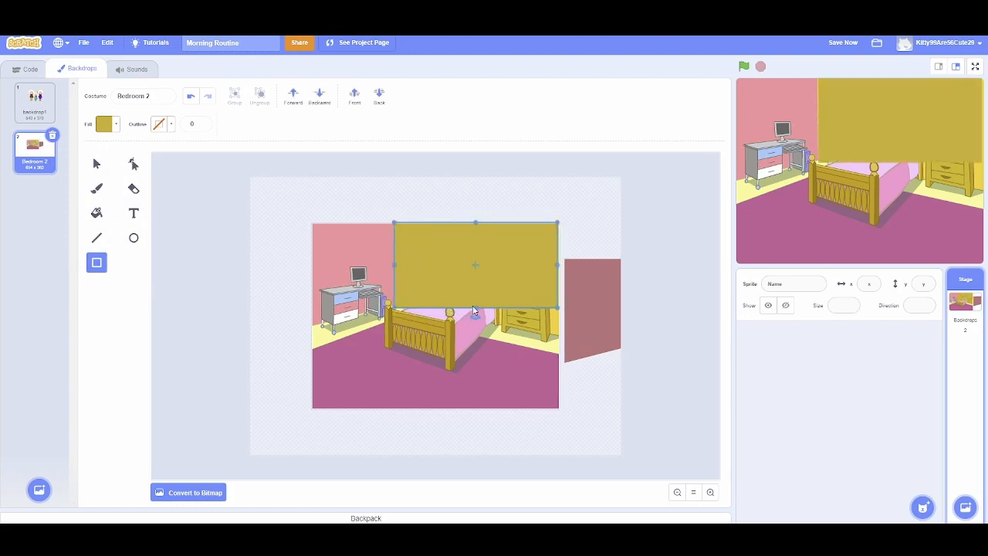
{"action": "left_click_drag", "start_coordinate": [474, 306], "coordinate": [474, 336]}
Step: Raise the dark yellow rectangle's lower corner beside the pink wall to slant its base, and move the shape past the backdrop's lower corner
{"action": "left_click", "coordinate": [132, 164]}
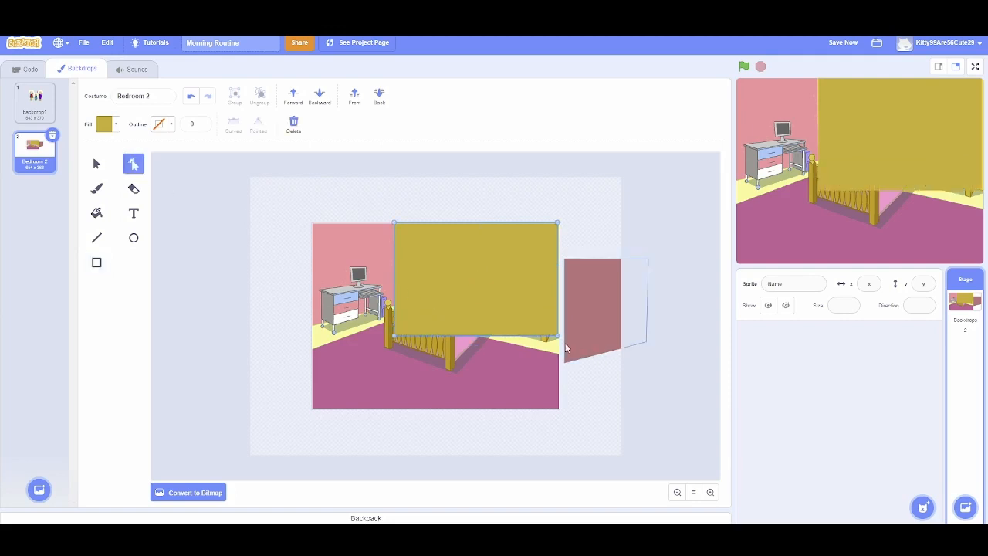
{"action": "left_click_drag", "start_coordinate": [558, 337], "coordinate": [562, 341]}
{"action": "key", "text": "ctrl+z"}
{"action": "left_click", "coordinate": [419, 338]}
{"action": "left_click_drag", "start_coordinate": [394, 337], "coordinate": [393, 307]}
{"action": "left_click_drag", "start_coordinate": [556, 223], "coordinate": [558, 224]}
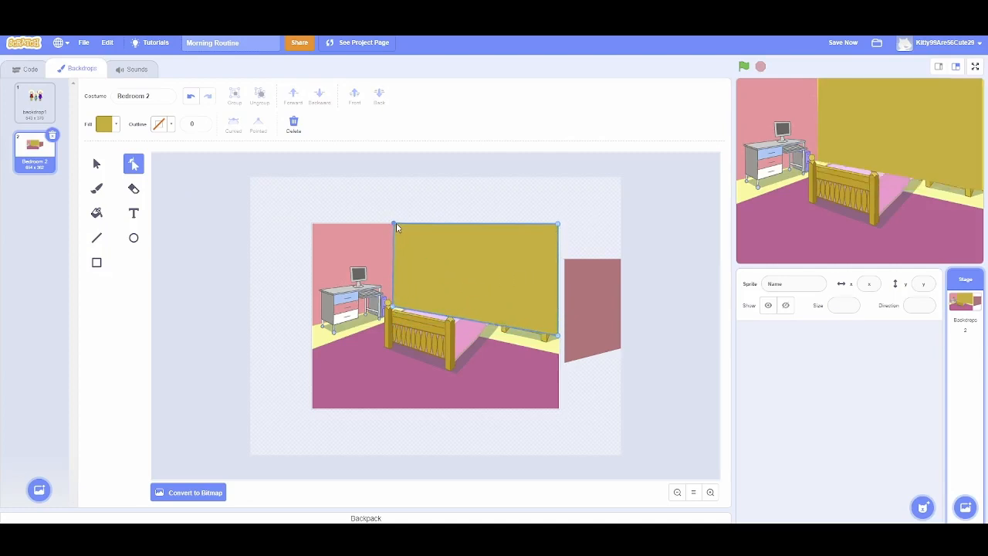
{"action": "left_click", "coordinate": [419, 196]}
{"action": "left_click_drag", "start_coordinate": [469, 288], "coordinate": [661, 453]}
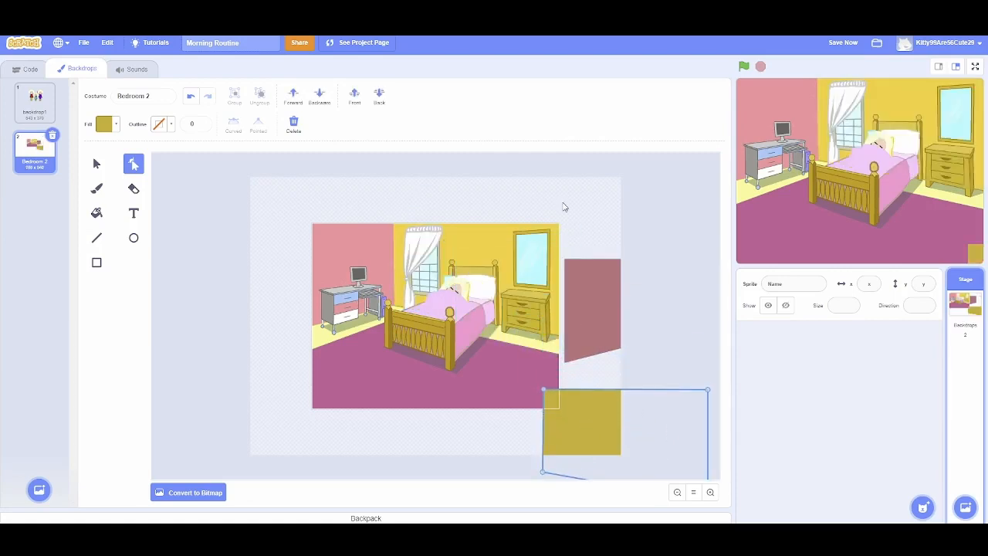
{"action": "left_click", "coordinate": [562, 205]}
Step: Set the fill to the pale yellow sampled from the floor beside the dresser, darkened to brightness 84
{"action": "left_click", "coordinate": [108, 124]}
{"action": "left_click", "coordinate": [134, 260]}
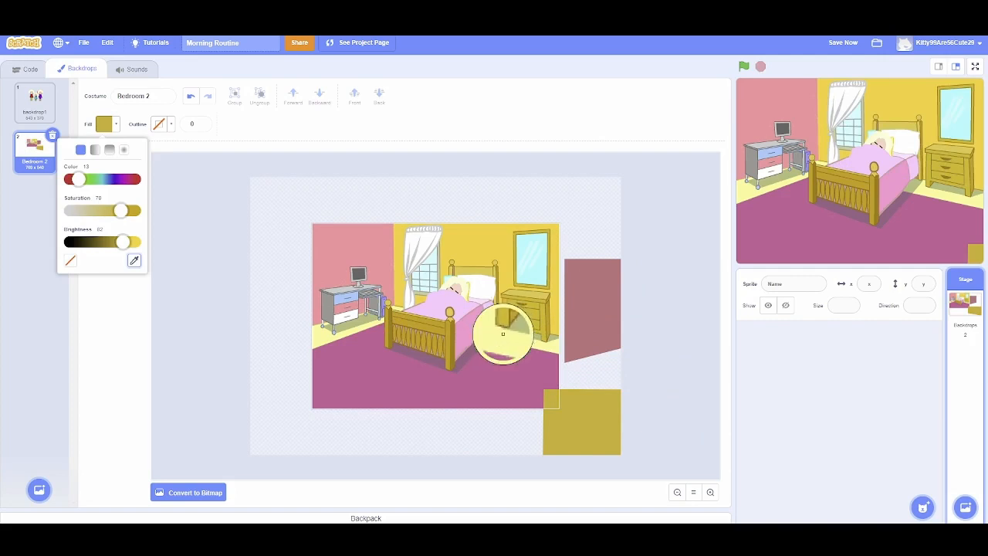
{"action": "left_click", "coordinate": [502, 339]}
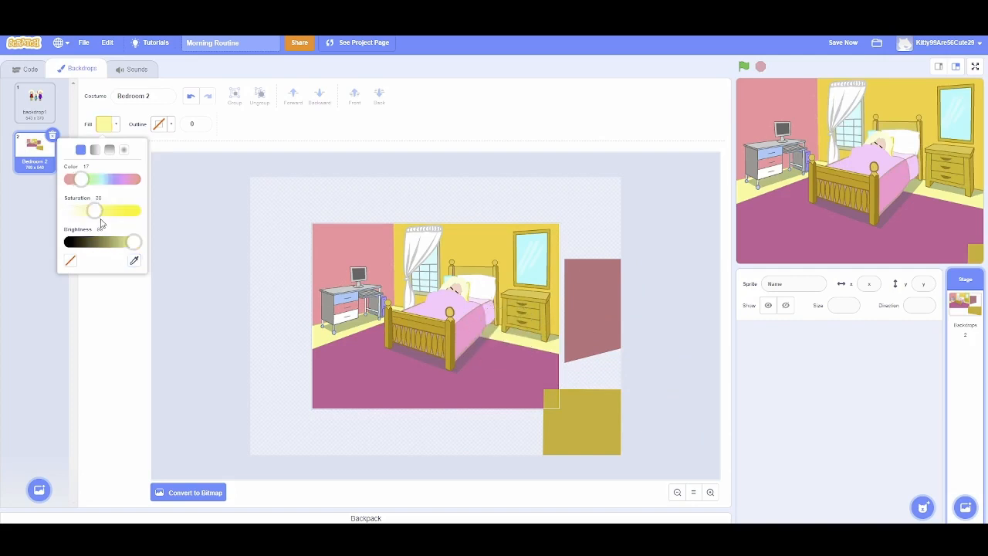
{"action": "left_click_drag", "start_coordinate": [134, 244], "coordinate": [124, 246]}
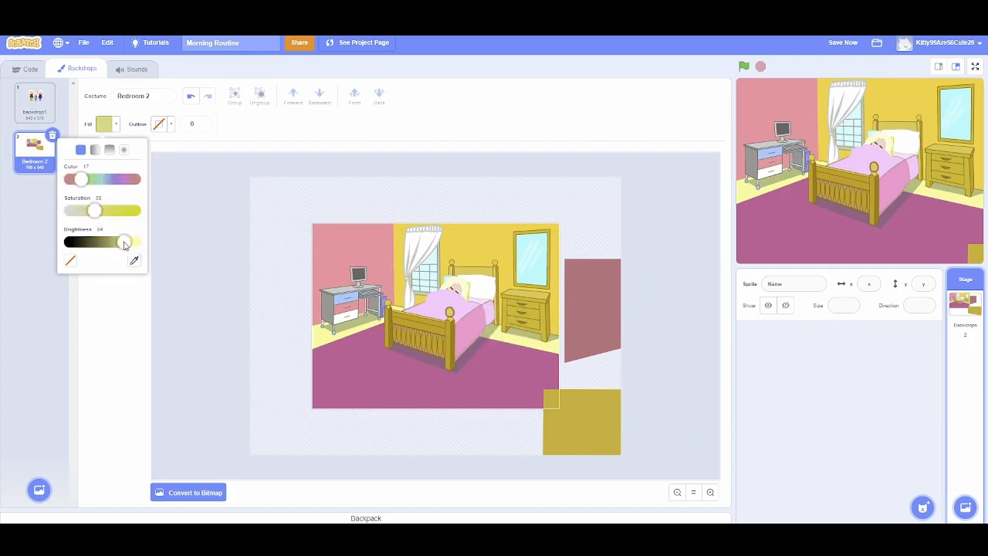
{"action": "left_click", "coordinate": [121, 333]}
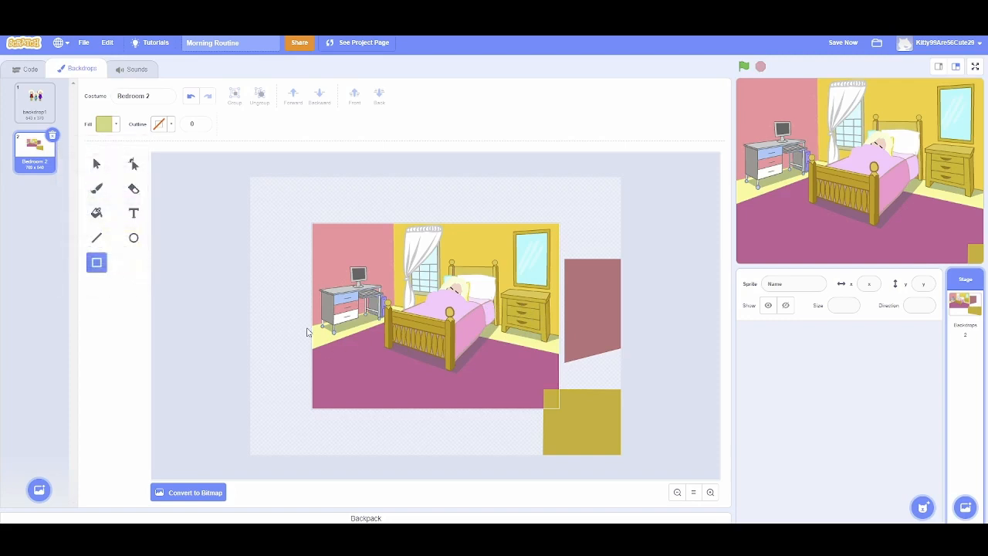
Step: Draw a pale green-yellow rectangle over the floor strip under the desk and rotate it to match the strip's slant
{"action": "left_click_drag", "start_coordinate": [308, 330], "coordinate": [316, 354]}
{"action": "left_click_drag", "start_coordinate": [366, 350], "coordinate": [349, 325]}
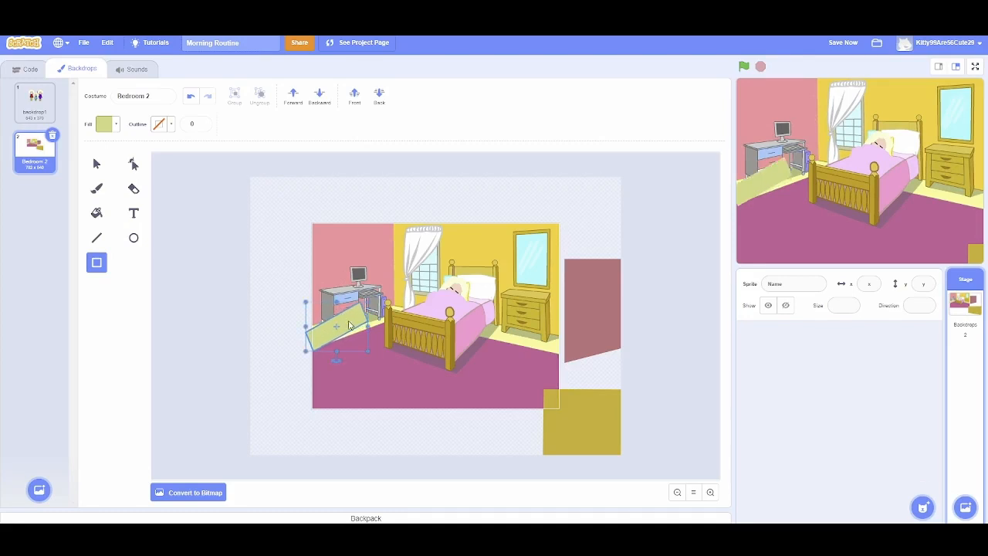
{"action": "mouse_move", "coordinate": [336, 360]}
{"action": "left_mouse_down"}
{"action": "mouse_move", "coordinate": [336, 316]}
{"action": "mouse_move", "coordinate": [341, 347]}
{"action": "left_mouse_up"}
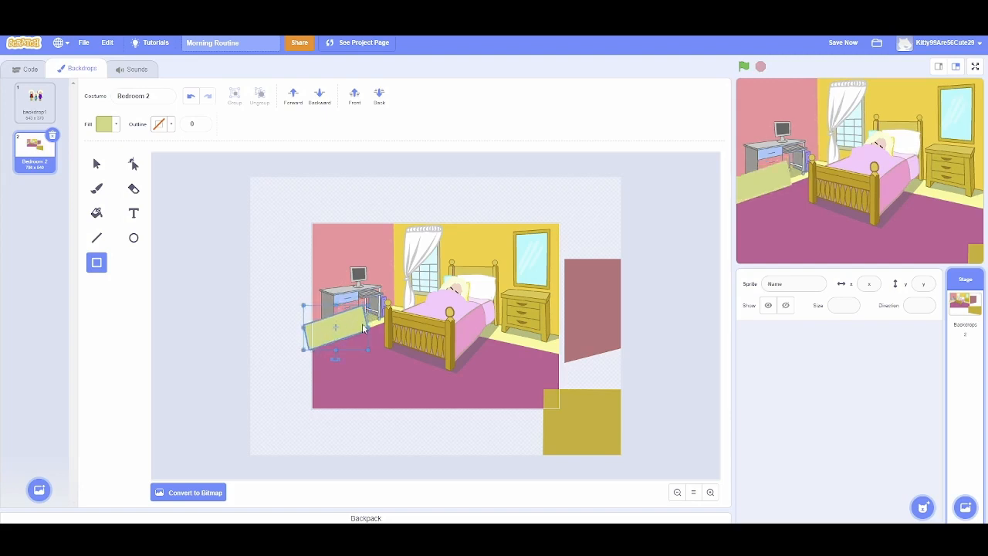
Step: Reshape the end corners of the strip under the desk so it reaches past the bed's footboard post
{"action": "left_click", "coordinate": [134, 163]}
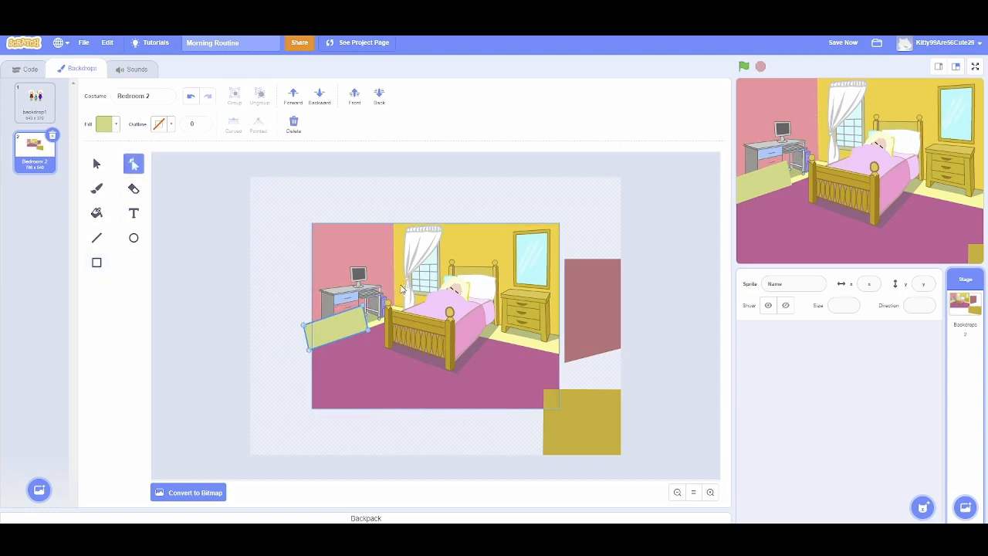
{"action": "left_click_drag", "start_coordinate": [369, 307], "coordinate": [402, 309]}
{"action": "left_click", "coordinate": [358, 312]}
{"action": "left_click", "coordinate": [366, 309]}
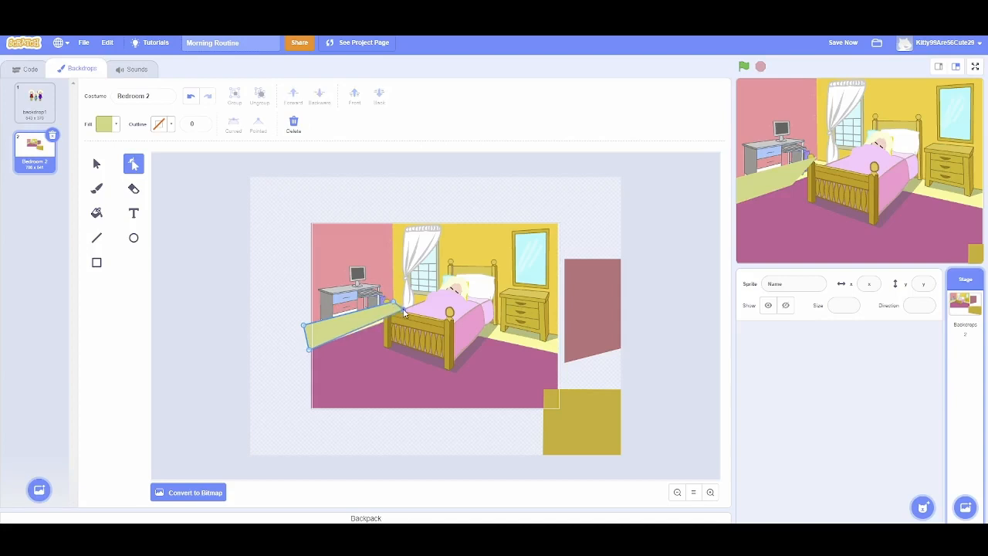
{"action": "mouse_move", "coordinate": [406, 311]}
{"action": "left_mouse_down"}
{"action": "mouse_move", "coordinate": [393, 302]}
{"action": "mouse_move", "coordinate": [402, 318]}
{"action": "left_mouse_up"}
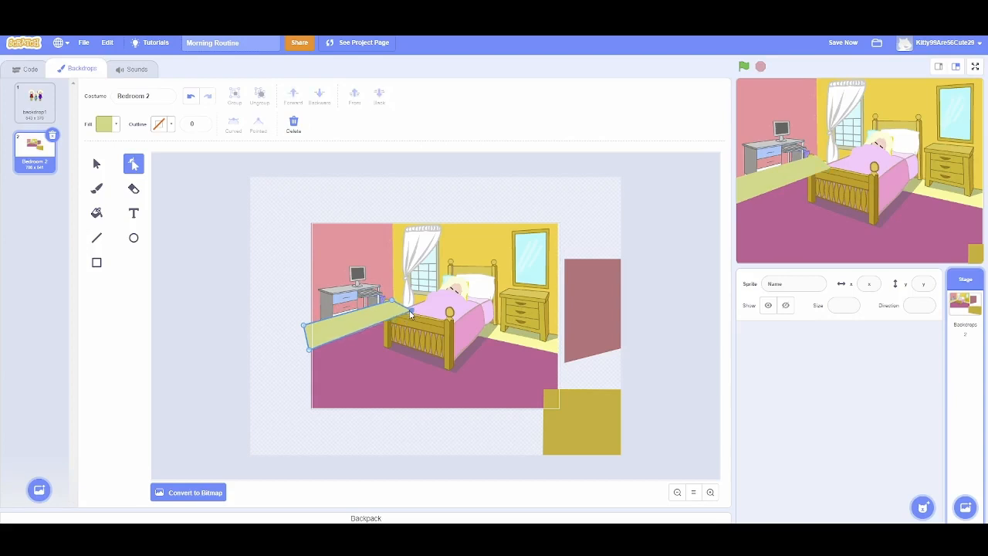
{"action": "left_click", "coordinate": [402, 364]}
Step: Duplicate the floor strip under the dresser and reshape the copy's corners to fit between the bed and the backdrop's edge
{"action": "left_click", "coordinate": [357, 332]}
{"action": "left_click_drag", "start_coordinate": [357, 327], "coordinate": [540, 364]}
{"action": "left_click_drag", "start_coordinate": [475, 368], "coordinate": [488, 320]}
{"action": "left_click_drag", "start_coordinate": [480, 390], "coordinate": [476, 336]}
{"action": "left_click_drag", "start_coordinate": [584, 352], "coordinate": [558, 335]}
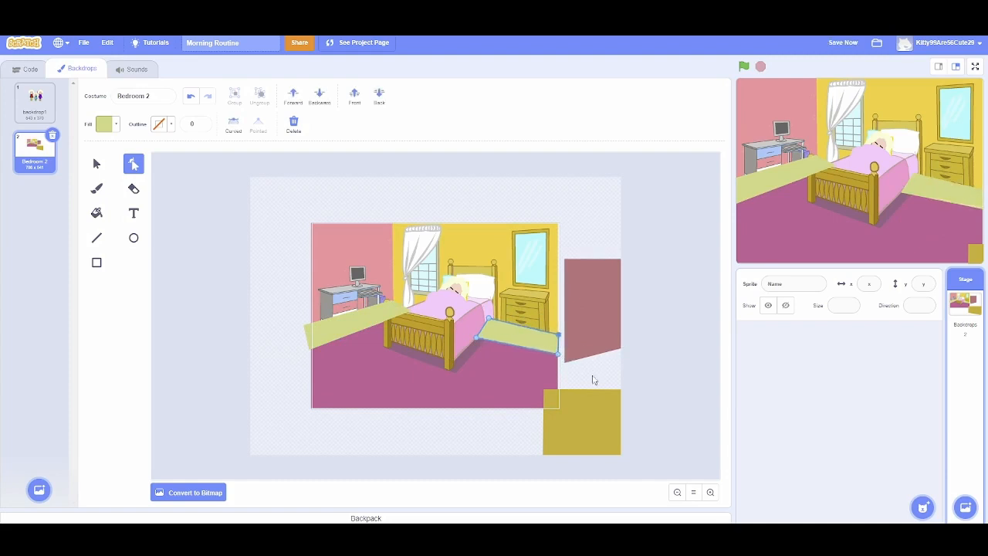
{"action": "left_click", "coordinate": [594, 381]}
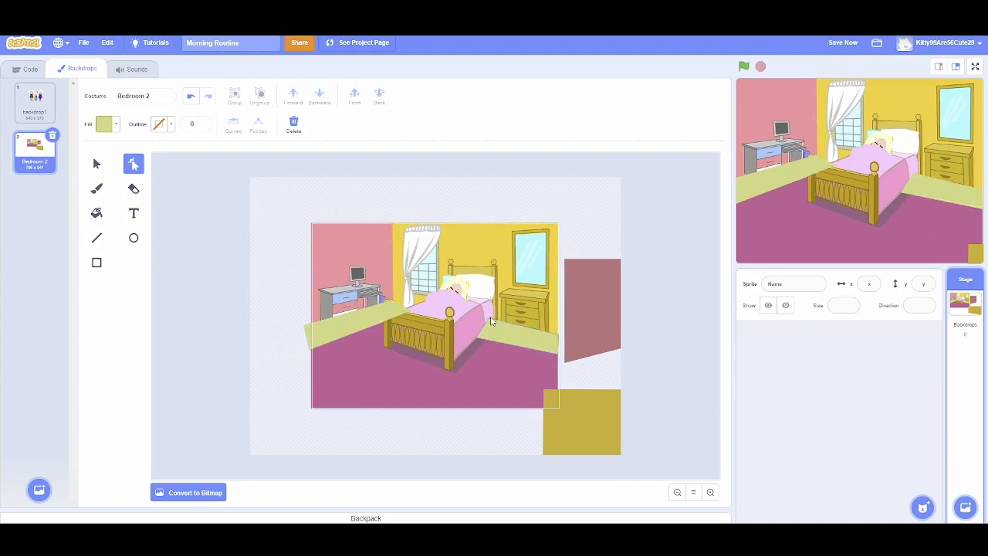
Step: Set the rectangle fill to the magenta sampled from the carpet, darkened to a deep purple
{"action": "left_click", "coordinate": [96, 263]}
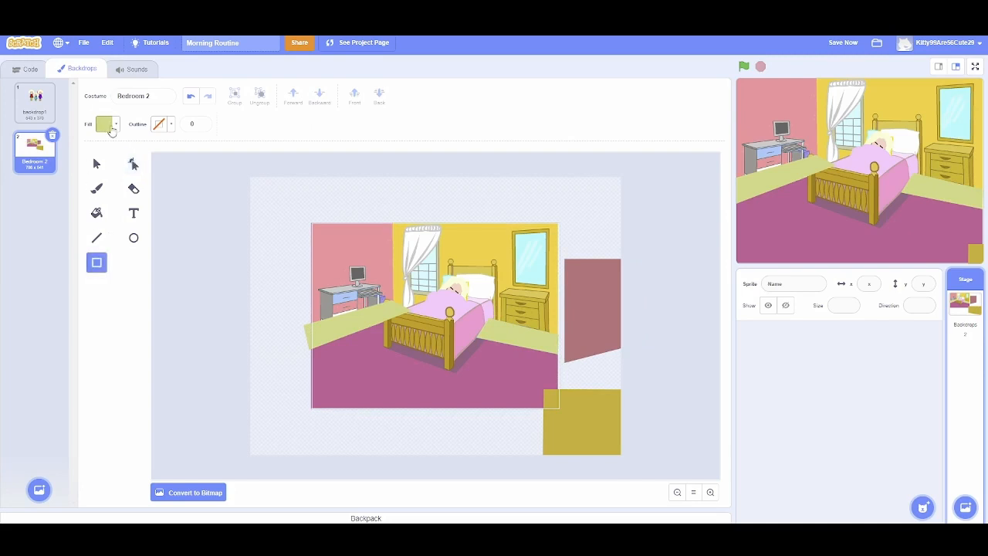
{"action": "left_click", "coordinate": [111, 129]}
{"action": "left_click", "coordinate": [134, 260]}
{"action": "left_click", "coordinate": [379, 375]}
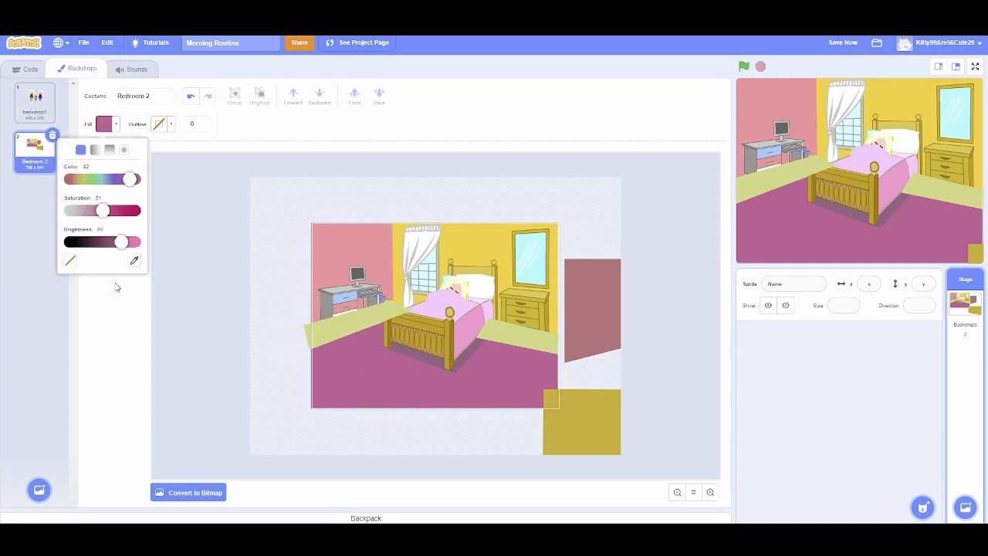
{"action": "left_click", "coordinate": [116, 287]}
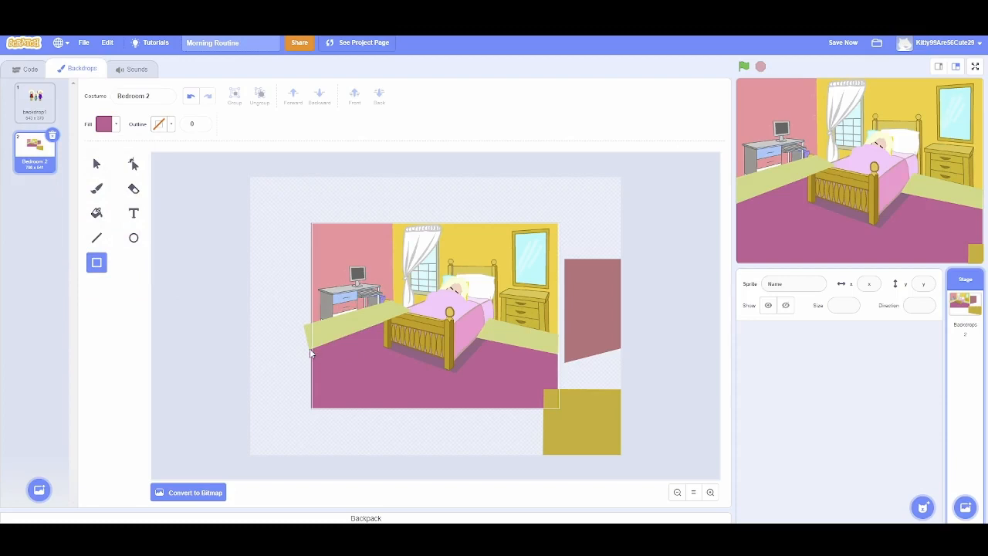
{"action": "left_click_drag", "start_coordinate": [310, 348], "coordinate": [364, 404]}
{"action": "left_click", "coordinate": [111, 128]}
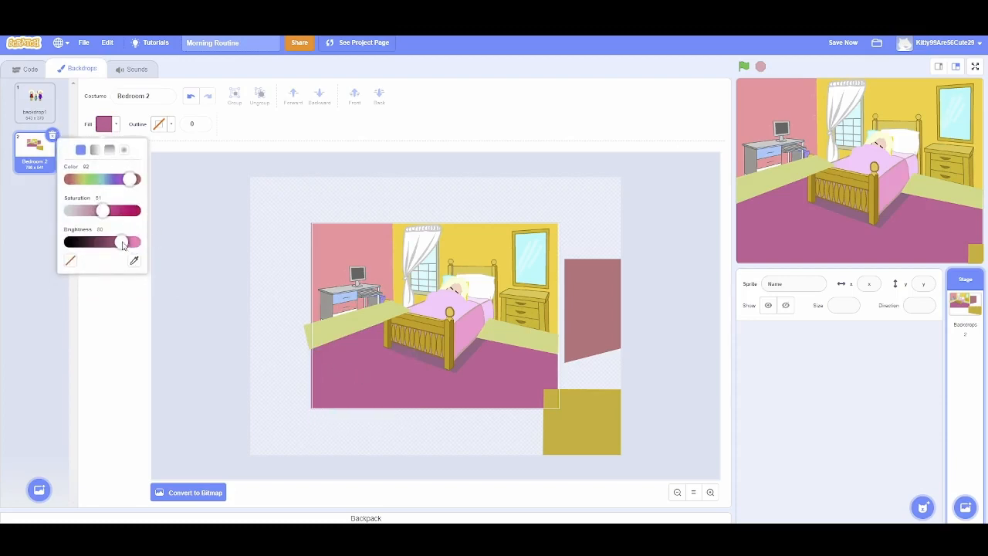
{"action": "left_click_drag", "start_coordinate": [122, 243], "coordinate": [111, 244]}
{"action": "left_click", "coordinate": [122, 310]}
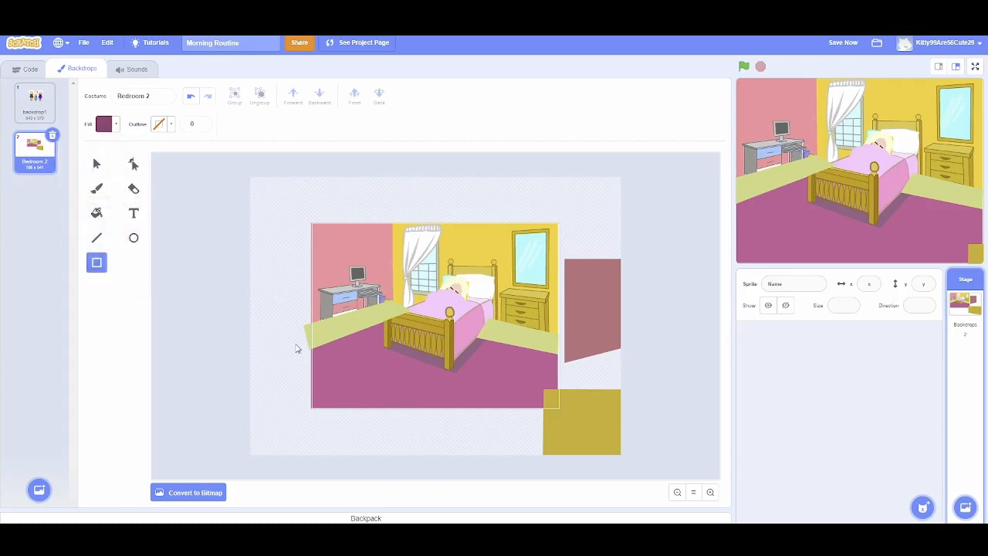
Step: Draw a dark purple rectangle over the carpet, extended up to the floor strips and across the backdrop's full width
{"action": "left_click_drag", "start_coordinate": [313, 351], "coordinate": [401, 408]}
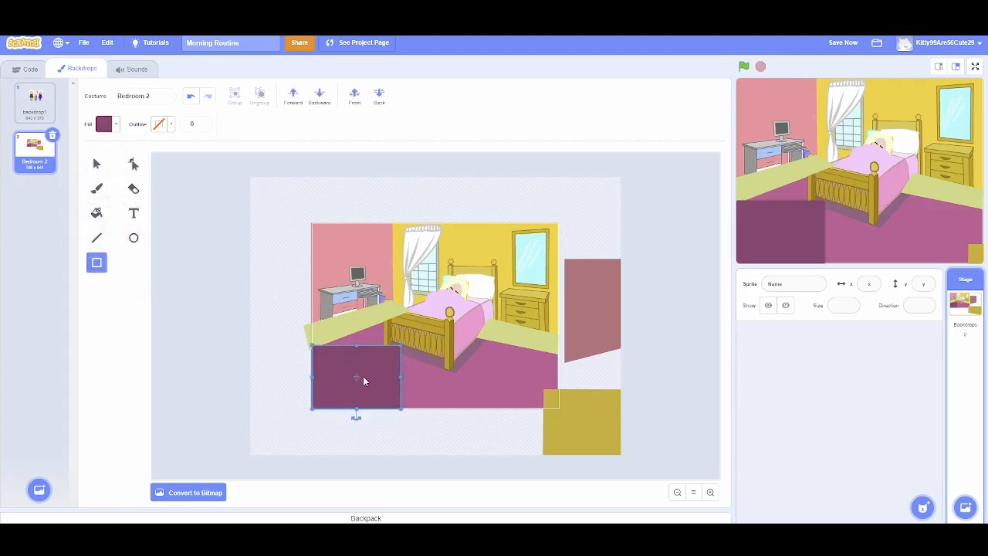
{"action": "left_click_drag", "start_coordinate": [356, 345], "coordinate": [355, 316]}
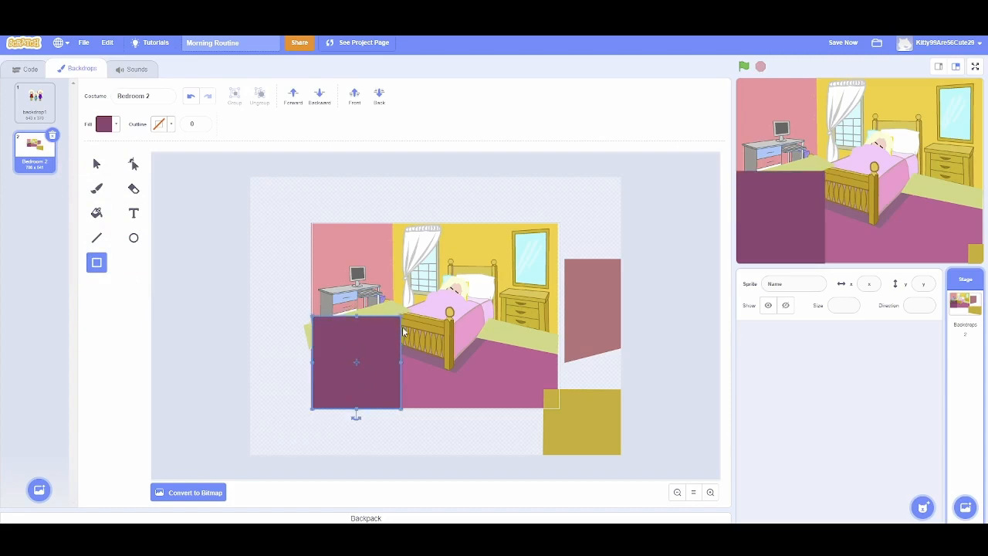
{"action": "left_click_drag", "start_coordinate": [404, 360], "coordinate": [558, 362]}
Step: Reshape the dark carpet's upper edge by lowering both end corners to the floor strips and adding a raised curve point between them
{"action": "left_click", "coordinate": [133, 163]}
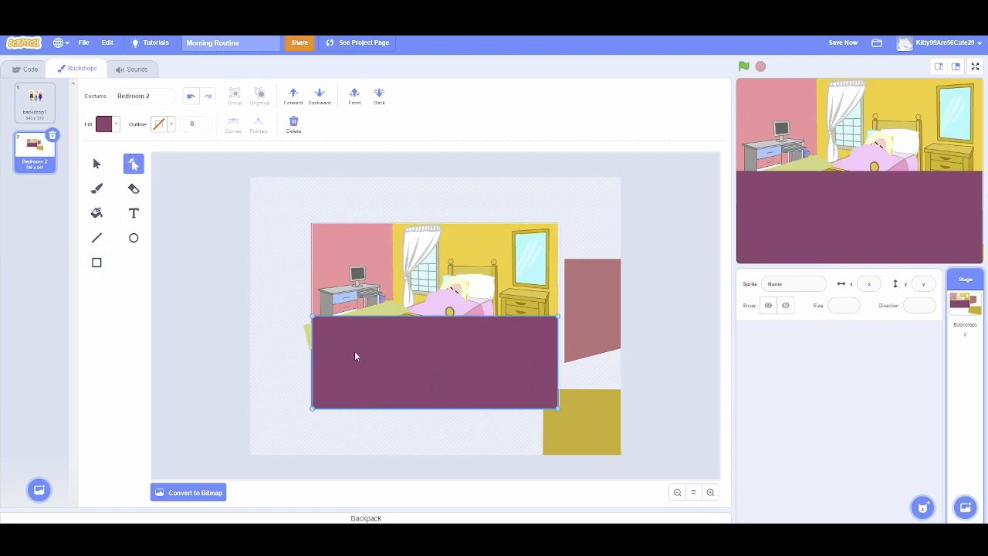
{"action": "left_click_drag", "start_coordinate": [313, 317], "coordinate": [313, 347]}
{"action": "left_click_drag", "start_coordinate": [386, 341], "coordinate": [386, 320]}
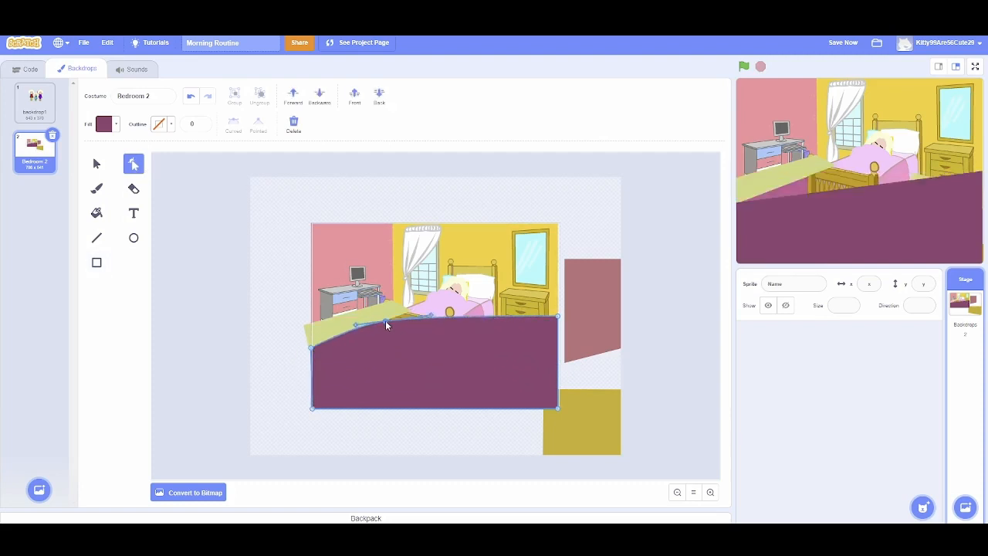
{"action": "left_click_drag", "start_coordinate": [558, 318], "coordinate": [559, 356]}
{"action": "left_click_drag", "start_coordinate": [707, 477], "coordinate": [545, 392]}
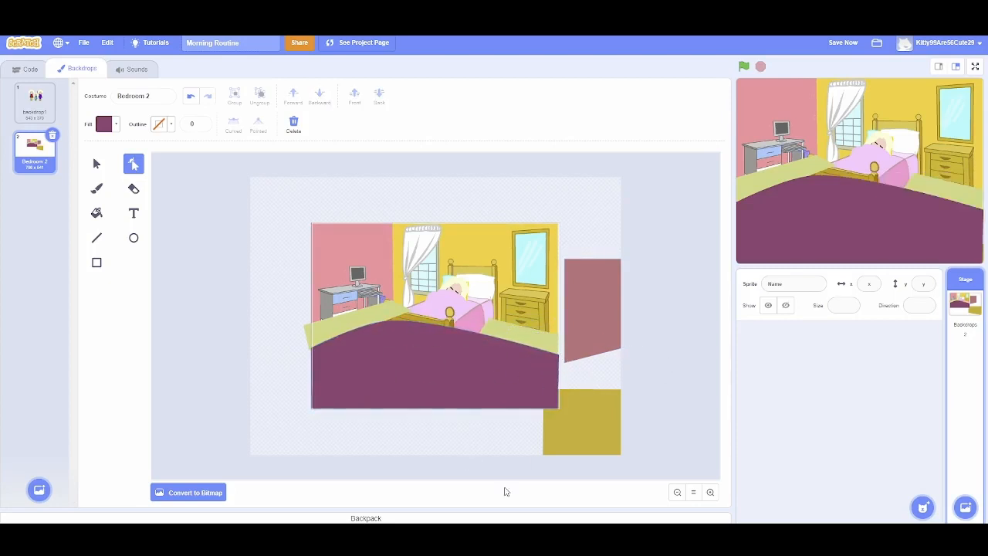
Step: Move the dark carpet shape and both floor strips away from the furniture towards the backdrop's lower edge
{"action": "left_click", "coordinate": [96, 164]}
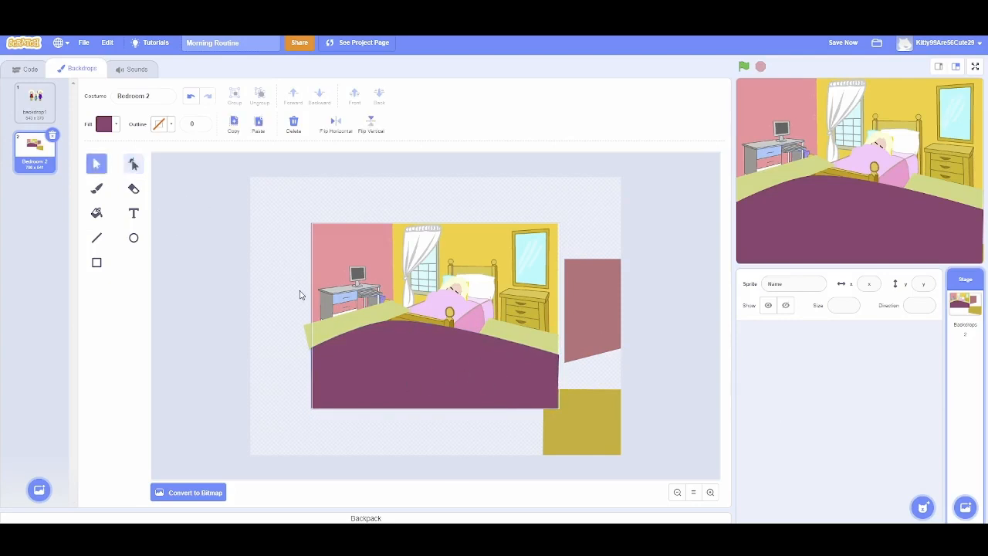
{"action": "left_click", "coordinate": [347, 343]}
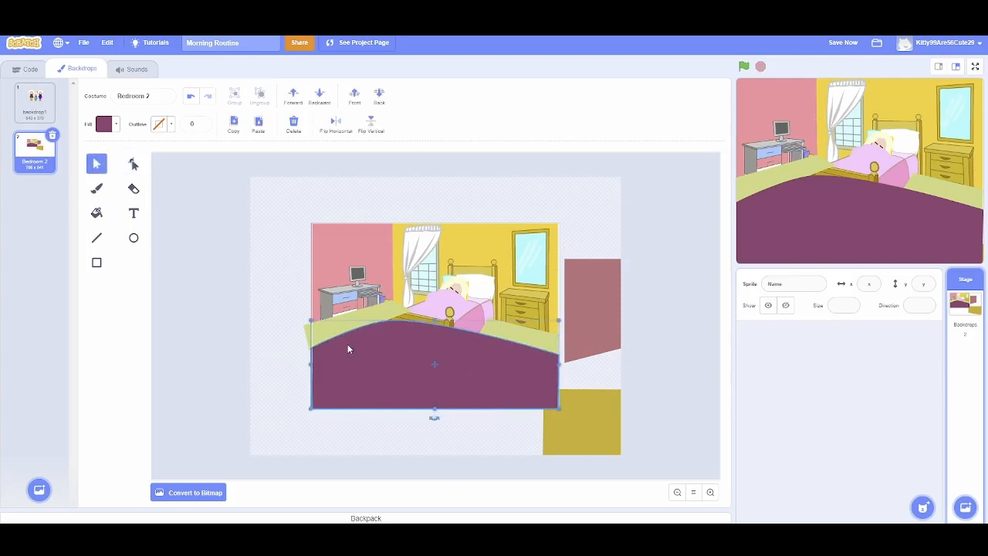
{"action": "left_click", "coordinate": [278, 335]}
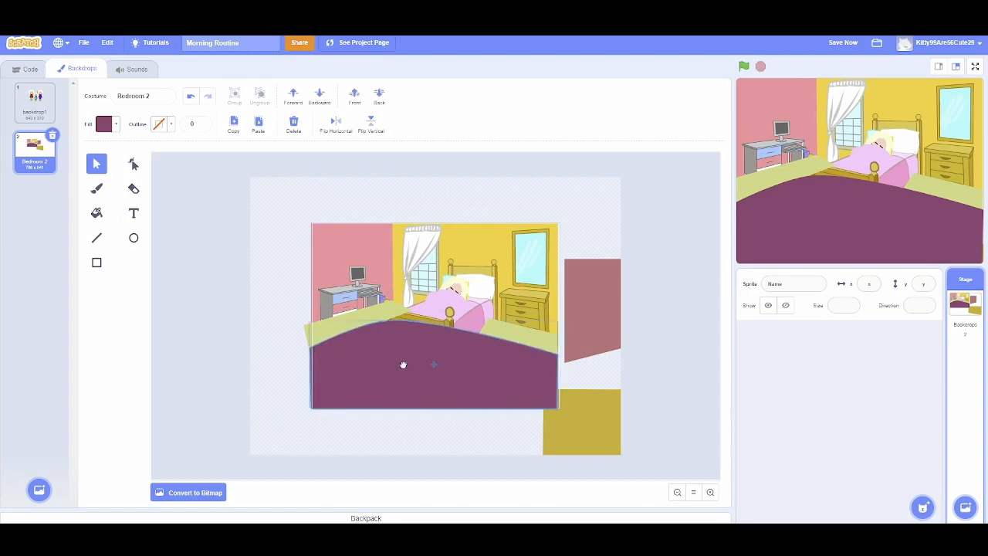
{"action": "left_click_drag", "start_coordinate": [402, 364], "coordinate": [393, 452]}
{"action": "left_click_drag", "start_coordinate": [342, 336], "coordinate": [279, 386]}
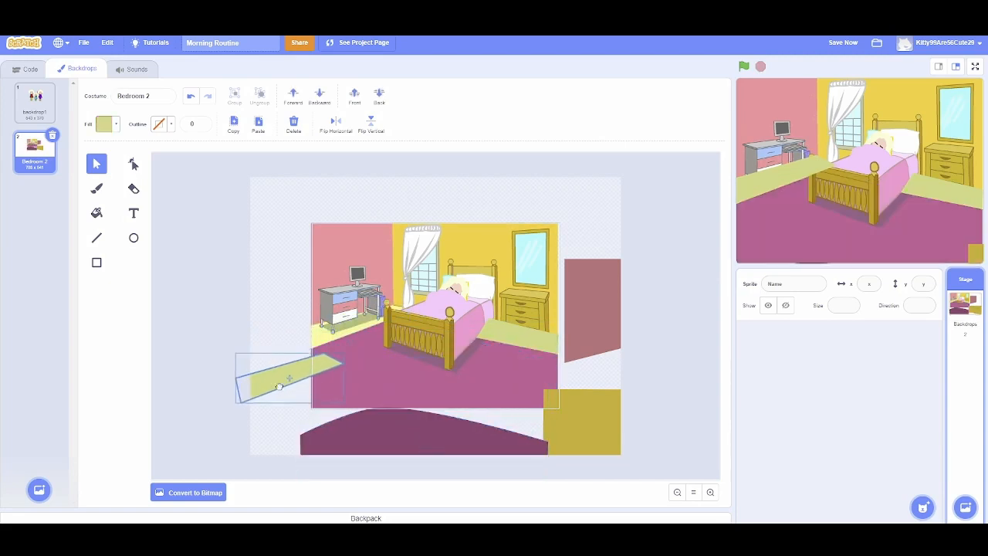
{"action": "left_click_drag", "start_coordinate": [525, 340], "coordinate": [567, 432]}
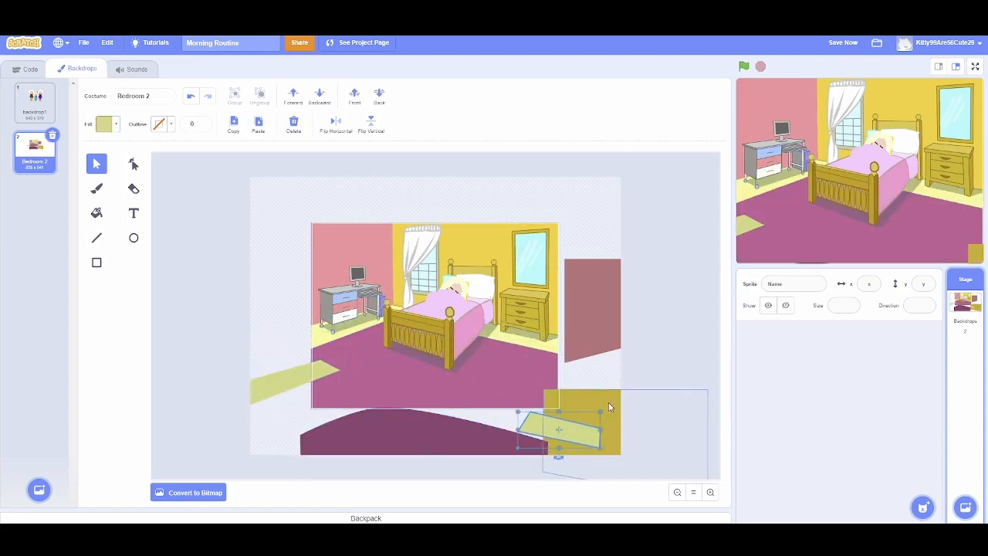
{"action": "left_click", "coordinate": [638, 390]}
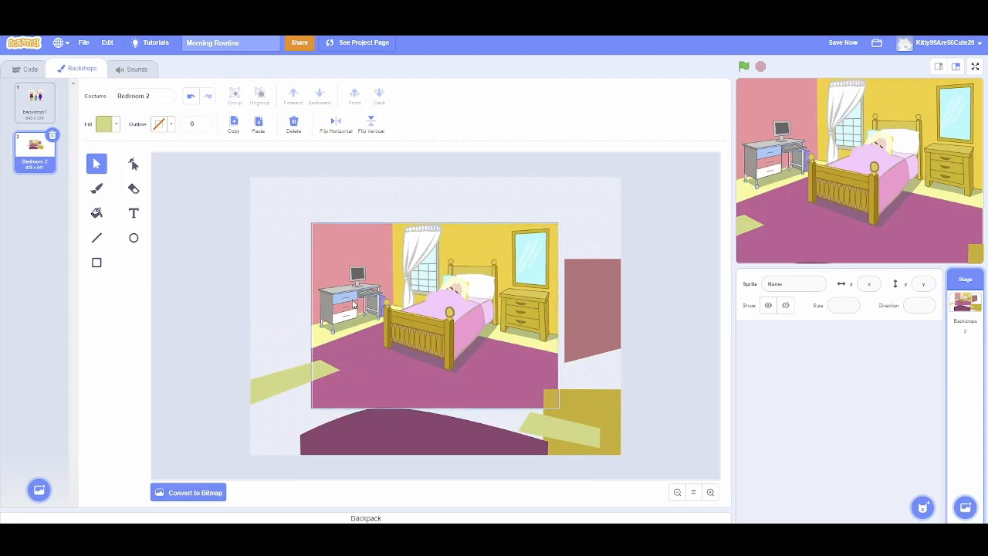
Step: Set the rectangle fill to the grey sampled from the side panel of the desk
{"action": "left_click", "coordinate": [709, 491]}
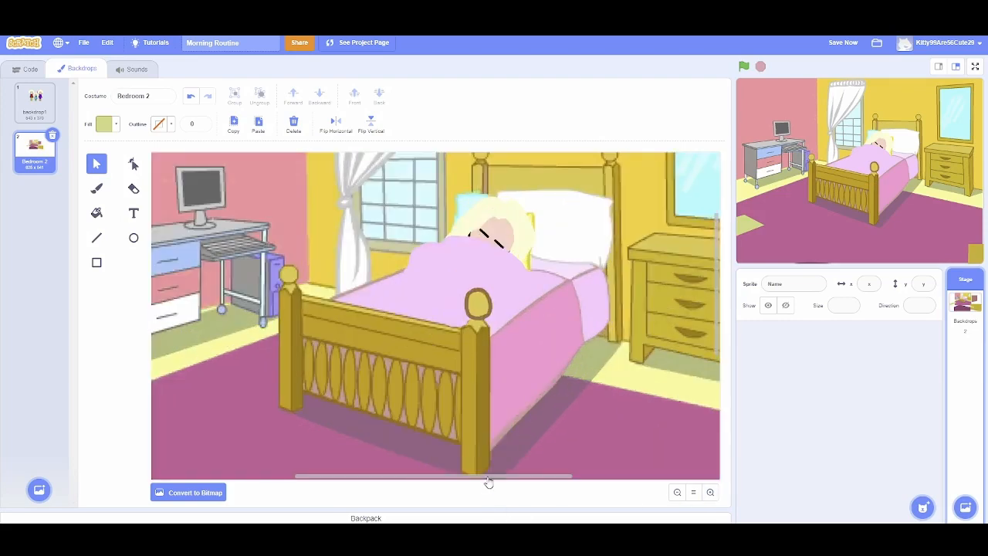
{"action": "scroll", "coordinate": [444, 358], "scroll_direction": "left", "scroll_amount": 10}
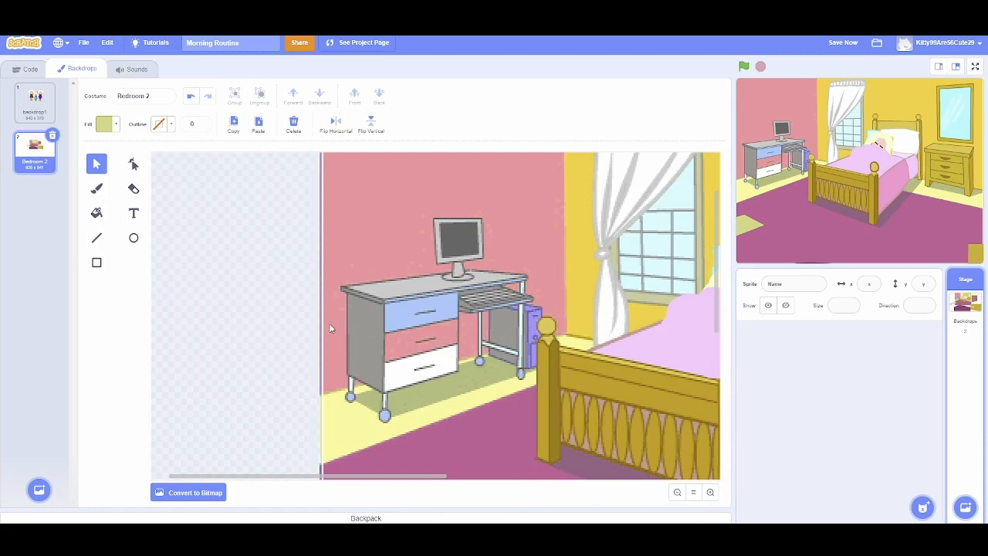
{"action": "left_click", "coordinate": [96, 263]}
{"action": "left_click", "coordinate": [105, 125]}
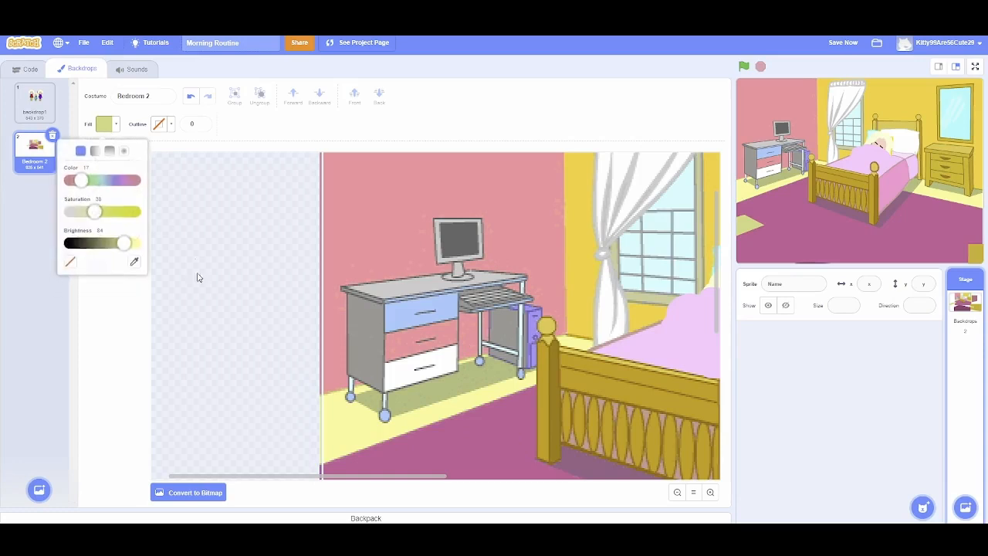
{"action": "left_click", "coordinate": [132, 263]}
{"action": "left_click", "coordinate": [343, 311]}
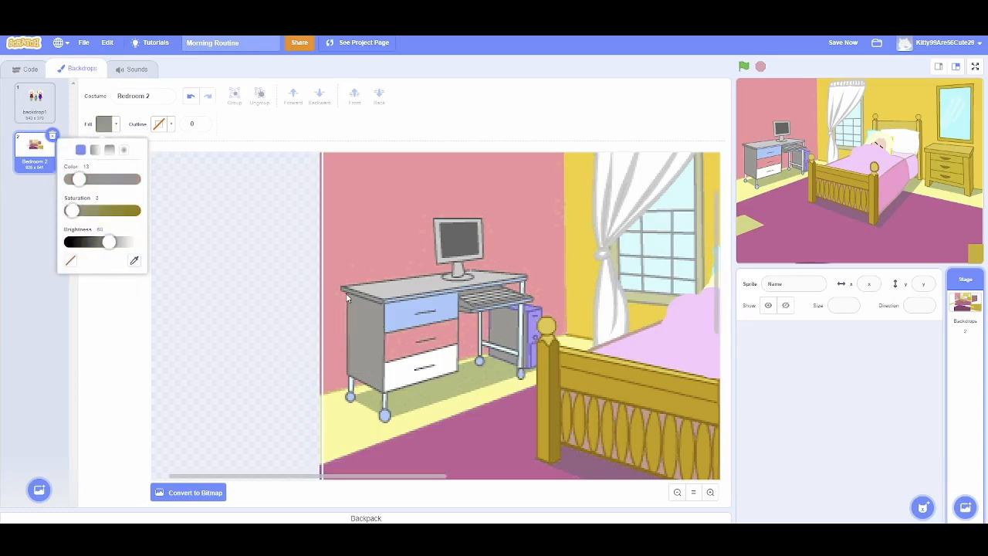
{"action": "left_click", "coordinate": [345, 324]}
Step: Draw a grey rectangle with a black outline of width 4 over the desk's side panel
{"action": "left_click_drag", "start_coordinate": [347, 292], "coordinate": [348, 374]}
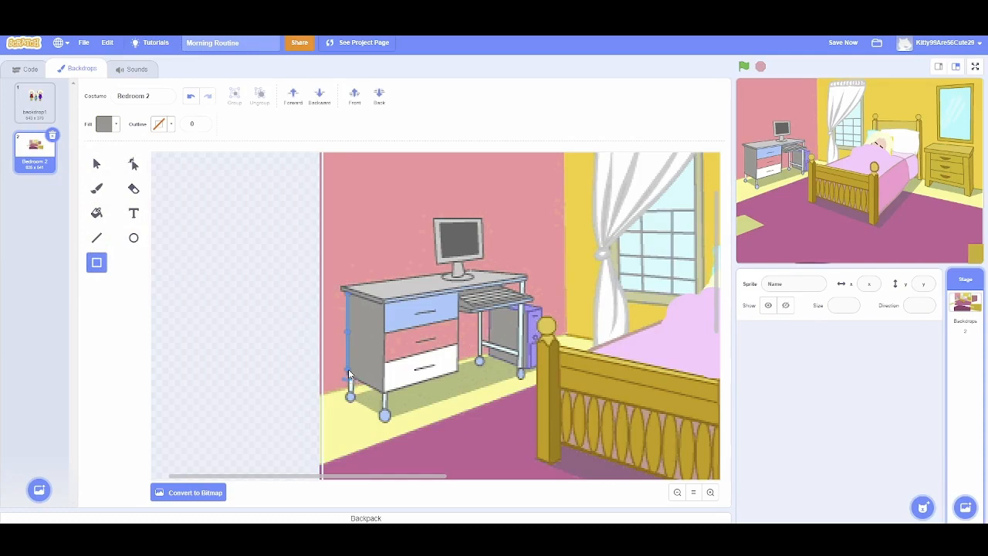
{"action": "left_click", "coordinate": [184, 136]}
{"action": "left_click", "coordinate": [202, 122]}
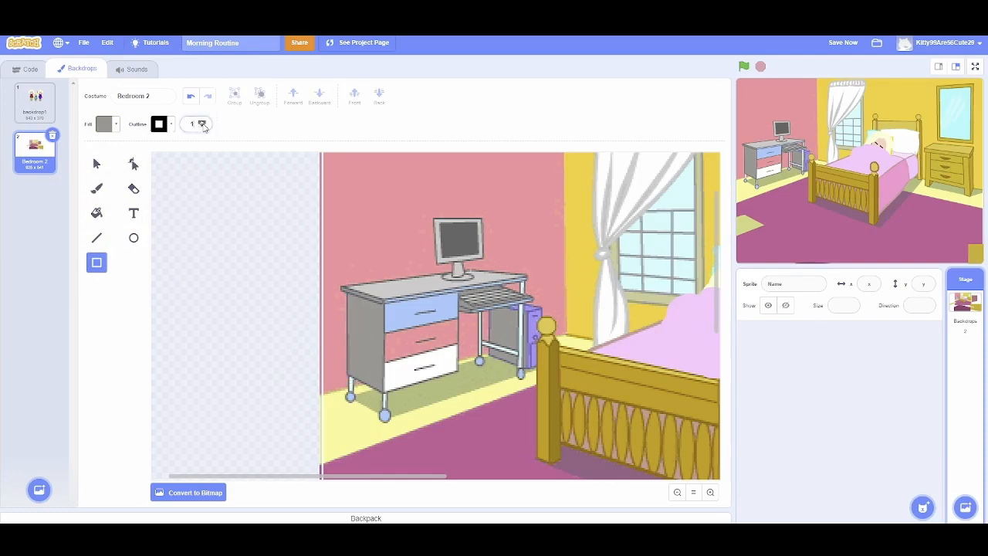
{"action": "left_click", "coordinate": [202, 122]}
{"action": "left_click_drag", "start_coordinate": [348, 294], "coordinate": [389, 394]}
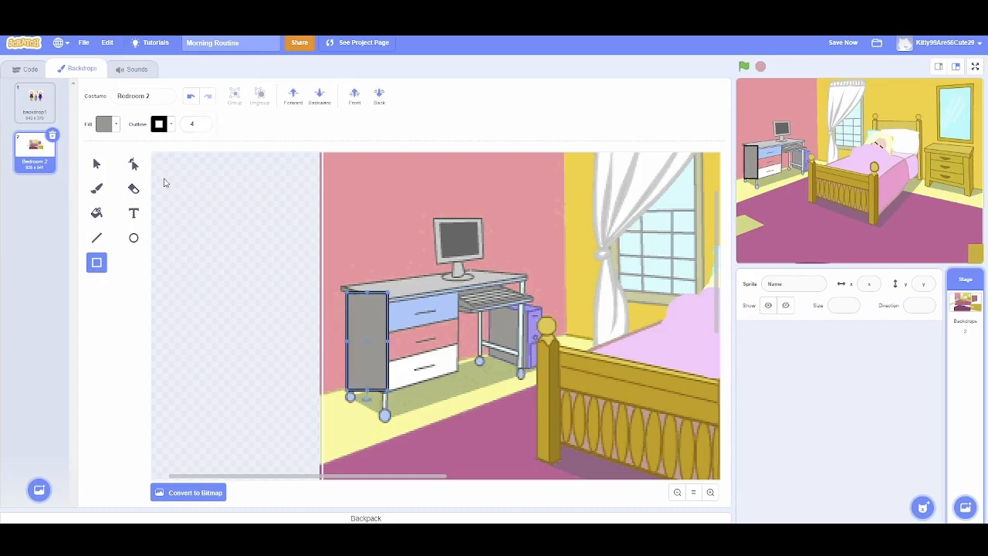
Step: Reshape the grey rectangle by moving its corner points to fit the slanted edges of the desk's side panel
{"action": "left_click", "coordinate": [133, 164]}
{"action": "mouse_move", "coordinate": [387, 290]}
{"action": "left_mouse_down"}
{"action": "mouse_move", "coordinate": [386, 311]}
{"action": "mouse_move", "coordinate": [384, 301]}
{"action": "left_mouse_up"}
{"action": "key", "text": "ctrl+z"}
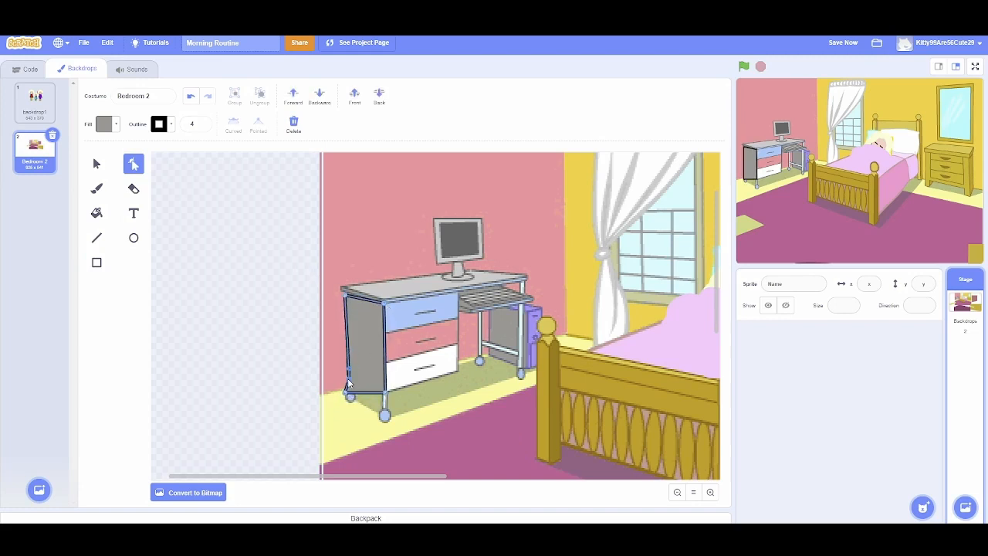
{"action": "left_click_drag", "start_coordinate": [348, 386], "coordinate": [349, 376]}
{"action": "left_click", "coordinate": [403, 407]}
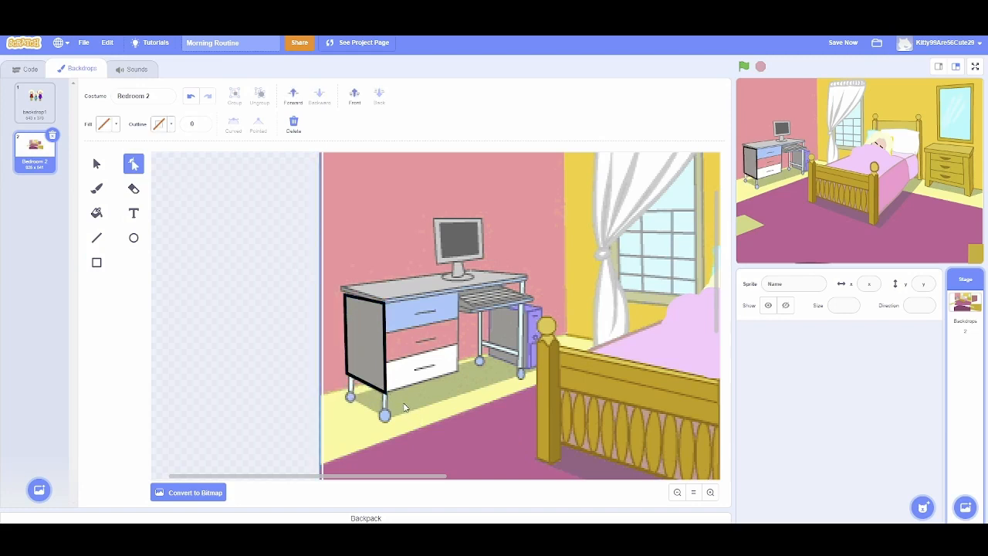
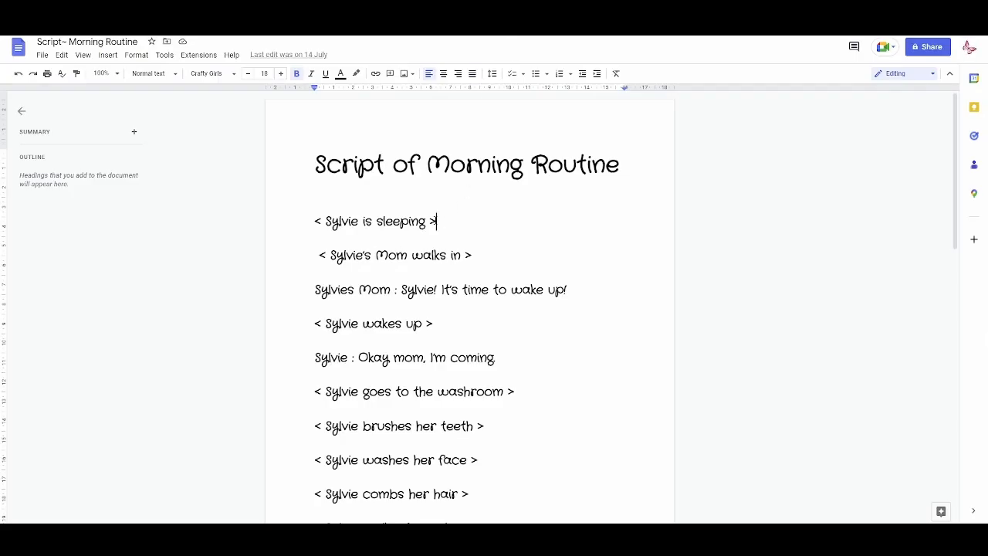
Step: Review the "< Sylvie is sleeping >" line in the Google Docs script and return to Scratch to make three duplicates of the Bedroom 2 backdrop
{"action": "left_click_drag", "start_coordinate": [477, 197], "coordinate": [307, 239]}
{"action": "left_click", "coordinate": [309, 218]}
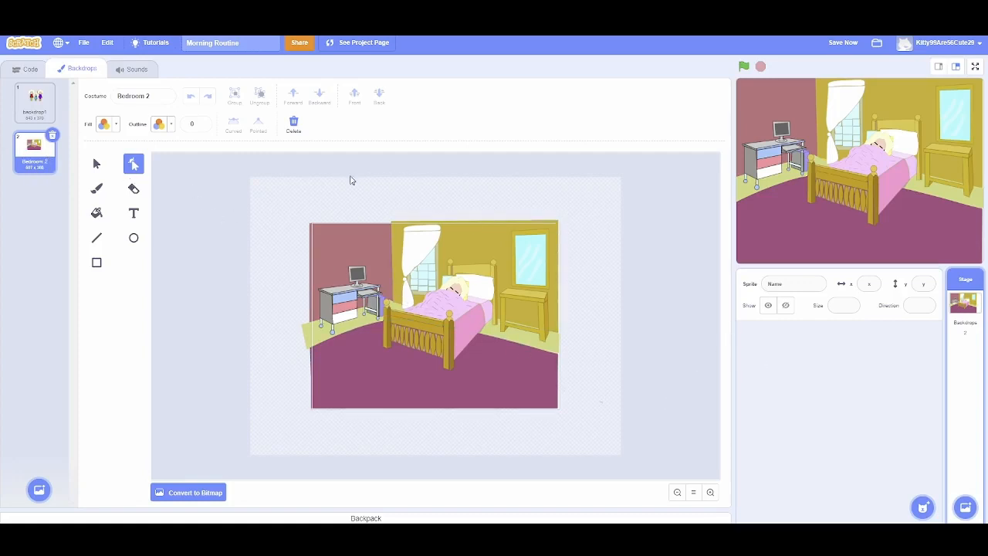
{"action": "right_click", "coordinate": [35, 155]}
{"action": "left_click", "coordinate": [56, 164]}
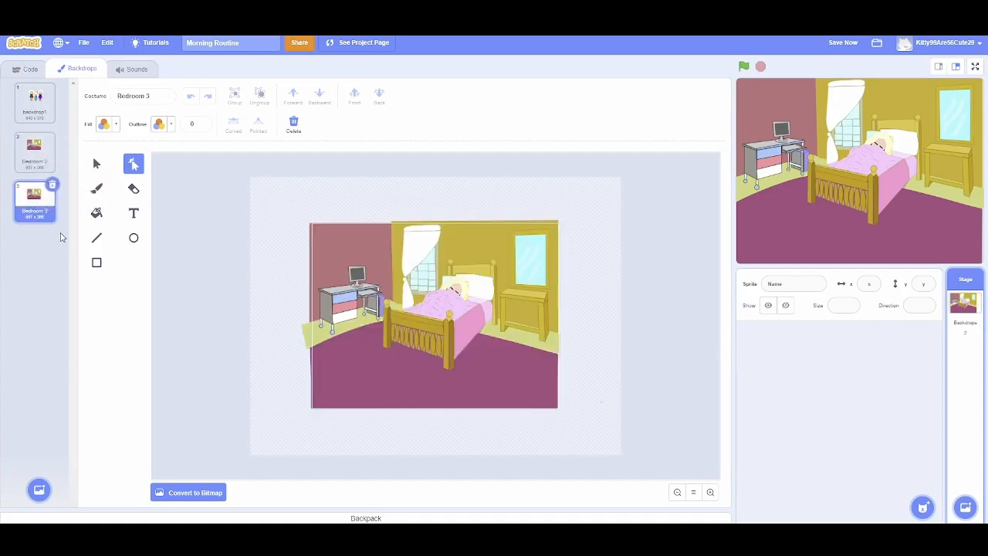
{"action": "right_click", "coordinate": [42, 213]}
{"action": "left_click", "coordinate": [56, 219]}
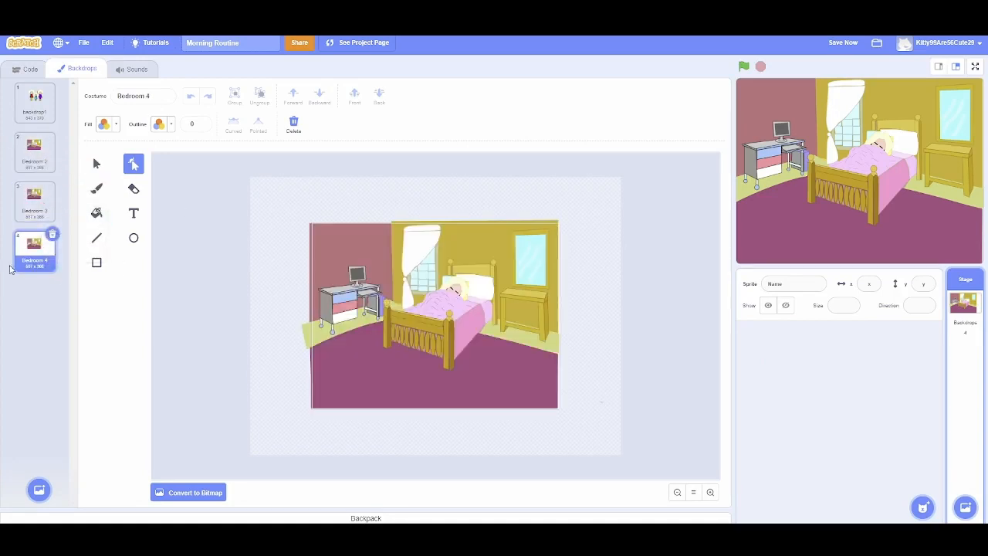
{"action": "right_click", "coordinate": [26, 261]}
{"action": "left_click", "coordinate": [55, 268]}
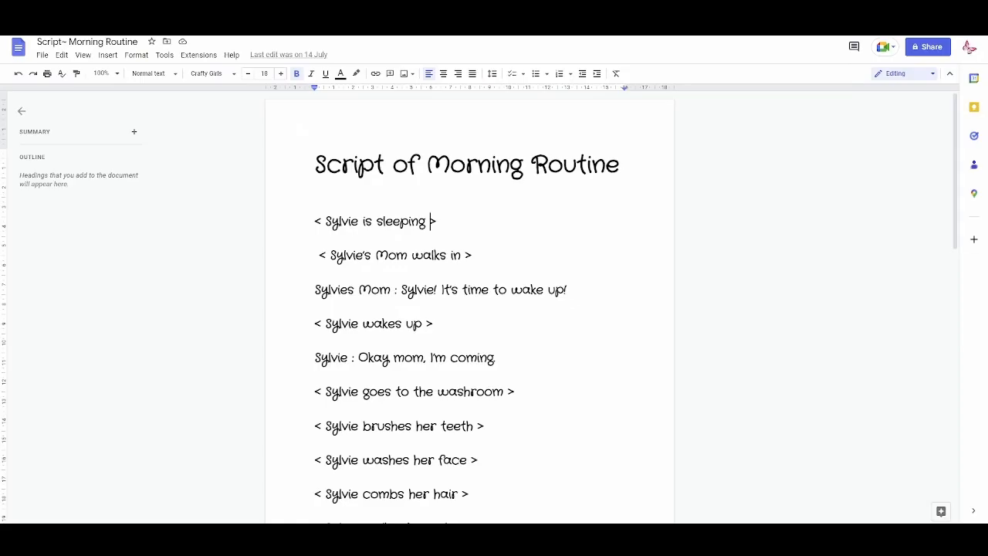
Step: Highlight "< Sylvie's Mom walks in >" in the Google Docs script and select the whole mom figure in Scratch's backdrop1
{"action": "left_click_drag", "start_coordinate": [485, 253], "coordinate": [316, 258]}
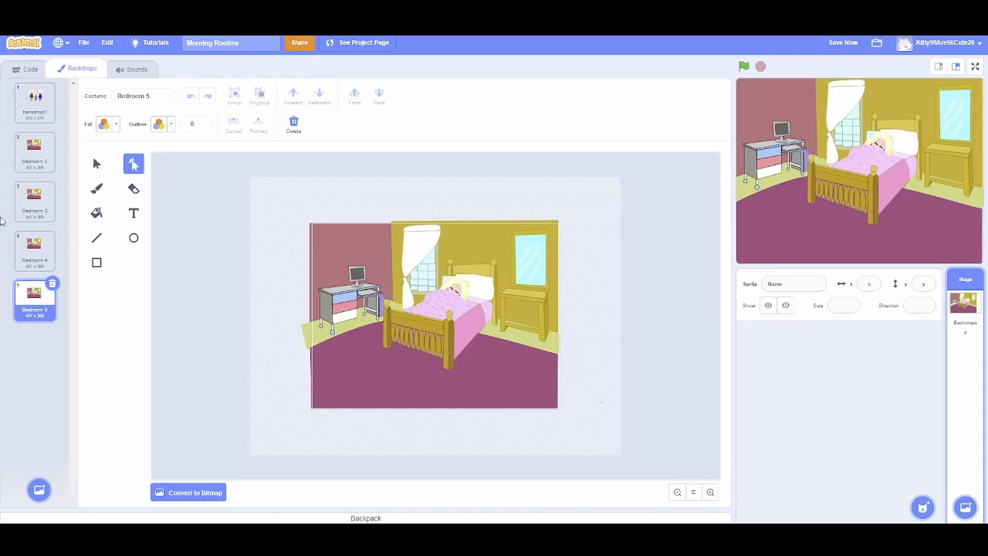
{"action": "left_click", "coordinate": [35, 101]}
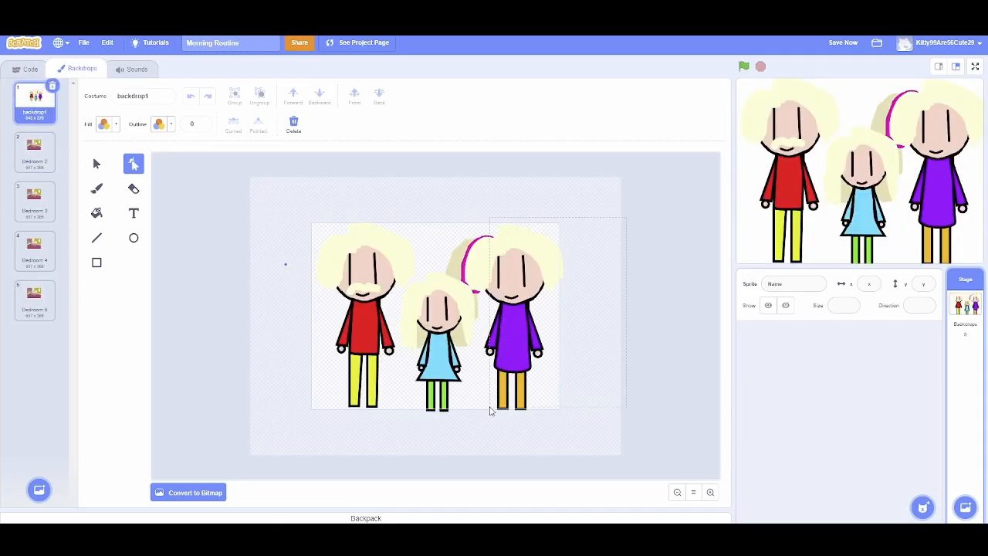
{"action": "left_click", "coordinate": [491, 406]}
{"action": "left_click", "coordinate": [614, 344]}
{"action": "left_click", "coordinate": [504, 336]}
{"action": "left_click", "coordinate": [556, 319]}
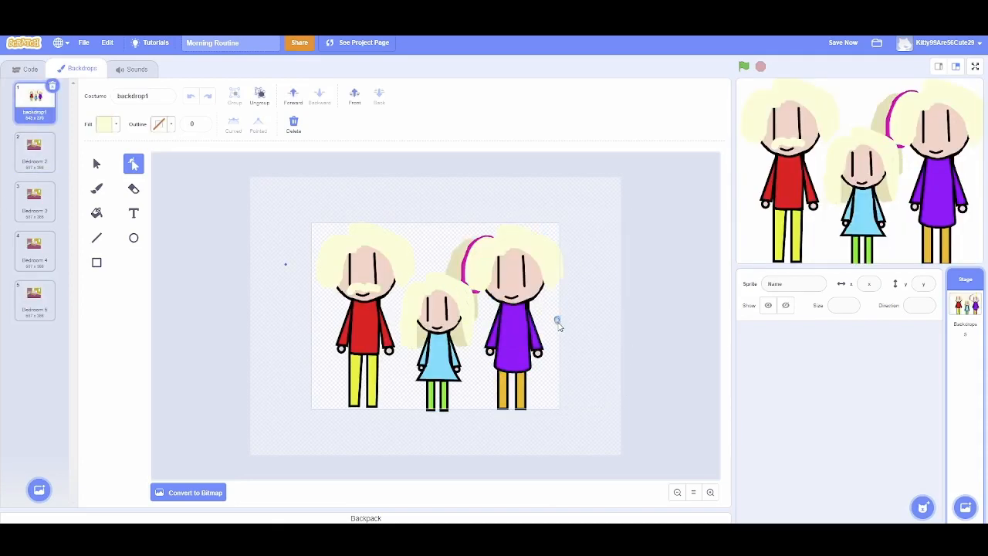
{"action": "left_click", "coordinate": [90, 164]}
{"action": "left_click", "coordinate": [572, 285]}
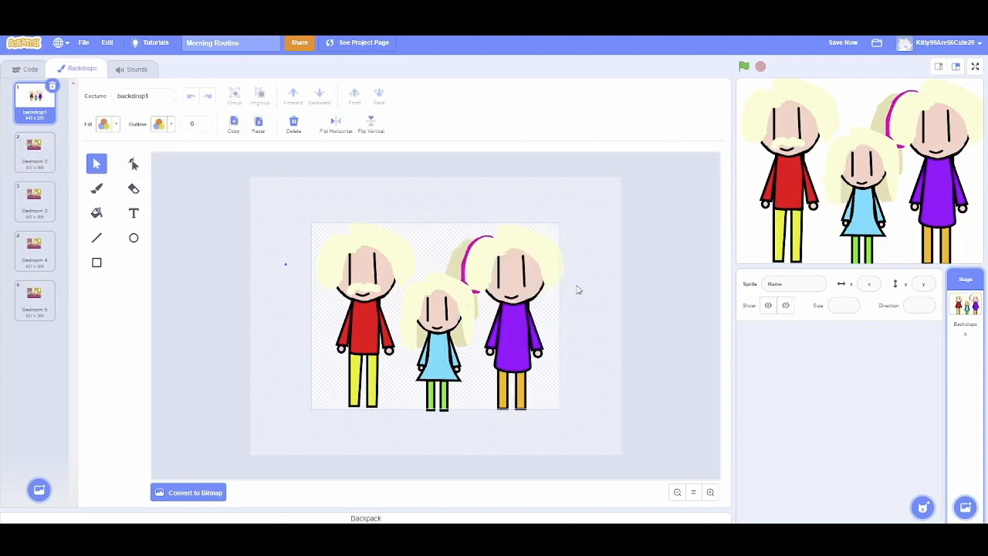
{"action": "mouse_move", "coordinate": [484, 256]}
{"action": "left_mouse_down"}
{"action": "mouse_move", "coordinate": [557, 268]}
{"action": "mouse_move", "coordinate": [487, 259]}
{"action": "left_mouse_up"}
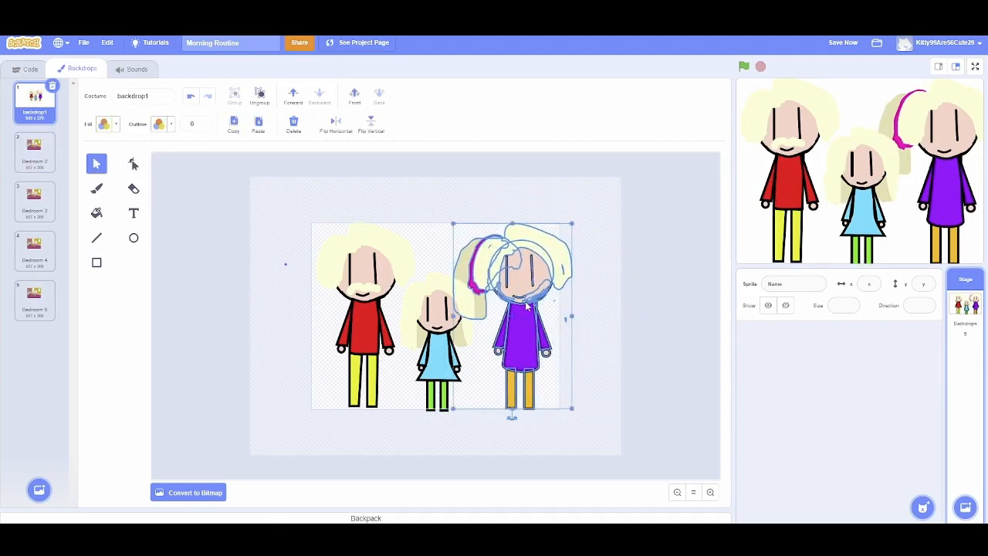
Step: Paste the mom figure into Bedroom 5, shrink it, and place it just outside the room beside the desk wall
{"action": "left_click", "coordinate": [34, 297]}
{"action": "key", "text": "ctrl+v"}
{"action": "left_click_drag", "start_coordinate": [527, 324], "coordinate": [415, 330]}
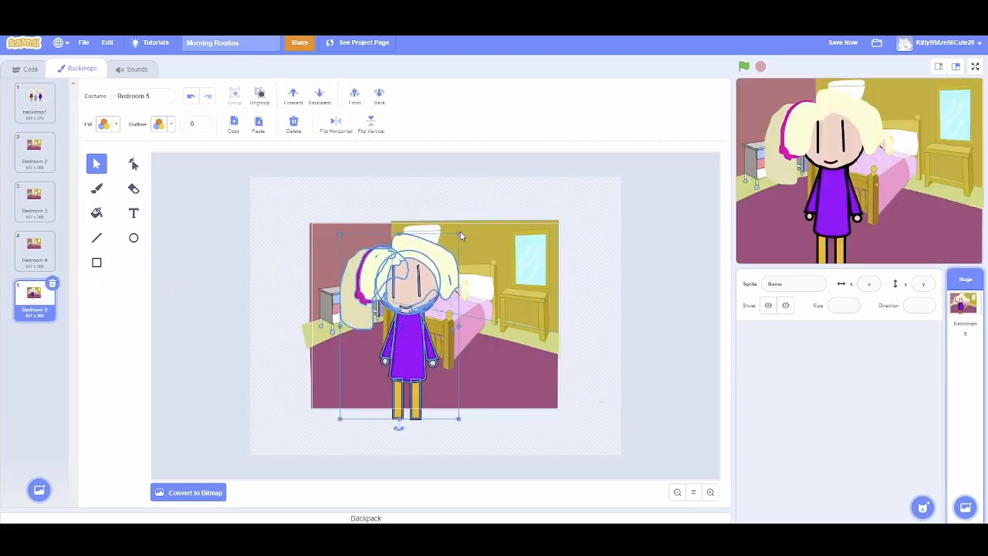
{"action": "mouse_move", "coordinate": [461, 231]}
{"action": "left_mouse_down"}
{"action": "mouse_move", "coordinate": [414, 299]}
{"action": "mouse_move", "coordinate": [407, 333]}
{"action": "mouse_move", "coordinate": [379, 331]}
{"action": "mouse_move", "coordinate": [367, 304]}
{"action": "mouse_move", "coordinate": [325, 338]}
{"action": "mouse_move", "coordinate": [338, 294]}
{"action": "left_mouse_up"}
{"action": "left_click_drag", "start_coordinate": [312, 346], "coordinate": [281, 343]}
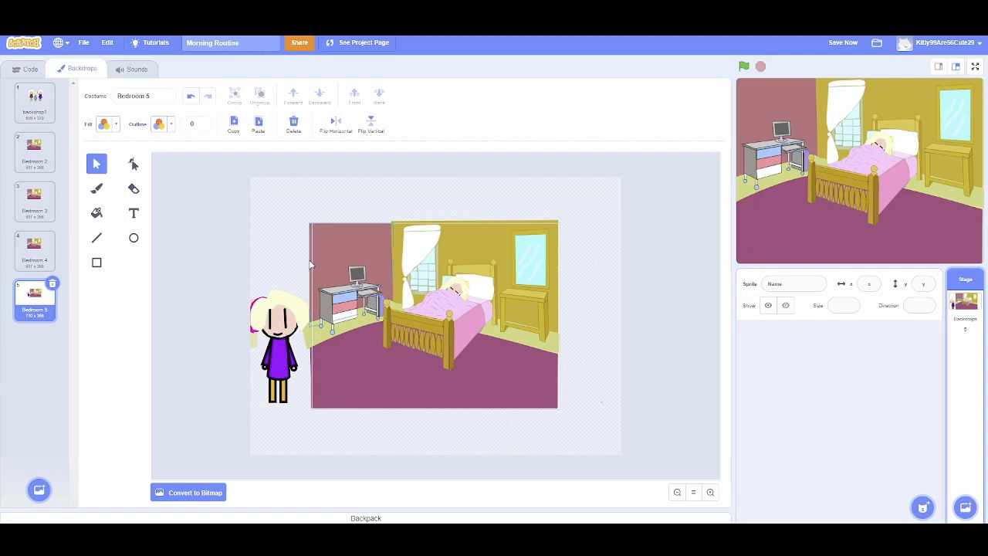
Step: Set the mom figure's outline width to 3 in Bedroom 5
{"action": "left_click", "coordinate": [194, 126]}
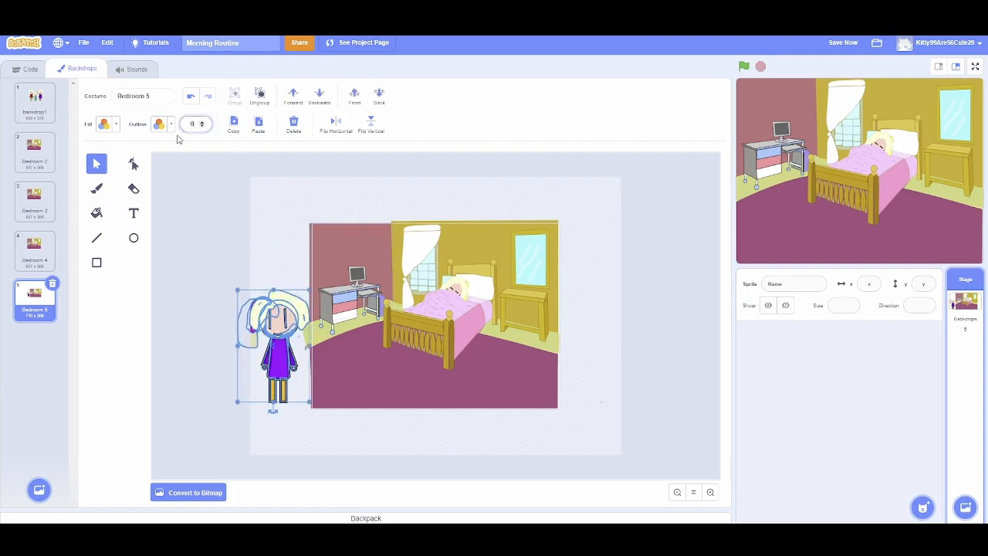
{"action": "type", "text": "3"}
{"action": "left_click", "coordinate": [260, 237]}
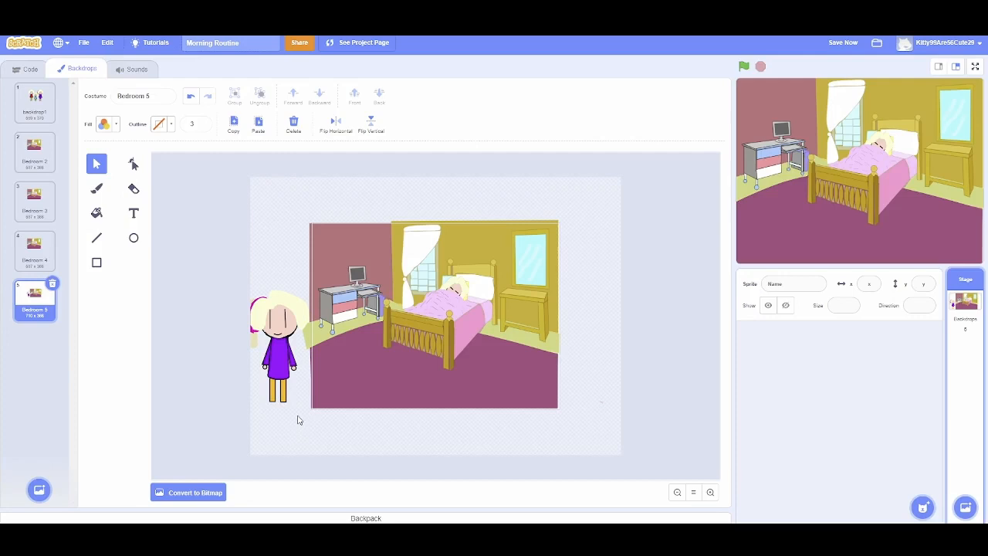
{"action": "left_click", "coordinate": [295, 378]}
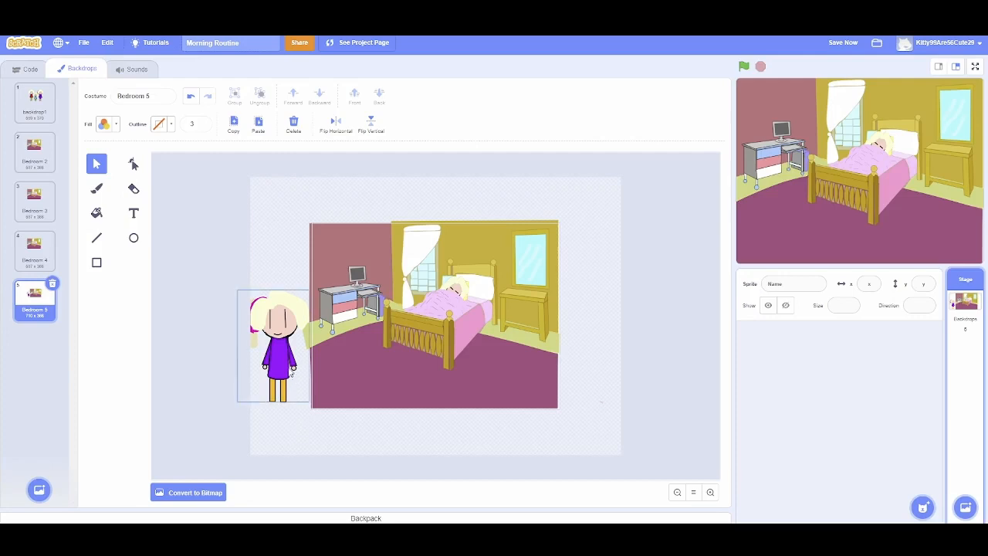
{"action": "left_click", "coordinate": [281, 247]}
Step: Duplicate the Bedroom 5 frame in succession through Bedroom 8, moving the mom further into the room until she stands before the desk
{"action": "left_click_drag", "start_coordinate": [269, 353], "coordinate": [349, 363]}
{"action": "right_click", "coordinate": [44, 312]}
{"action": "left_click", "coordinate": [94, 319]}
{"action": "right_click", "coordinate": [27, 361]}
{"action": "left_click", "coordinate": [59, 370]}
{"action": "right_click", "coordinate": [59, 409]}
{"action": "left_click", "coordinate": [71, 419]}
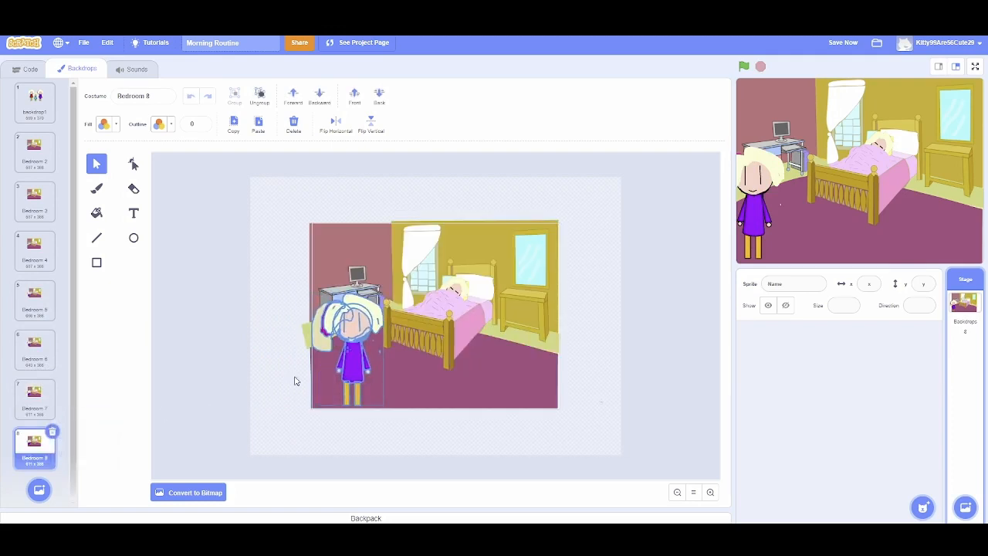
Step: Duplicate Bedroom 8 into two successive frames, moving the mom from the desk to the front of the bed's footboard
{"action": "right_click", "coordinate": [43, 456]}
{"action": "left_click", "coordinate": [66, 467]}
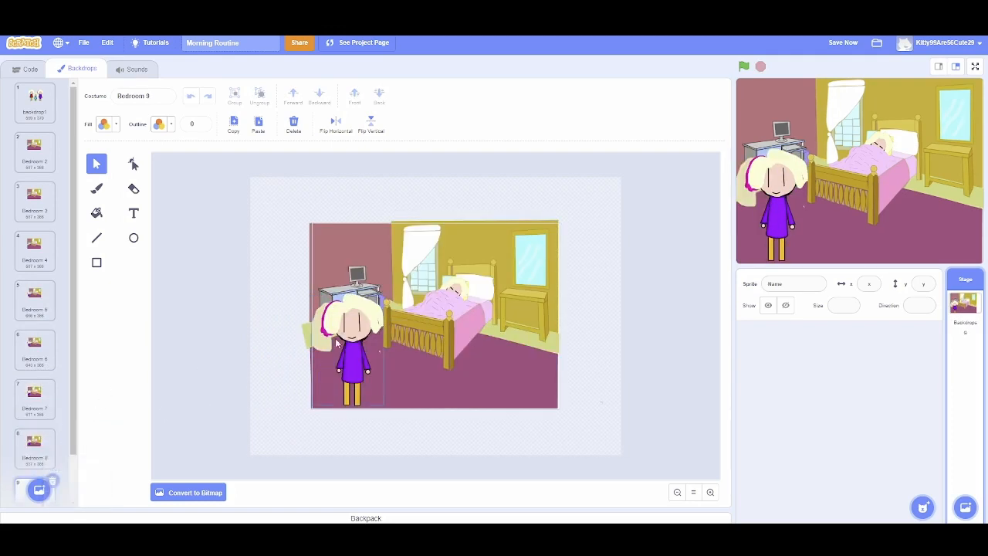
{"action": "left_click_drag", "start_coordinate": [349, 357], "coordinate": [376, 383]}
{"action": "scroll", "coordinate": [34, 432], "scroll_direction": "down", "scroll_amount": 2}
{"action": "right_click", "coordinate": [32, 444]}
{"action": "left_click", "coordinate": [50, 454]}
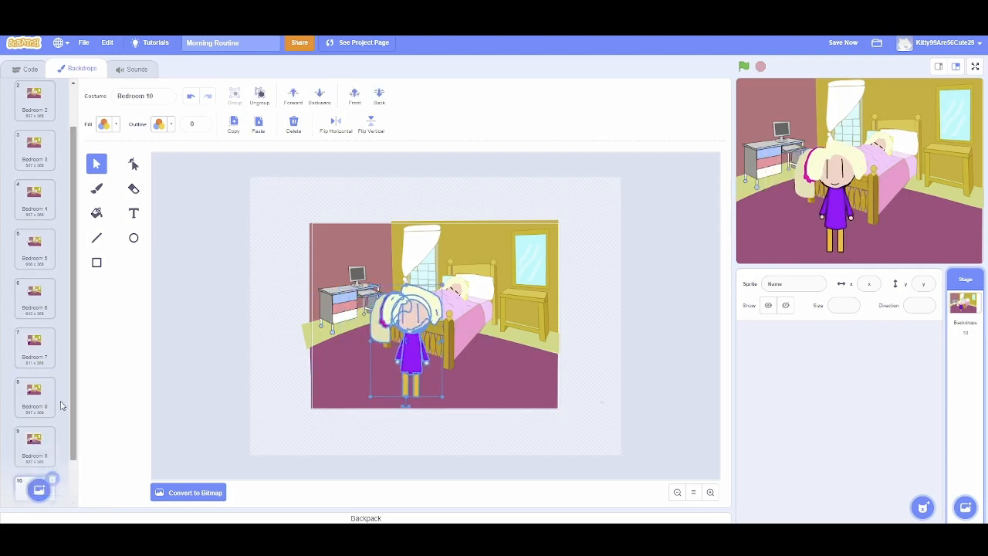
{"action": "scroll", "coordinate": [45, 419], "scroll_direction": "down", "scroll_amount": 1}
Step: Duplicate Bedroom 10 into two successive frames, moving the mom in front of the bed's side and on to the dresser
{"action": "right_click", "coordinate": [37, 443]}
{"action": "left_click", "coordinate": [50, 456]}
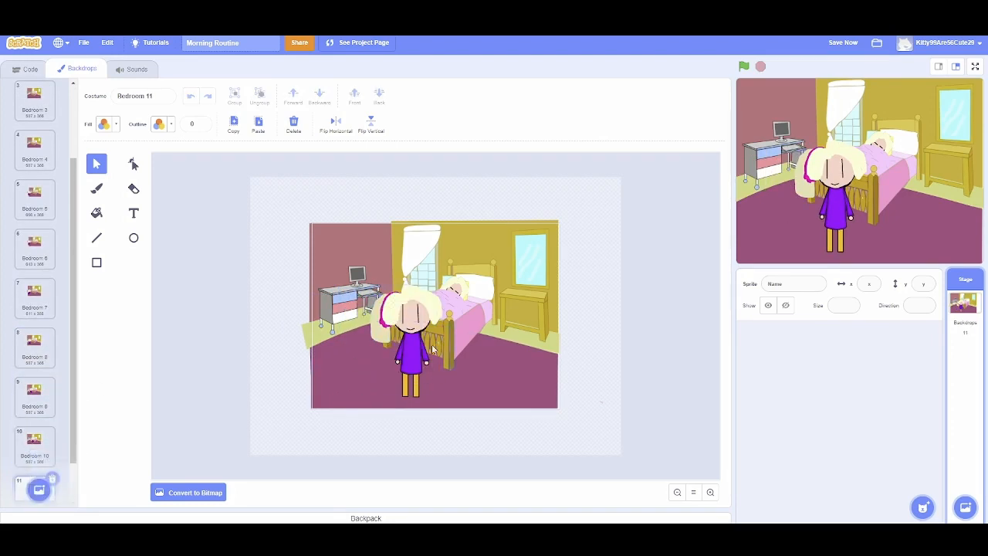
{"action": "left_click_drag", "start_coordinate": [405, 316], "coordinate": [467, 348]}
{"action": "scroll", "coordinate": [34, 416], "scroll_direction": "down", "scroll_amount": 1}
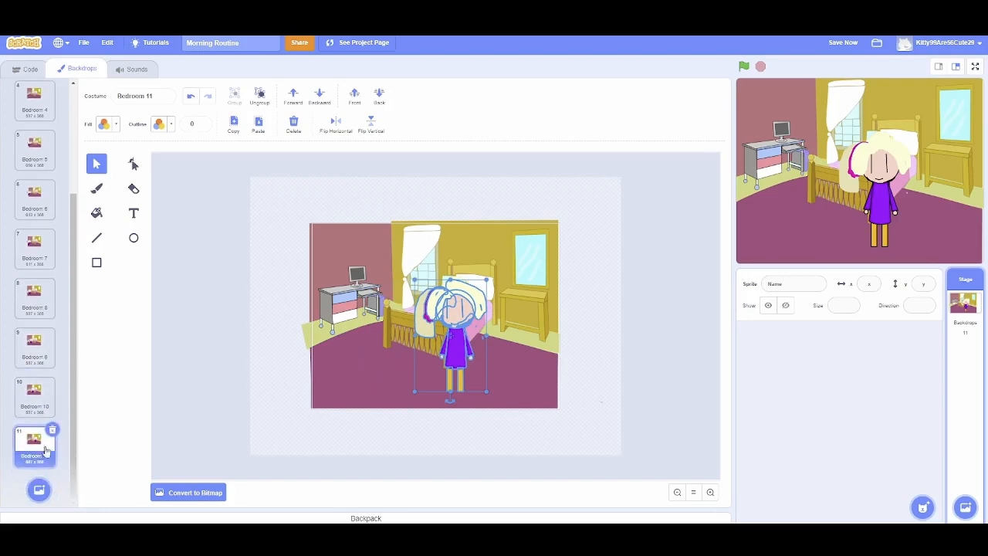
{"action": "right_click", "coordinate": [44, 453]}
{"action": "left_click", "coordinate": [67, 461]}
{"action": "left_click_drag", "start_coordinate": [455, 339], "coordinate": [501, 318]}
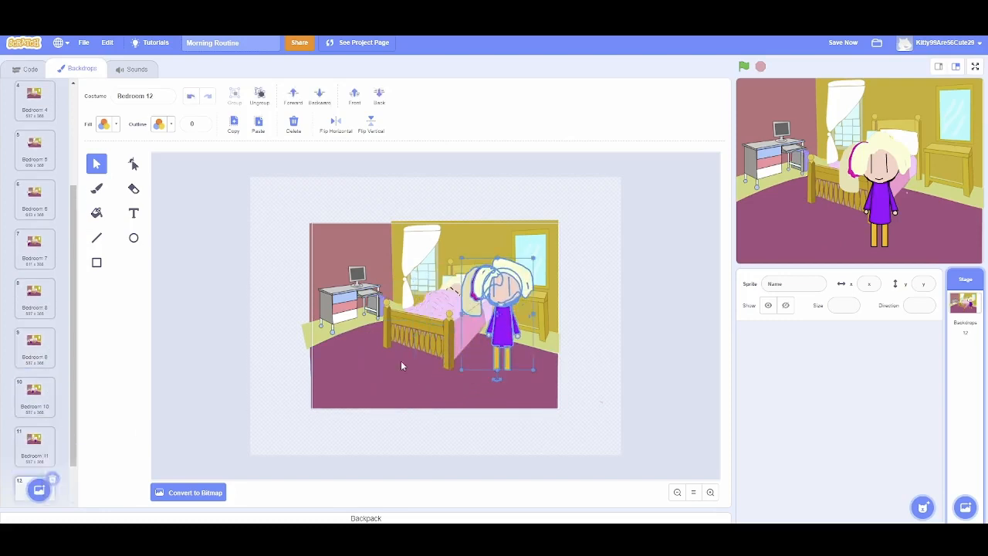
{"action": "scroll", "coordinate": [44, 415], "scroll_direction": "down", "scroll_amount": 1}
Step: Duplicate Bedroom 12 and flip the mom figure horizontally in the copy so she faces the bed
{"action": "right_click", "coordinate": [35, 459]}
{"action": "left_click", "coordinate": [53, 467]}
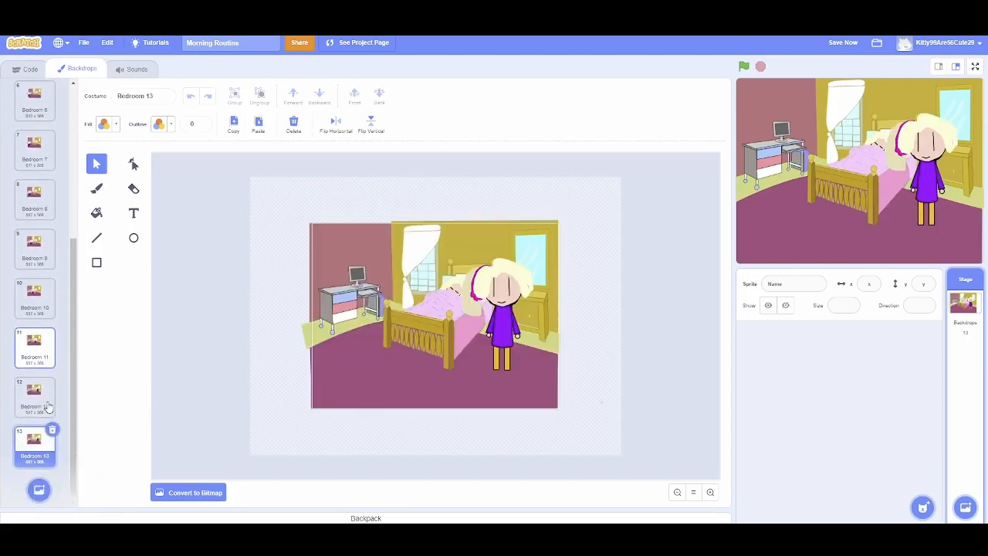
{"action": "left_click", "coordinate": [498, 308]}
{"action": "left_click", "coordinate": [331, 127]}
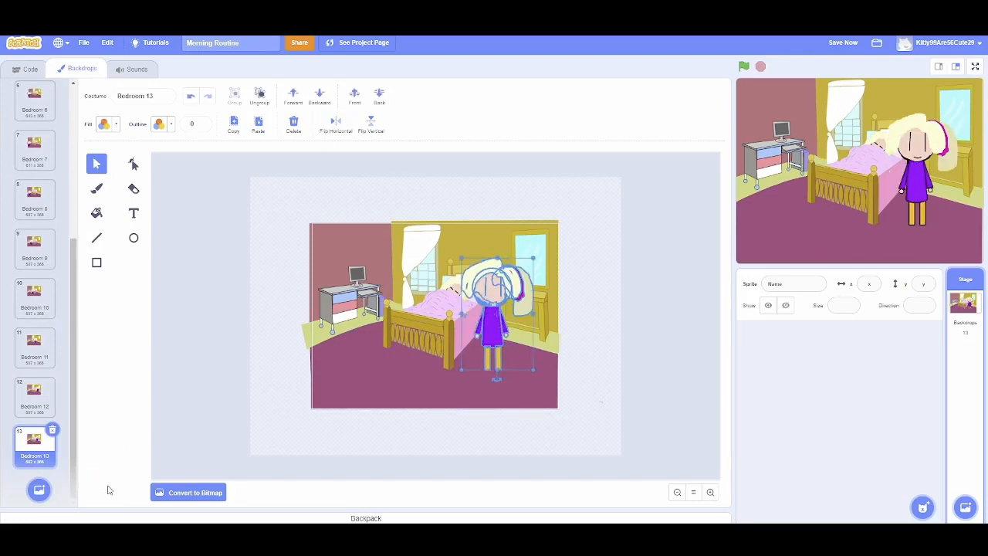
Step: Duplicate Bedroom 13, shift the mom slightly up and towards the dresser in the copy, and duplicate that frame as well
{"action": "right_click", "coordinate": [41, 447]}
{"action": "left_click", "coordinate": [62, 459]}
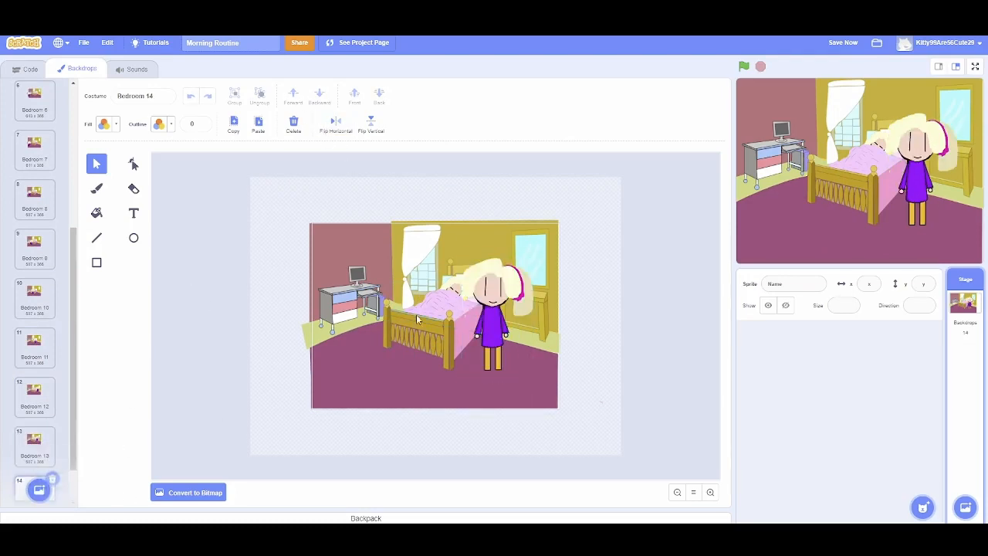
{"action": "scroll", "coordinate": [35, 432], "scroll_direction": "down", "scroll_amount": 1}
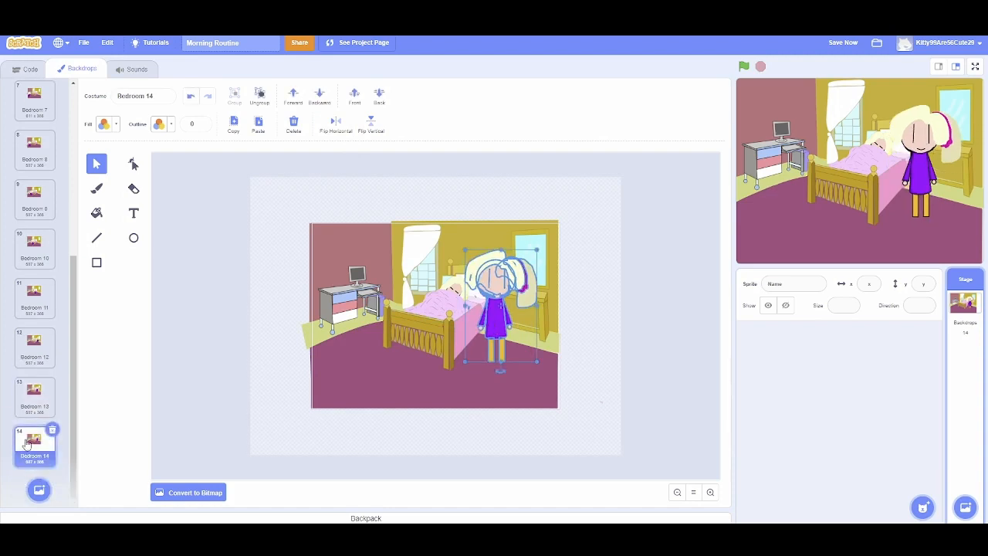
{"action": "right_click", "coordinate": [31, 447]}
{"action": "left_click", "coordinate": [49, 460]}
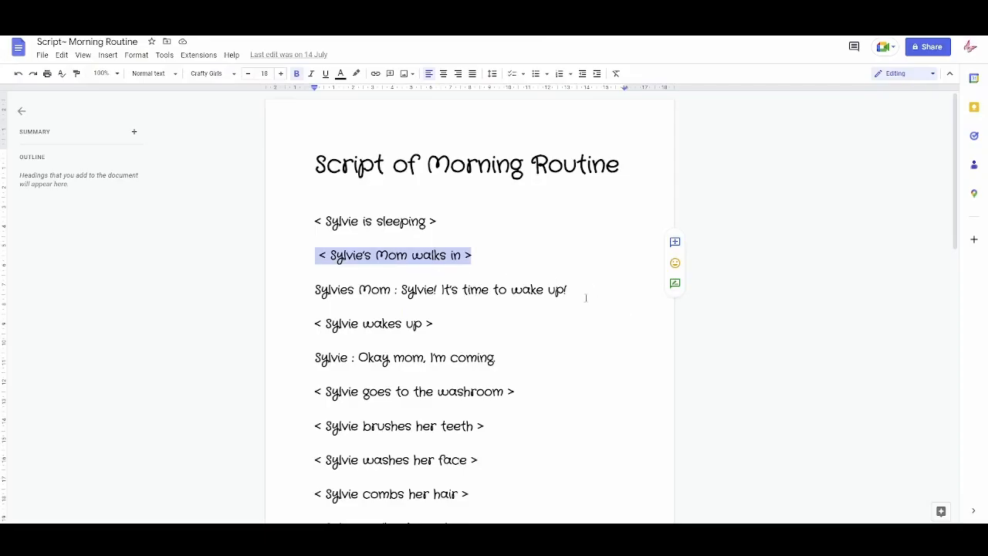
Step: Highlight the mom's wake-up line in the script and paint a black open mouth over her smile in Bedroom 15 using brush size 12
{"action": "left_click_drag", "start_coordinate": [586, 297], "coordinate": [313, 294]}
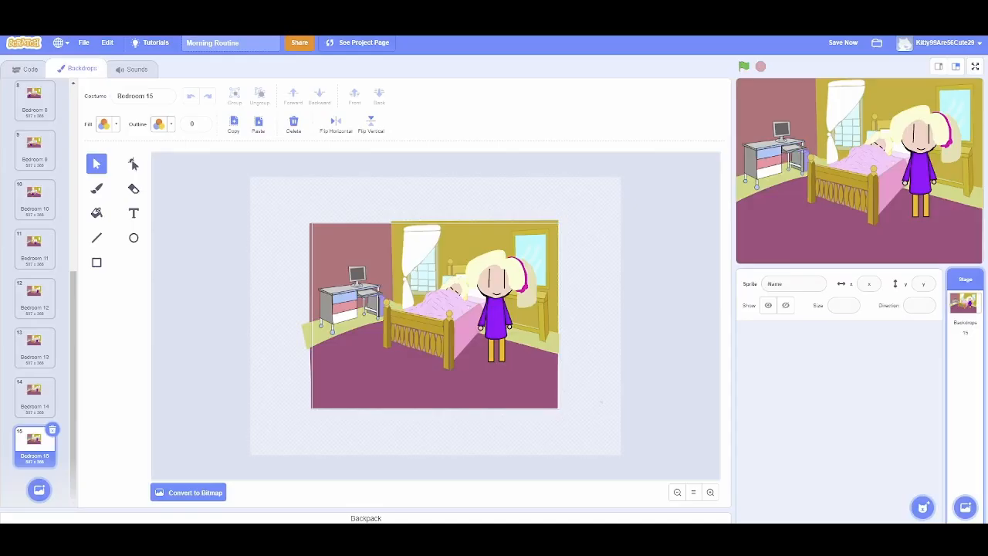
{"action": "scroll", "coordinate": [436, 255], "scroll_direction": "up", "scroll_amount": 5}
{"action": "left_click", "coordinate": [94, 190]}
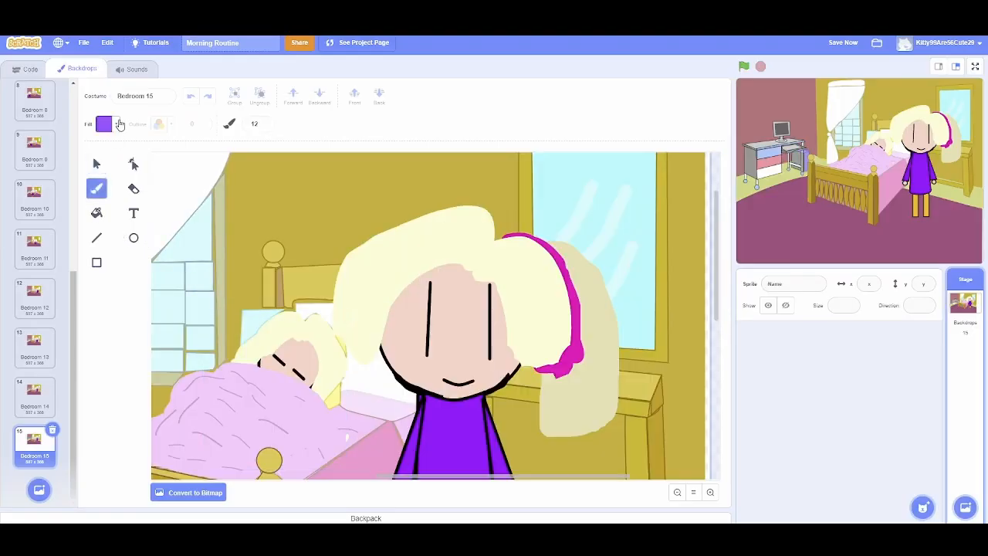
{"action": "left_click", "coordinate": [106, 124]}
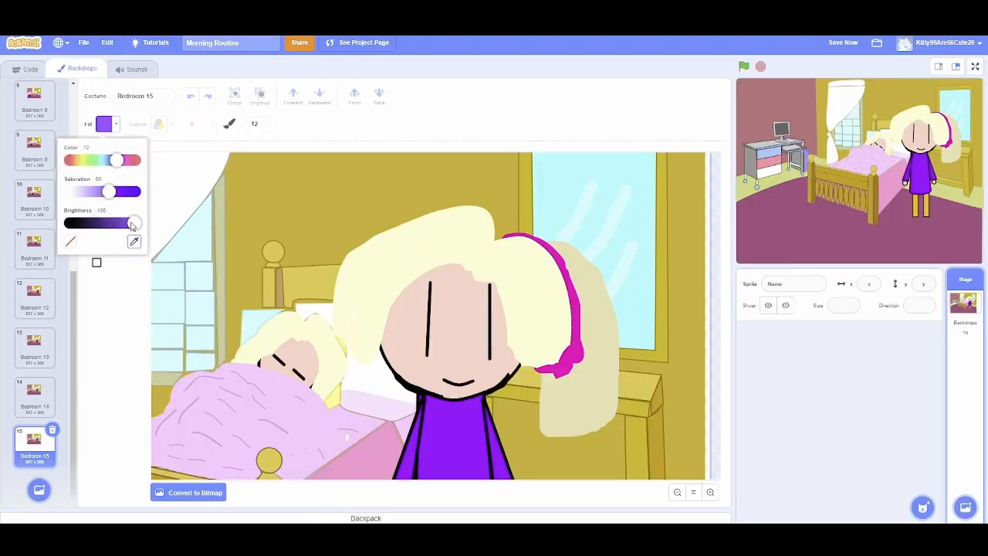
{"action": "left_click_drag", "start_coordinate": [132, 225], "coordinate": [66, 224]}
{"action": "left_click", "coordinate": [95, 275]}
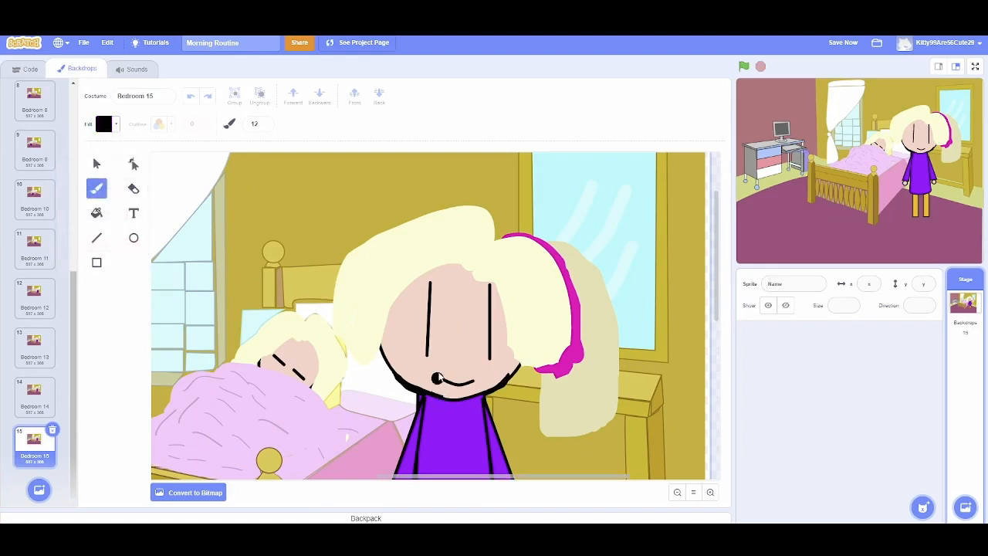
{"action": "mouse_move", "coordinate": [437, 377]}
{"action": "left_mouse_down"}
{"action": "mouse_move", "coordinate": [473, 379]}
{"action": "mouse_move", "coordinate": [445, 380]}
{"action": "left_mouse_up"}
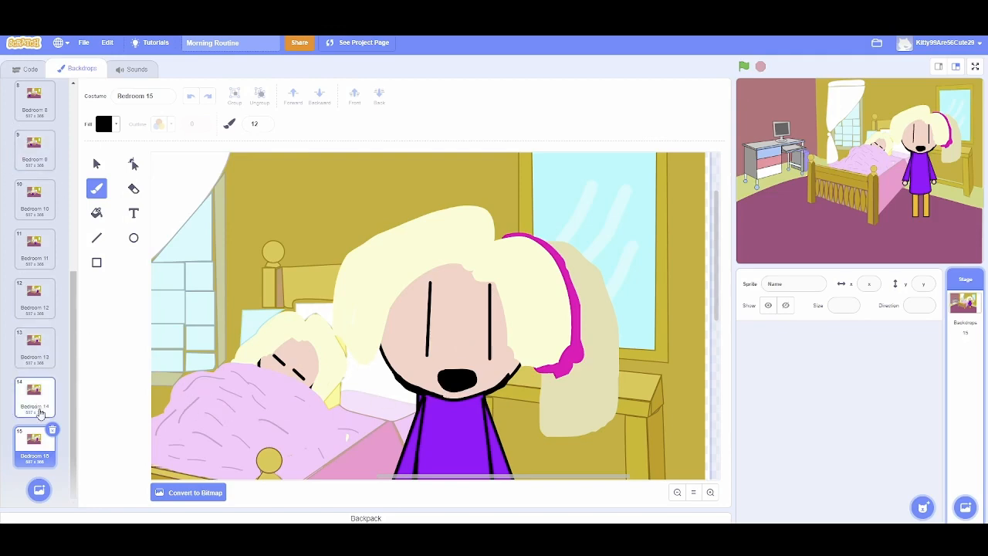
Step: Step through the frames from Bedroom 8 to Bedroom 15 in order to preview the mom's walk and her open mouth
{"action": "left_click", "coordinate": [34, 151]}
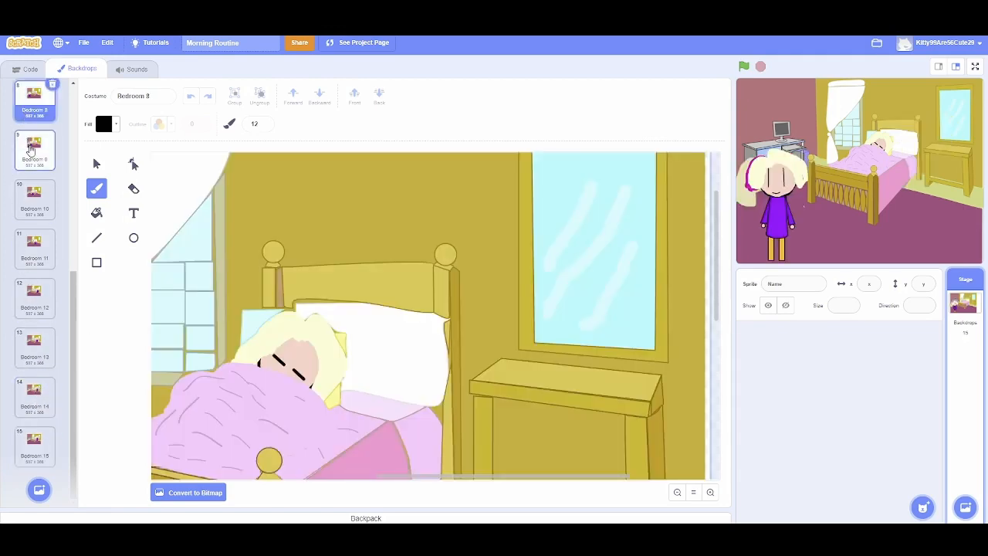
{"action": "left_click", "coordinate": [38, 199]}
{"action": "left_click", "coordinate": [42, 252]}
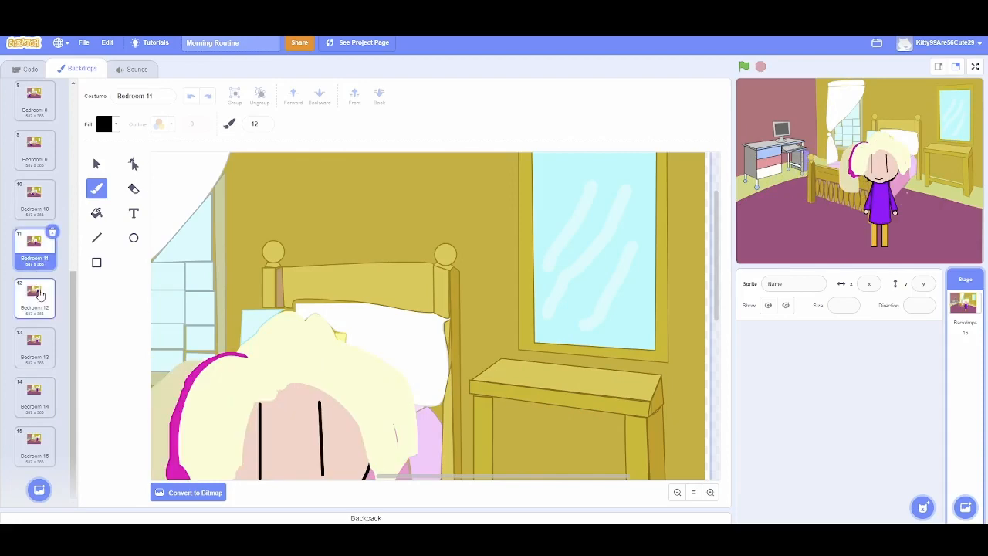
{"action": "left_click", "coordinate": [37, 295]}
{"action": "left_click", "coordinate": [33, 340]}
{"action": "left_click", "coordinate": [34, 392]}
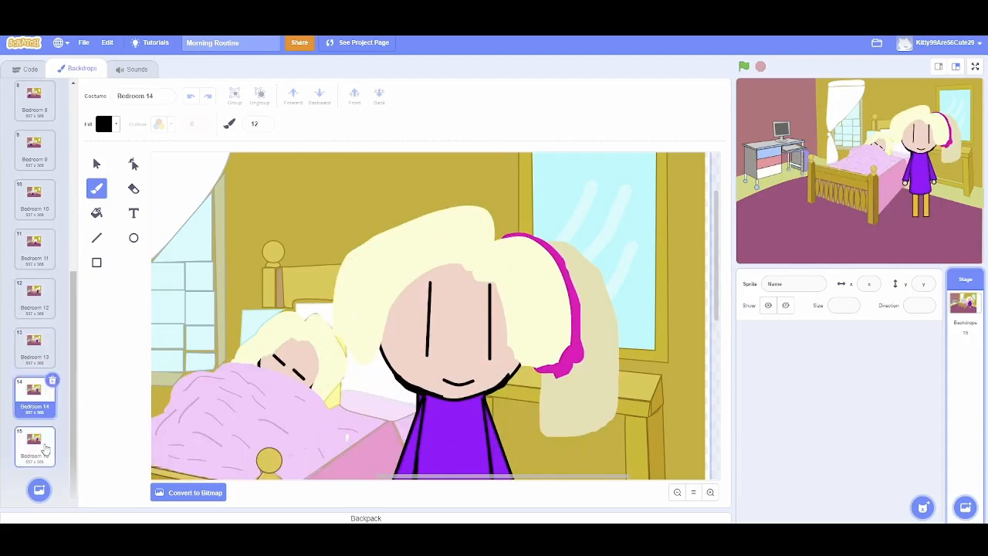
{"action": "left_click", "coordinate": [34, 459]}
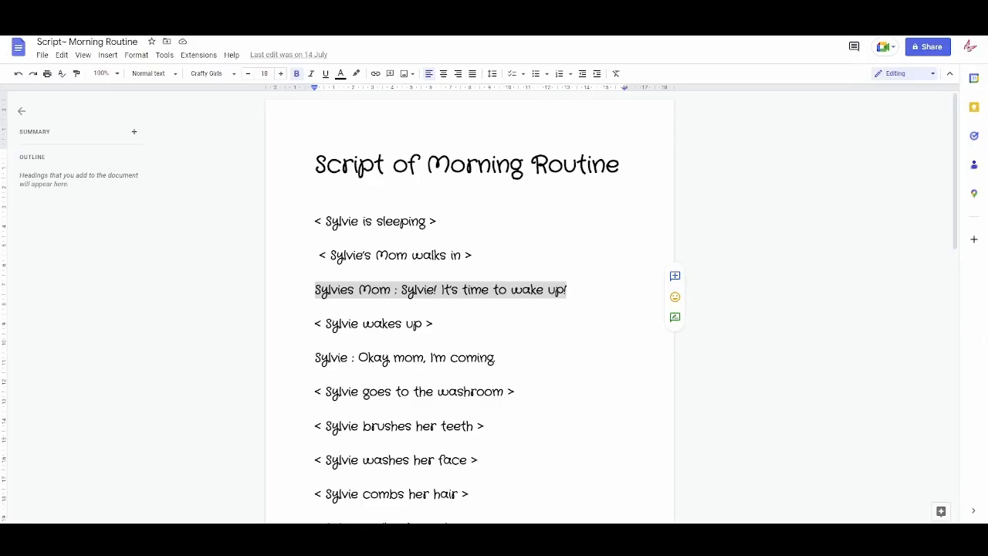
Step: Switch to the script document and review the lines around the mom's wake-up call
{"action": "scroll", "coordinate": [523, 296], "scroll_direction": "down", "scroll_amount": 2}
{"action": "scroll", "coordinate": [523, 297], "scroll_direction": "up", "scroll_amount": 2}
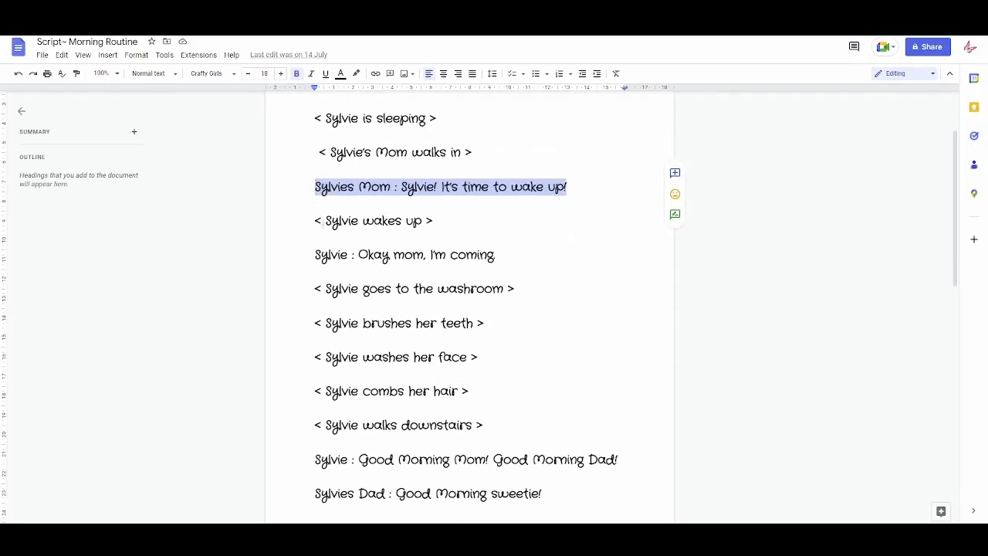
{"action": "left_click_drag", "start_coordinate": [315, 221], "coordinate": [315, 118]}
{"action": "scroll", "coordinate": [349, 190], "scroll_direction": "down", "scroll_amount": 1}
{"action": "scroll", "coordinate": [350, 190], "scroll_direction": "up", "scroll_amount": 1}
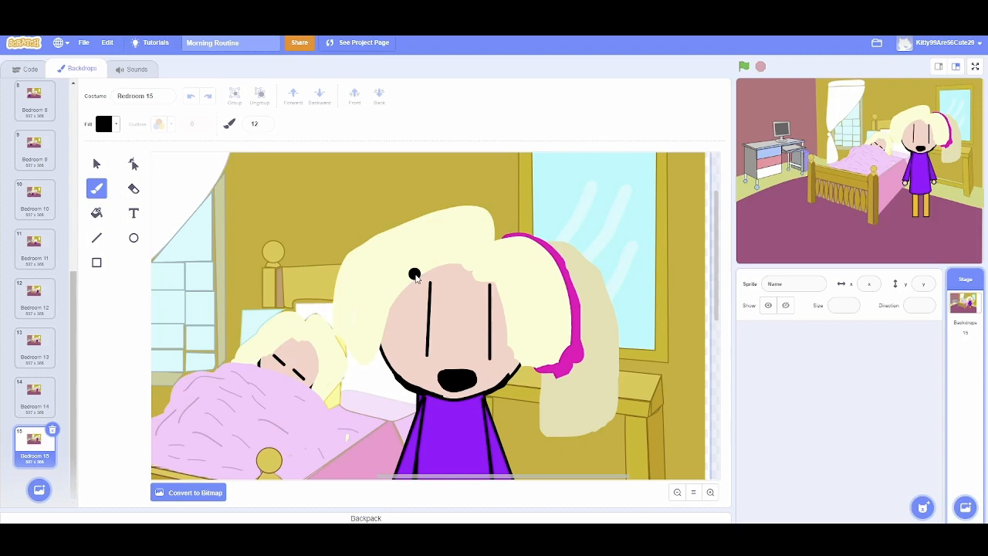
Step: Return to the Scratch project and open the Stage's code workspace
{"action": "scroll", "coordinate": [60, 310], "scroll_direction": "up", "scroll_amount": 1}
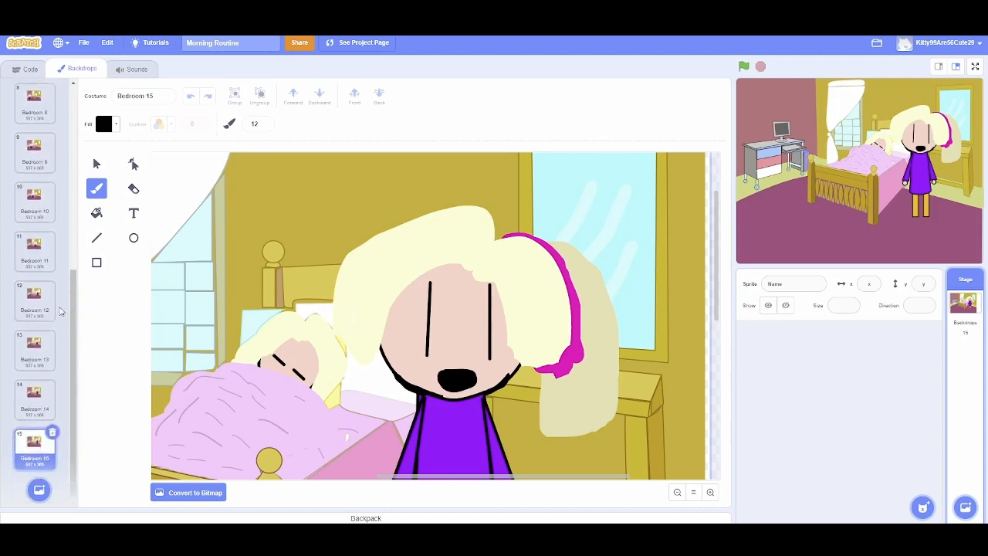
{"action": "scroll", "coordinate": [60, 310], "scroll_direction": "up", "scroll_amount": 5}
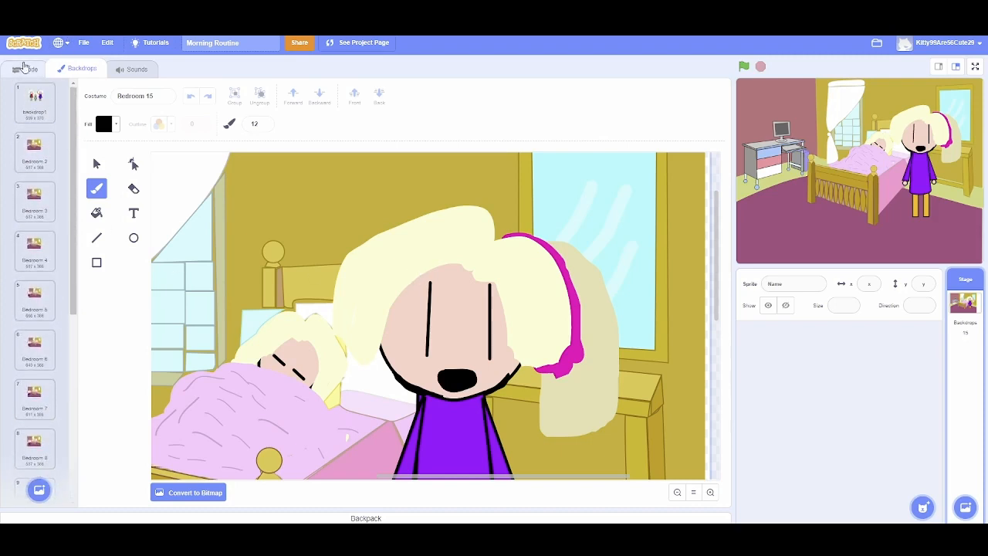
{"action": "left_click", "coordinate": [23, 67]}
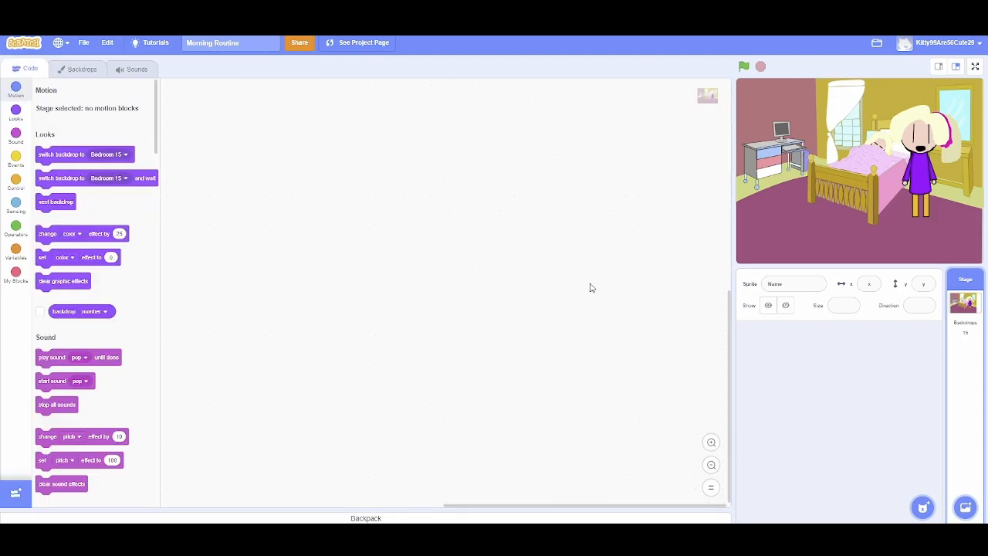